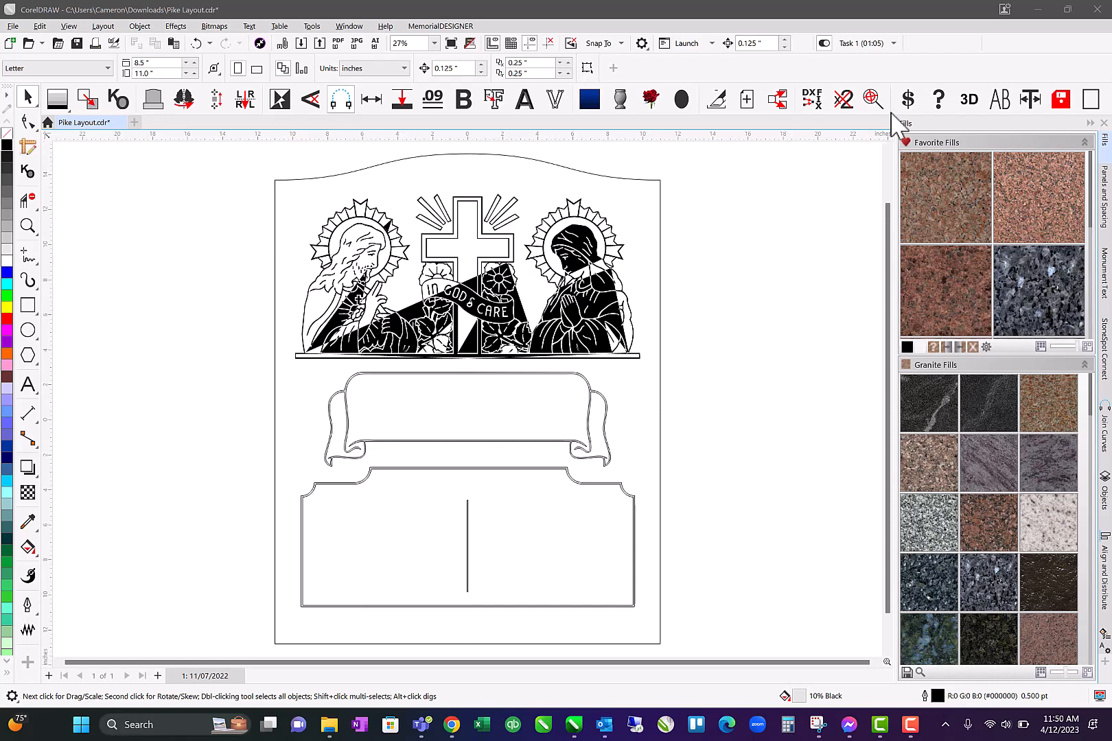
Search all objects in the layout for open shapes and clear the resulting selection
{"action": "left_click", "coordinate": [868, 100]}
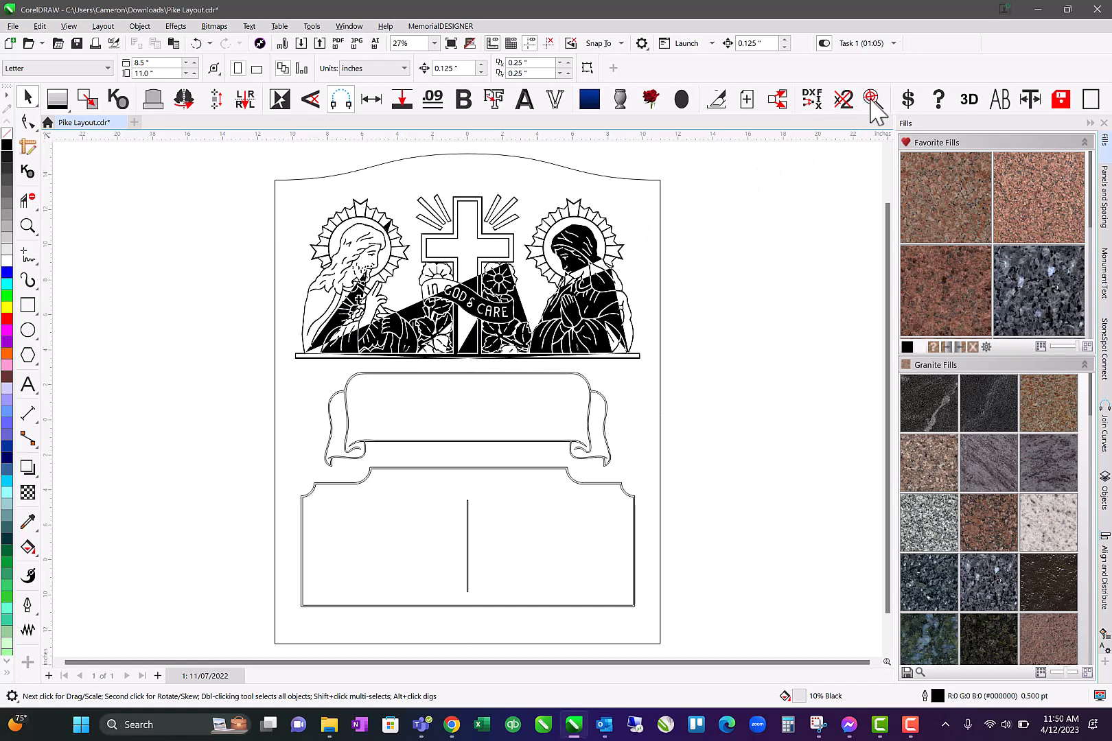
{"action": "left_click", "coordinate": [871, 100]}
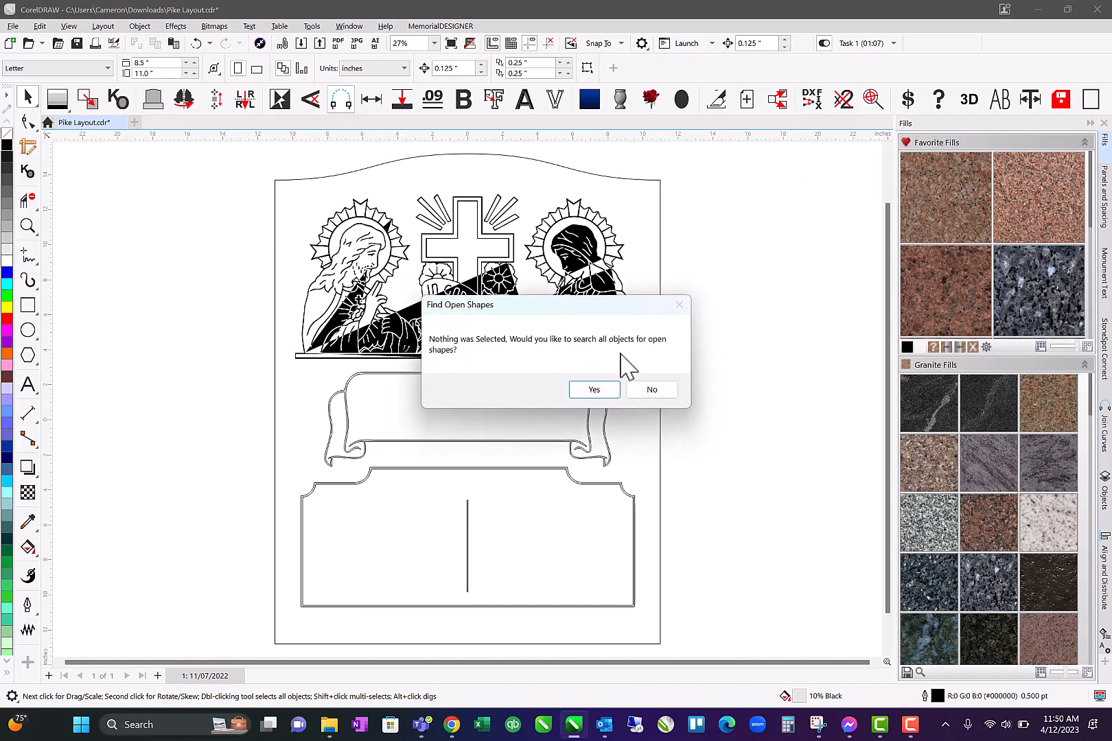
{"action": "left_click", "coordinate": [593, 390]}
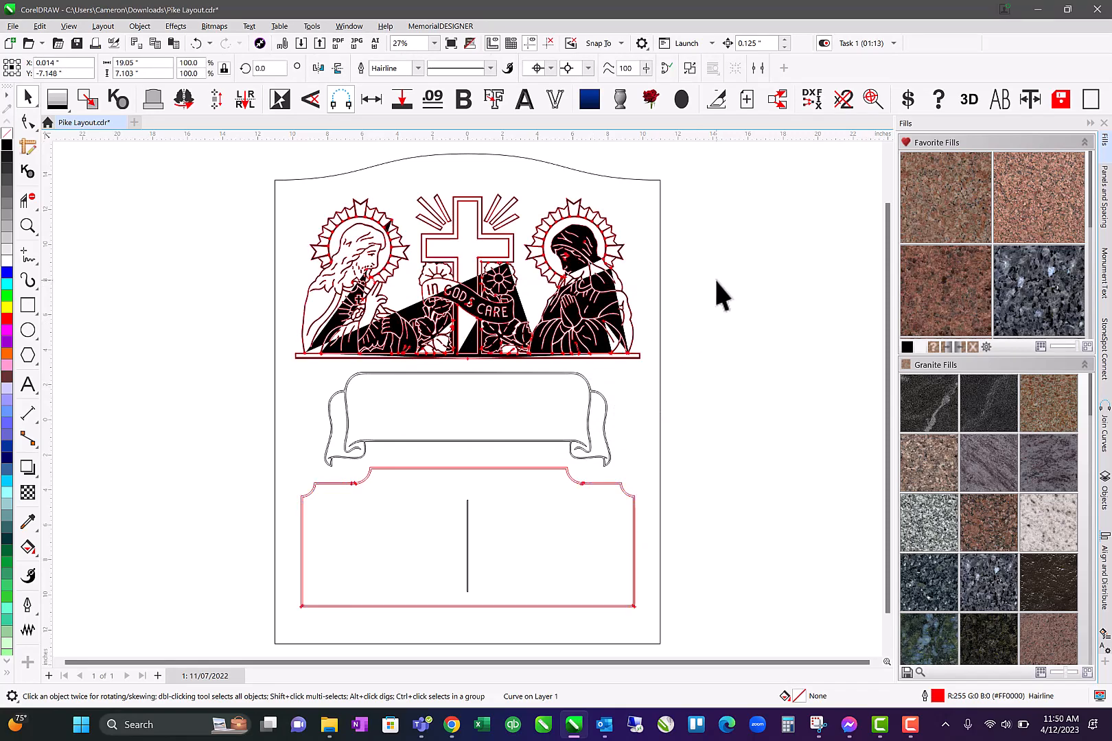
{"action": "left_click", "coordinate": [640, 284]}
Join the two pairs of end nodes in the double border's straight segment beside the lower panel's upper-left inner arc
{"action": "left_click", "coordinate": [26, 227]}
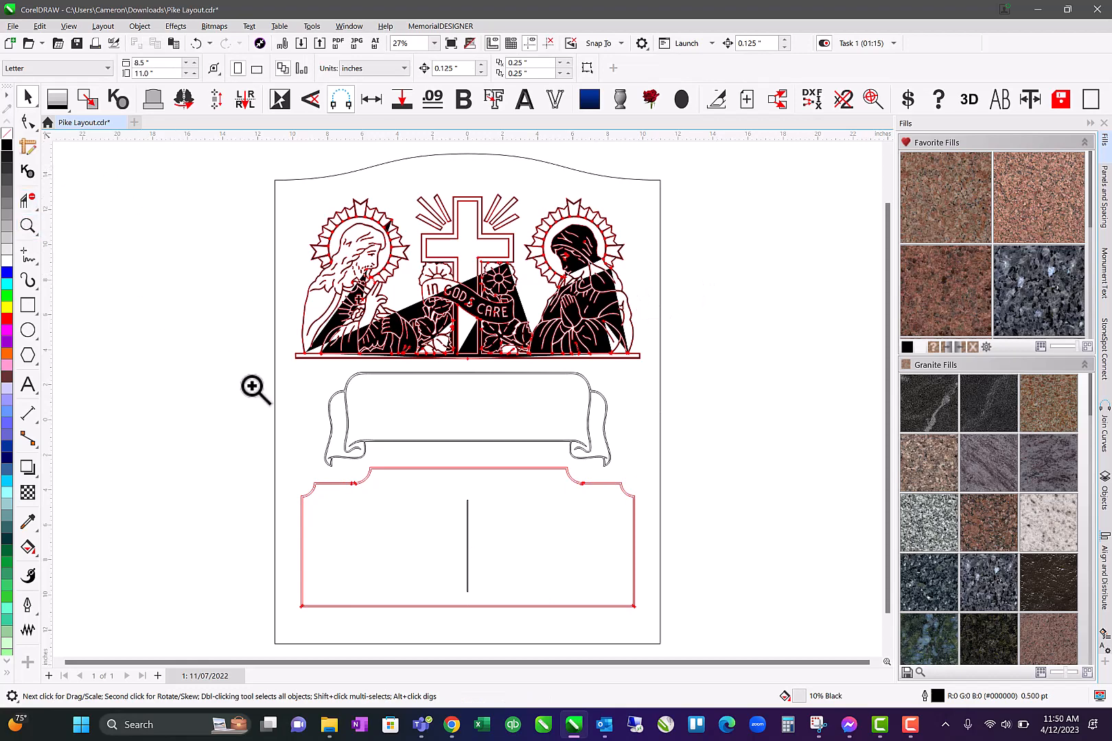
{"action": "left_click_drag", "start_coordinate": [346, 474], "coordinate": [369, 501]}
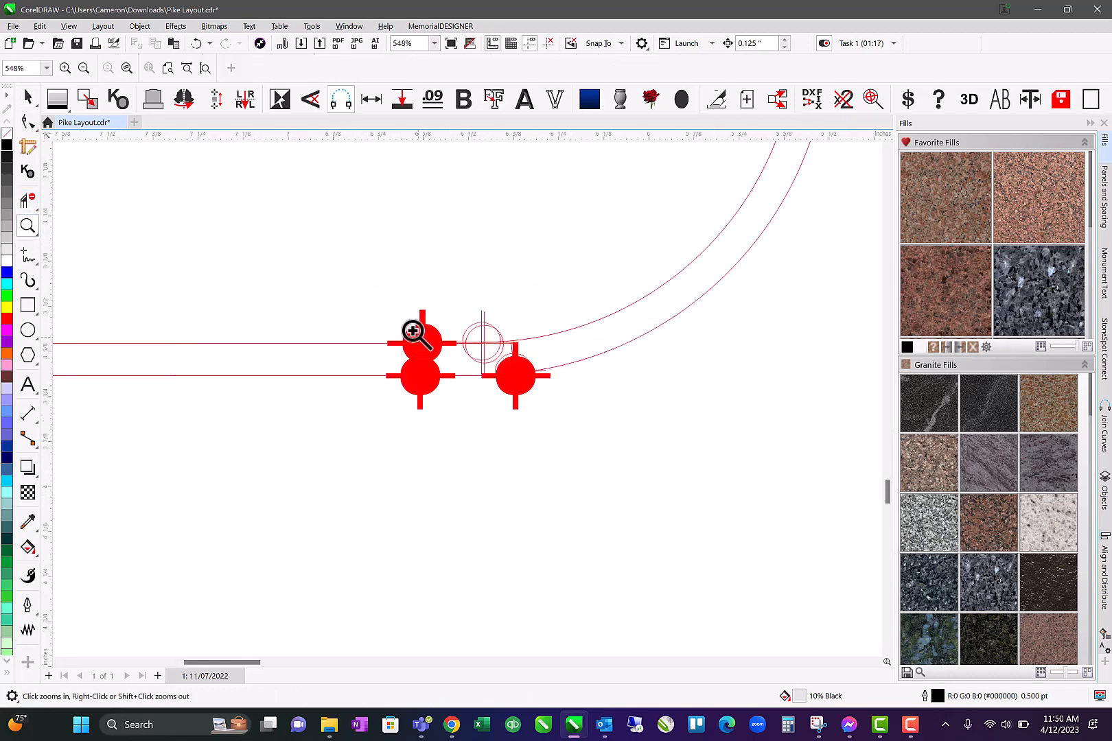
{"action": "left_click", "coordinate": [31, 121]}
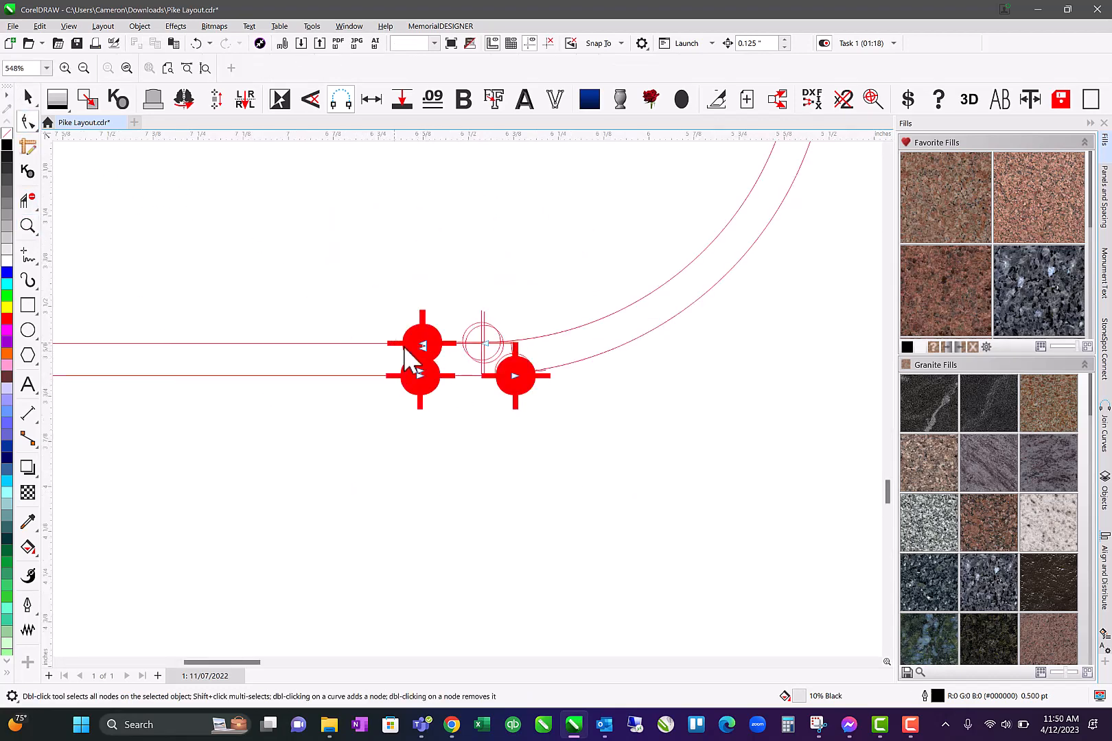
{"action": "left_click", "coordinate": [420, 349]}
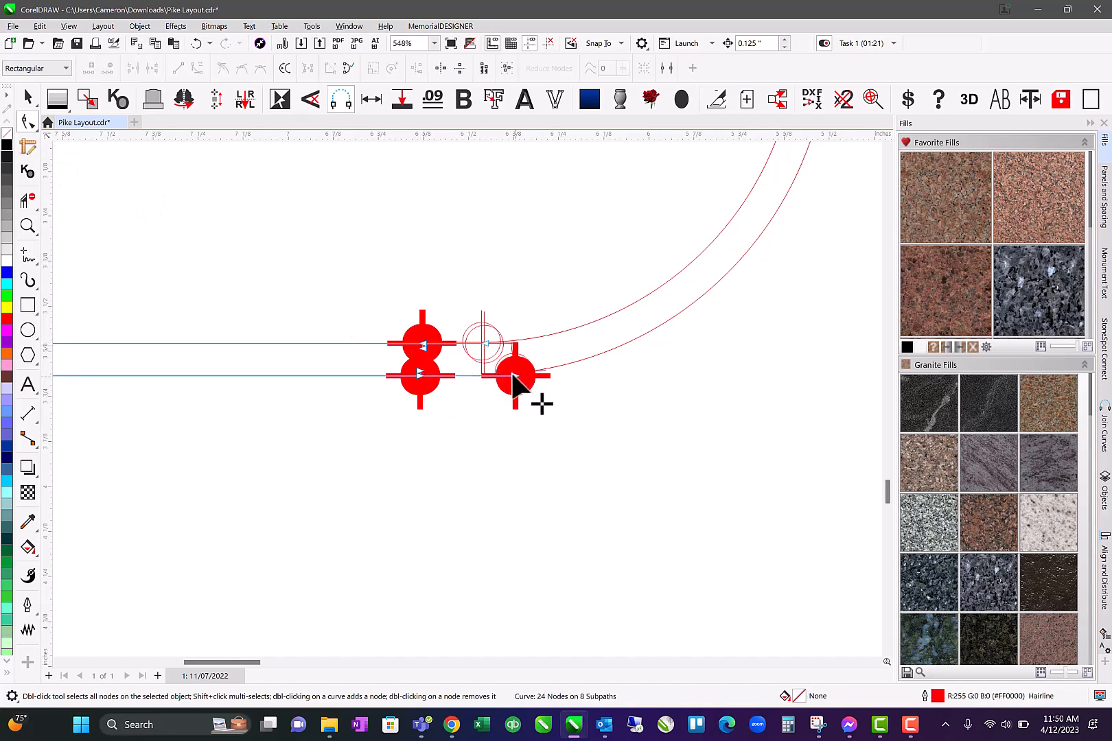
{"action": "left_click", "coordinate": [456, 377]}
{"action": "mouse_move", "coordinate": [403, 325]}
{"action": "left_mouse_down"}
{"action": "mouse_move", "coordinate": [436, 356]}
{"action": "mouse_move", "coordinate": [456, 405]}
{"action": "left_mouse_up"}
{"action": "key", "text": "j"}
{"action": "key", "text": "j"}
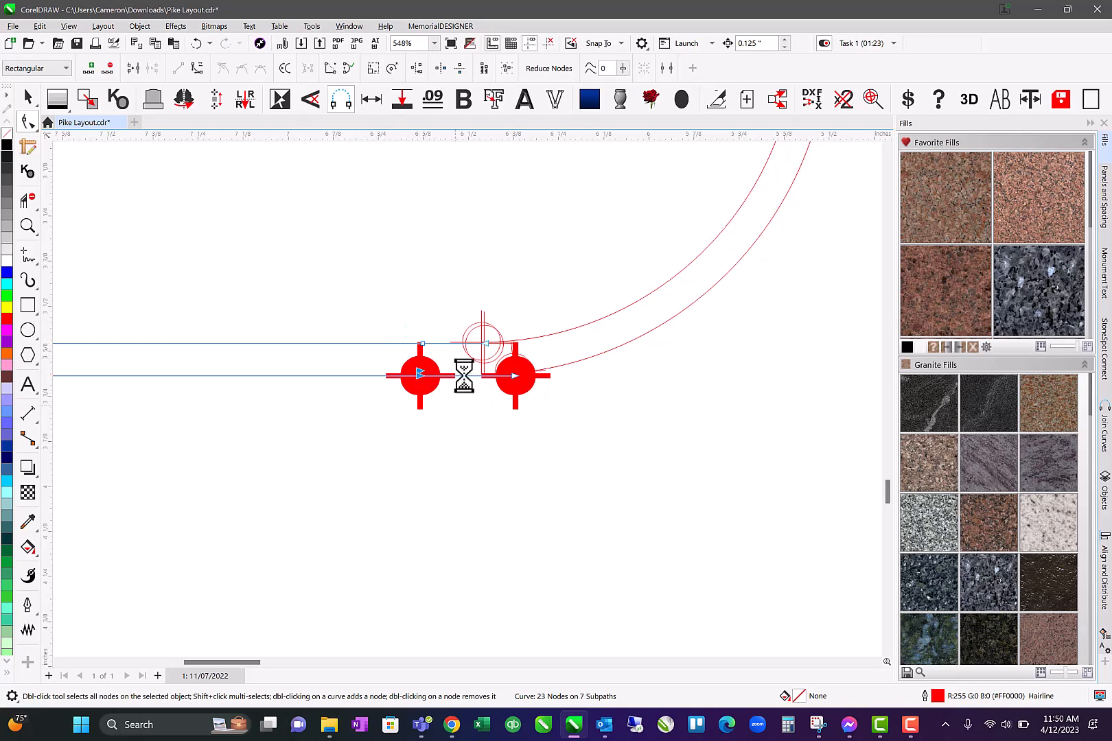
Combine the two separate curves forming the lower panel's red double border into one curve
{"action": "left_click_drag", "start_coordinate": [496, 365], "coordinate": [533, 395]}
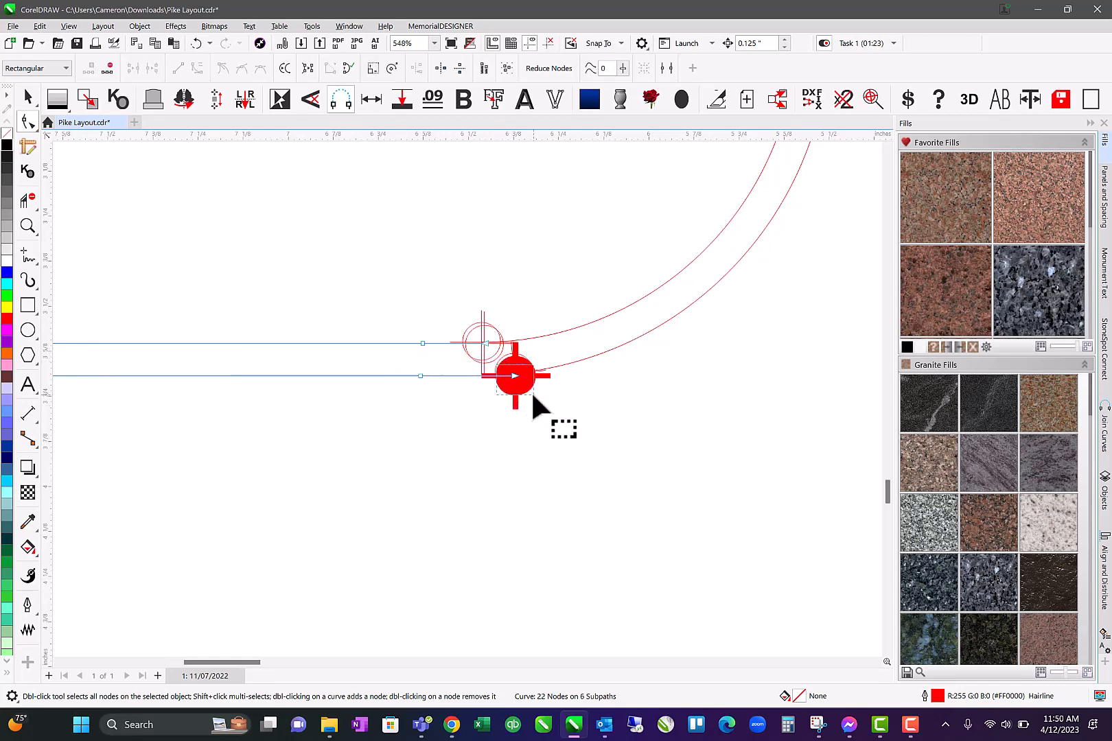
{"action": "left_click", "coordinate": [518, 384]}
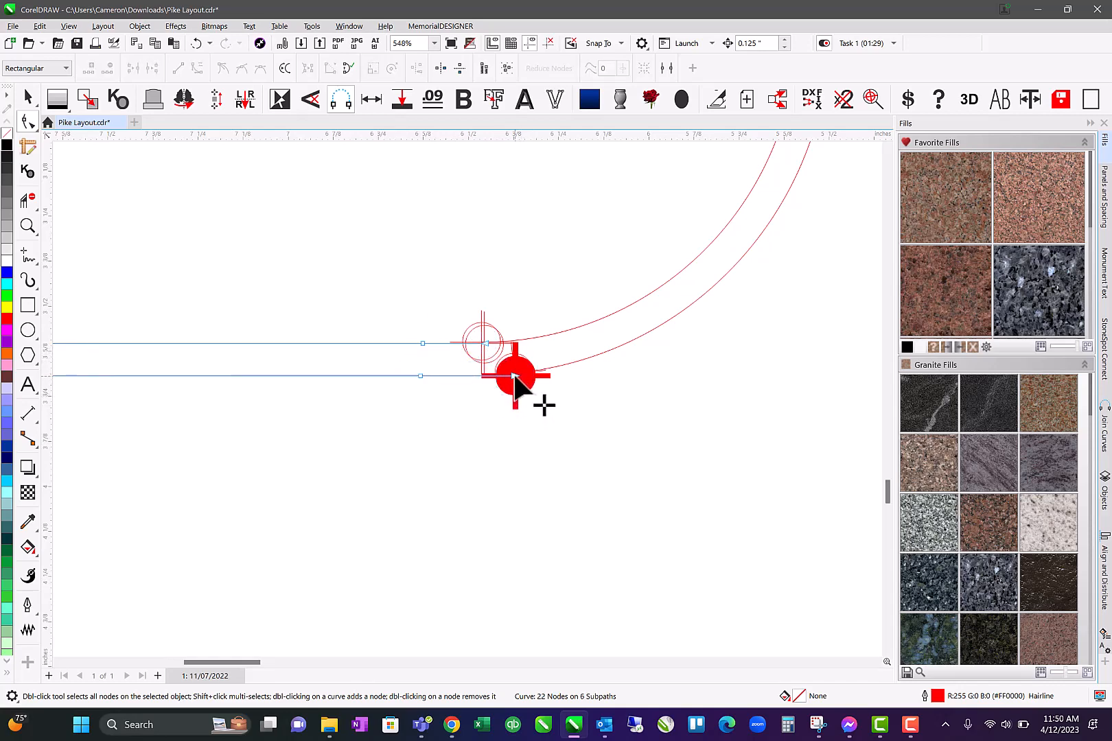
{"action": "scroll", "coordinate": [515, 385], "scroll_direction": "up", "scroll_amount": 2}
{"action": "left_click", "coordinate": [585, 389]}
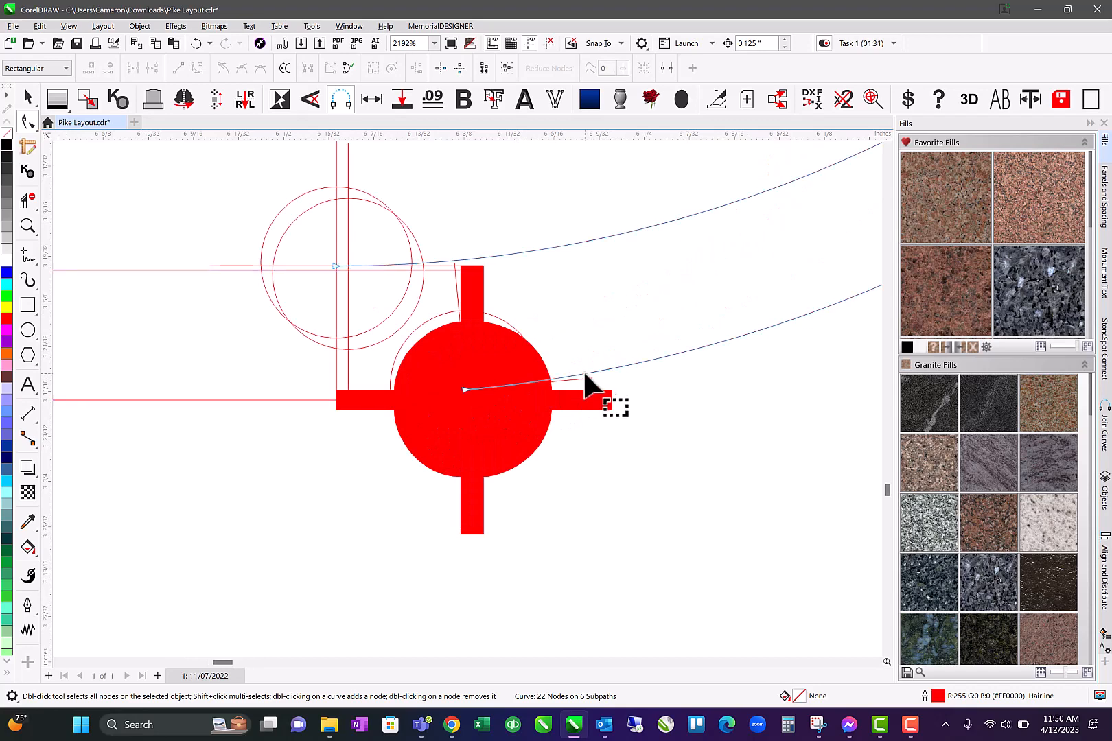
{"action": "left_click", "coordinate": [424, 398]}
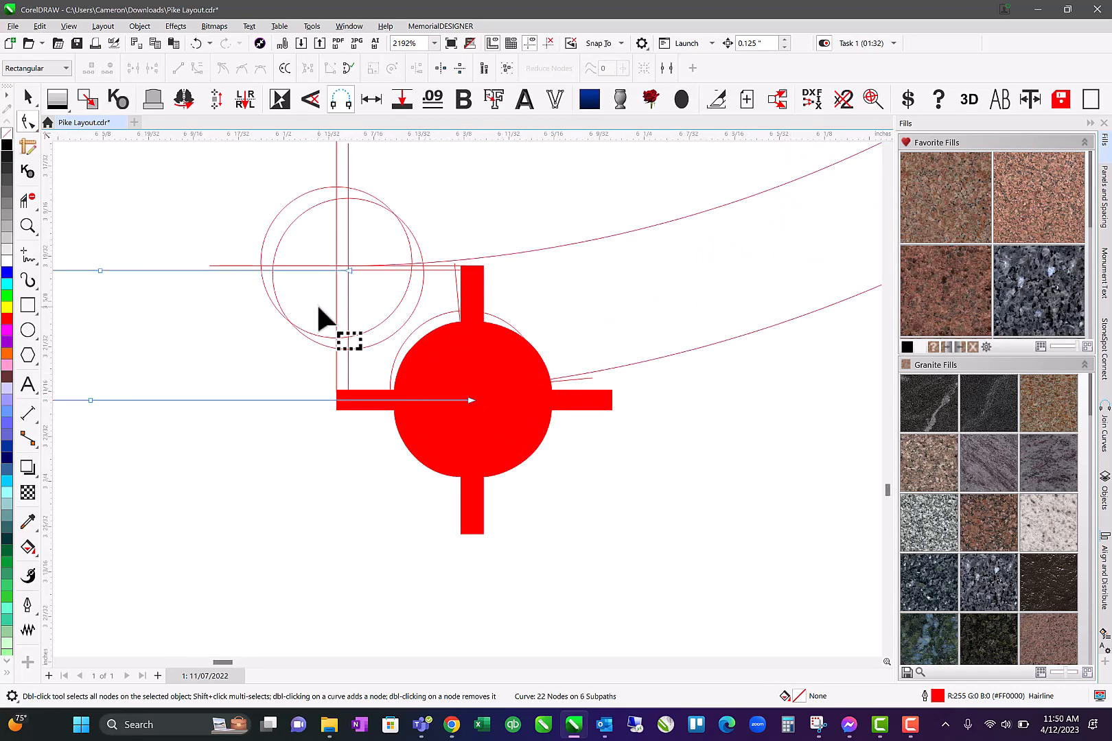
{"action": "scroll", "coordinate": [472, 410], "scroll_direction": "down", "scroll_amount": 3}
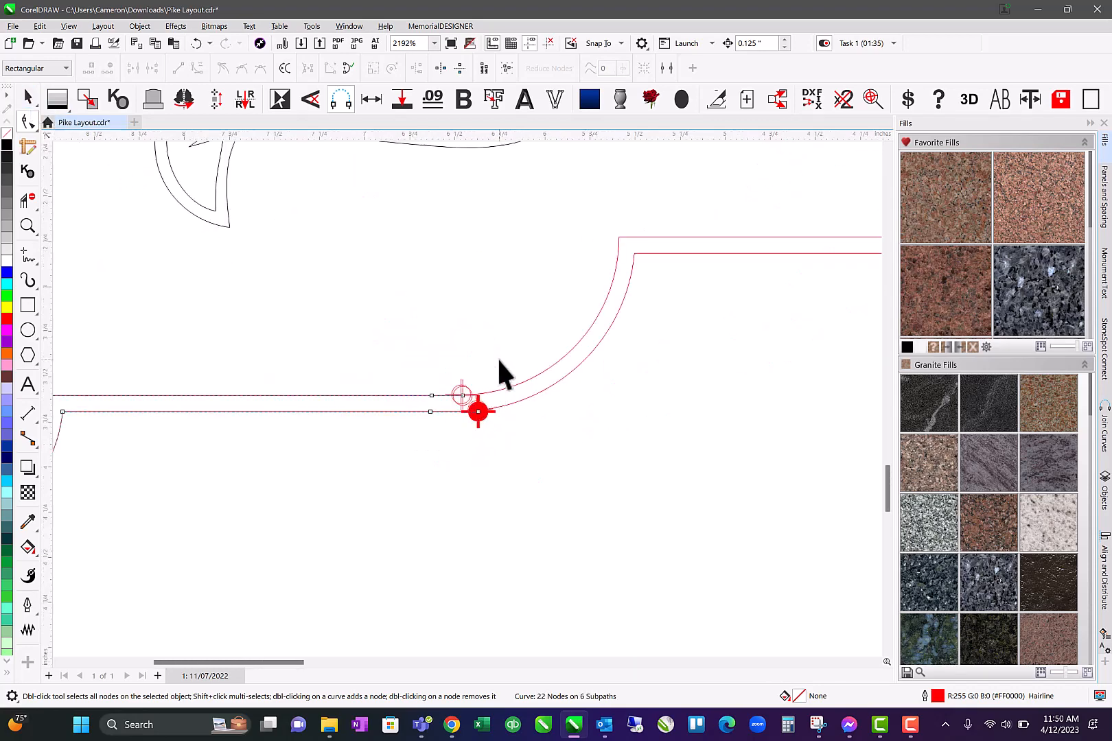
{"action": "key", "text": "space"}
{"action": "left_click", "coordinate": [401, 369]}
{"action": "scroll", "coordinate": [394, 395], "scroll_direction": "down", "scroll_amount": 3}
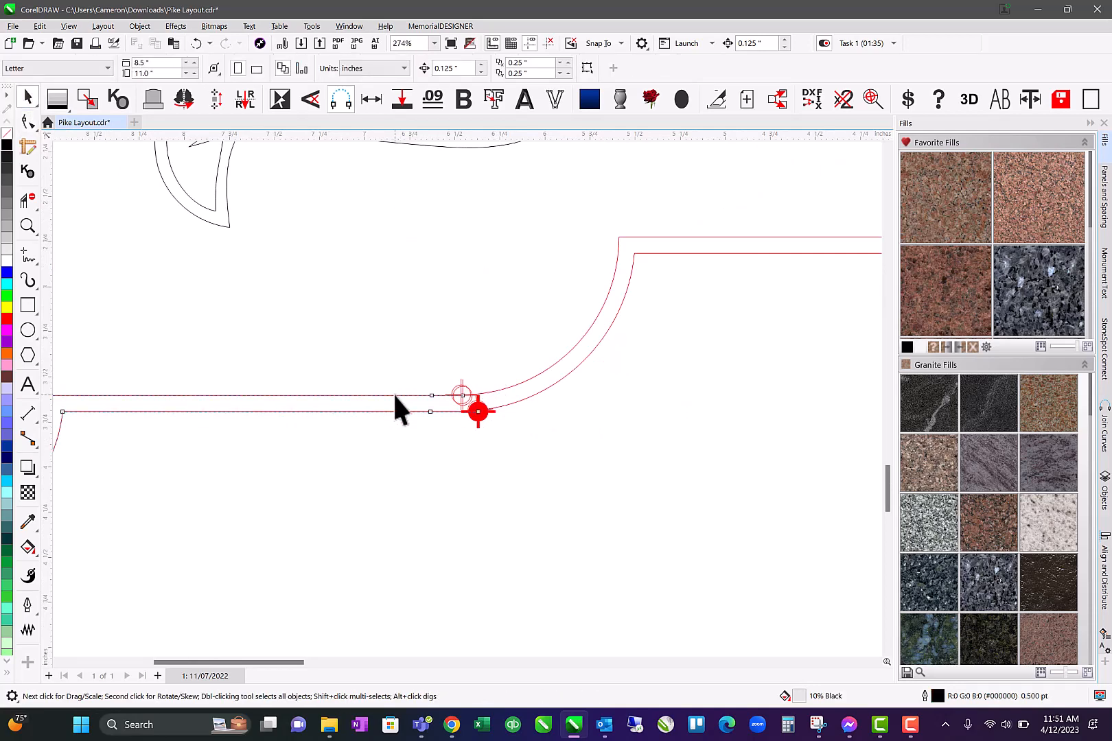
{"action": "left_click", "coordinate": [581, 341]}
{"action": "left_click", "coordinate": [583, 338], "text": "shift"}
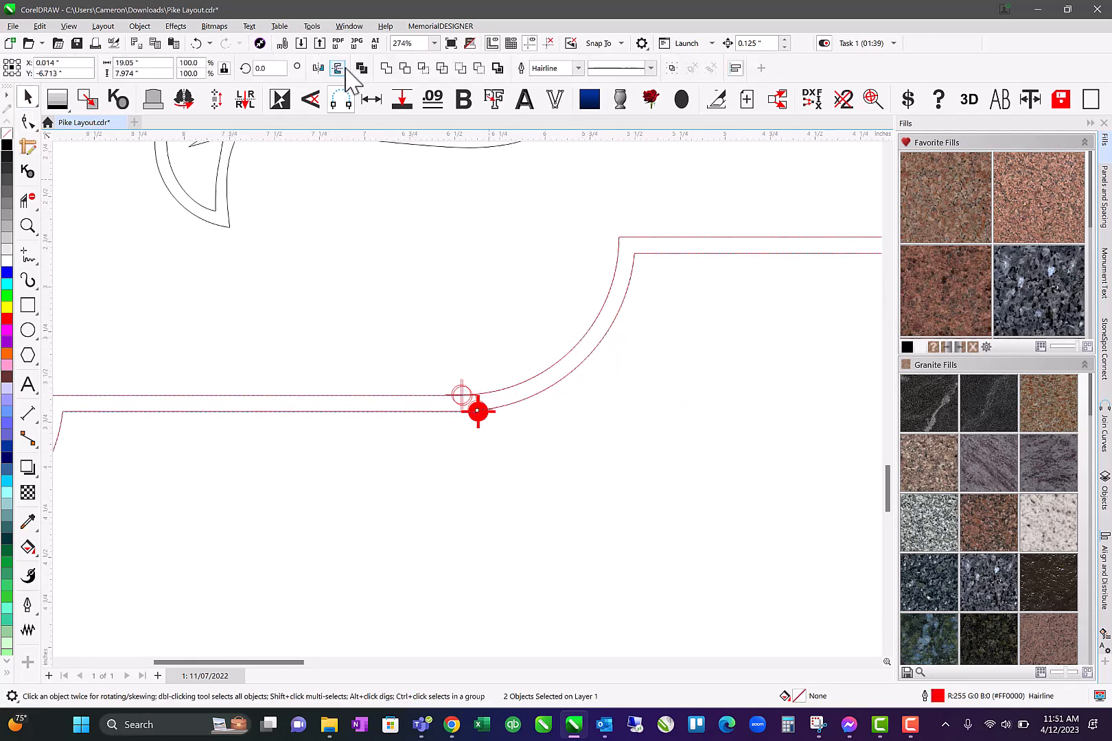
{"action": "left_click", "coordinate": [361, 68]}
Join the end nodes of both border lines where the straight segments meet the upper-left inner arc
{"action": "left_click", "coordinate": [28, 122]}
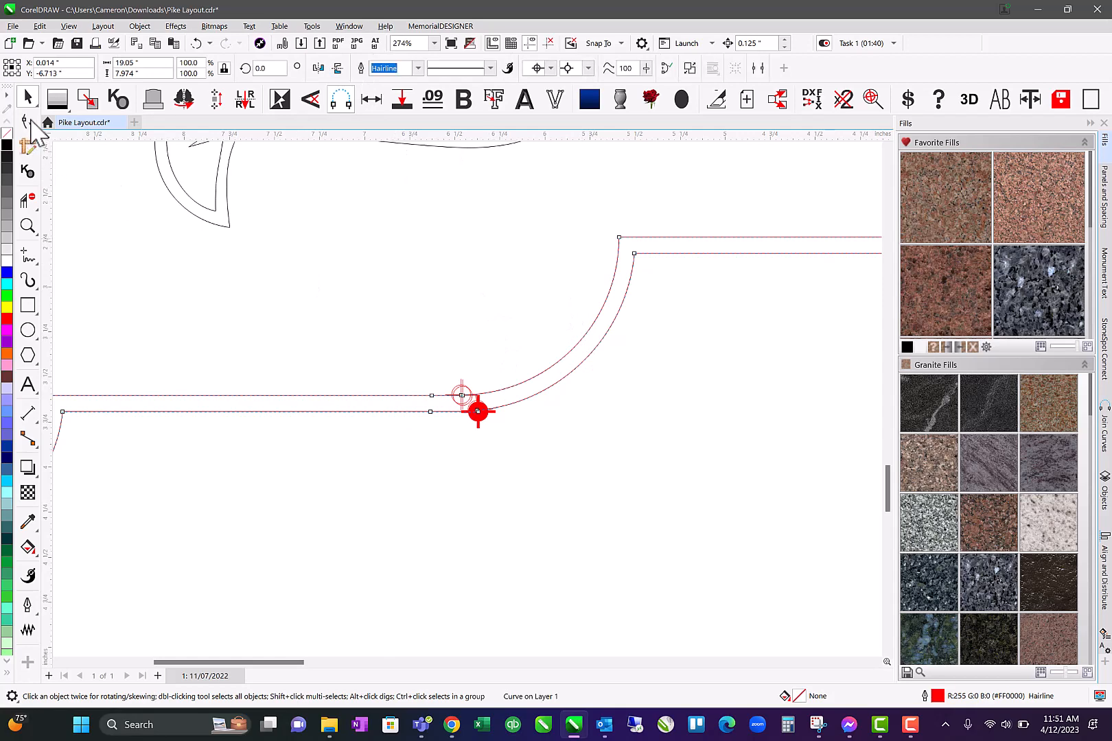
{"action": "scroll", "coordinate": [463, 406], "scroll_direction": "up", "scroll_amount": 5}
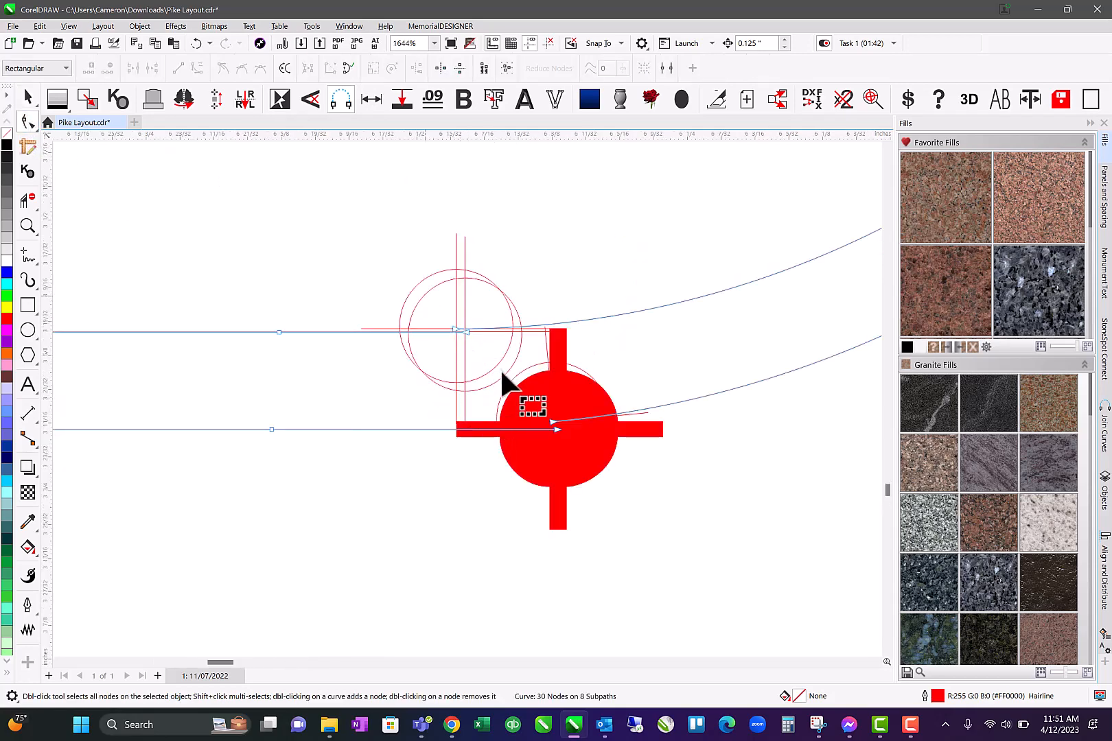
{"action": "key", "text": "j"}
{"action": "left_click_drag", "start_coordinate": [504, 396], "coordinate": [613, 468]}
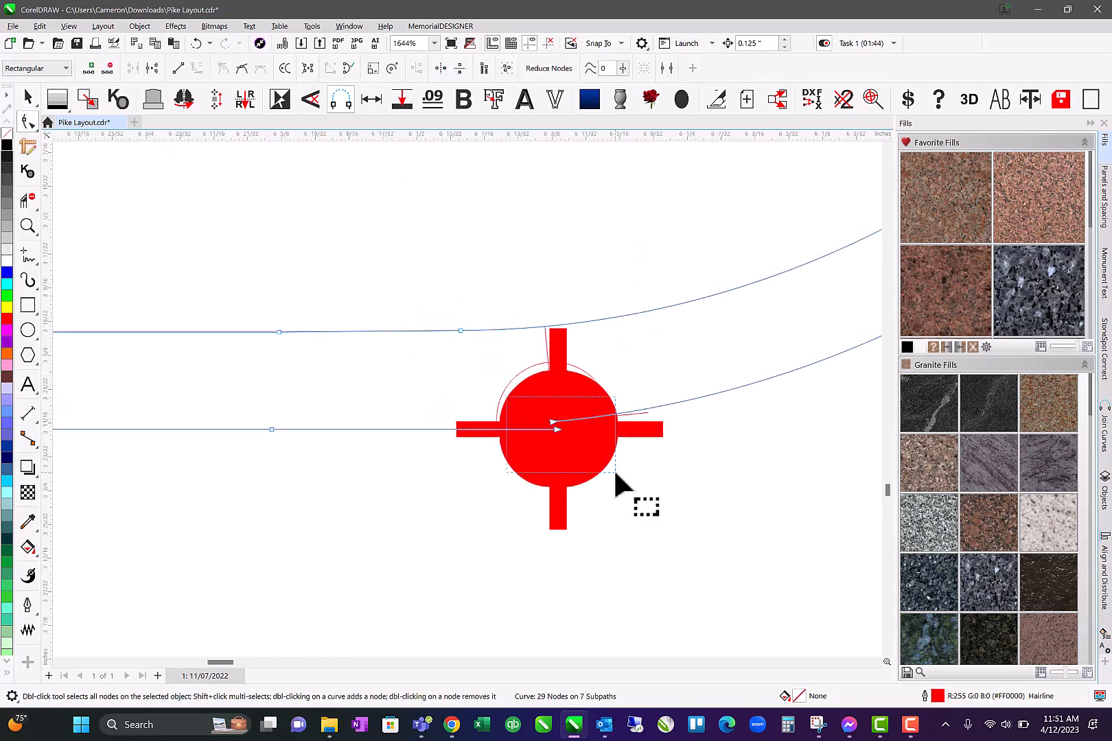
{"action": "key", "text": "j"}
{"action": "scroll", "coordinate": [606, 401], "scroll_direction": "down", "scroll_amount": 10}
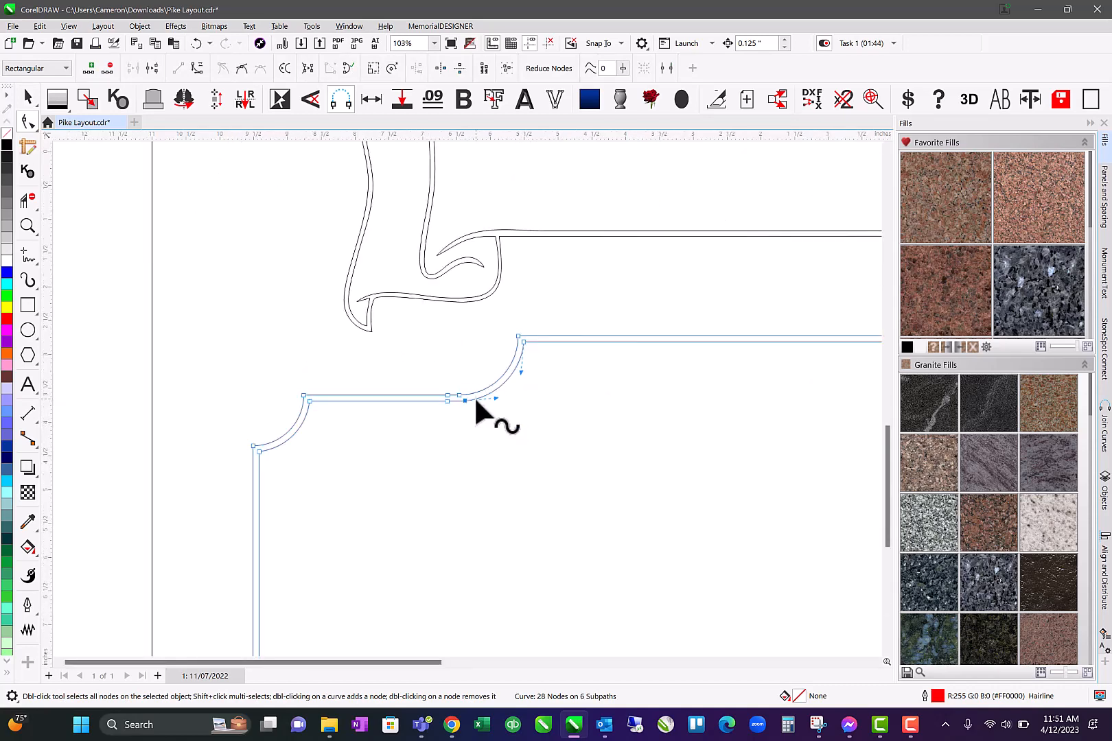
Join the end nodes of the outer and inner border lines at the lower panel's bottom-left corner
{"action": "scroll", "coordinate": [360, 634], "scroll_direction": "up", "scroll_amount": 7}
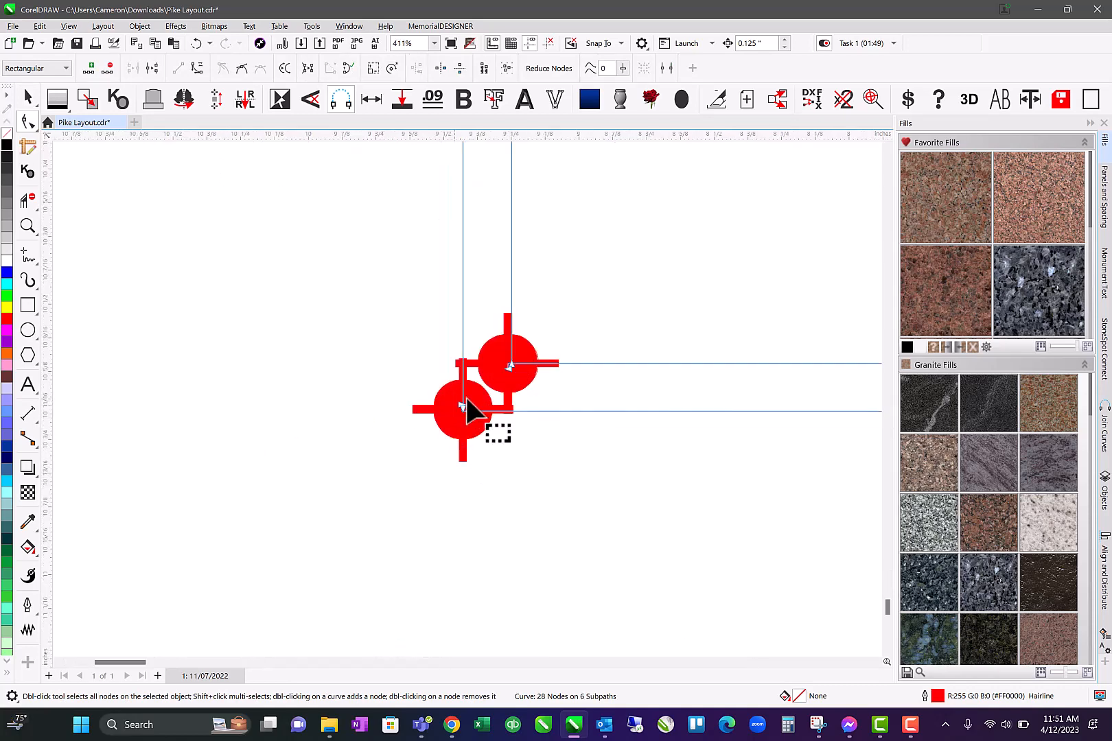
{"action": "key", "text": "j"}
{"action": "left_click_drag", "start_coordinate": [493, 349], "coordinate": [532, 387]}
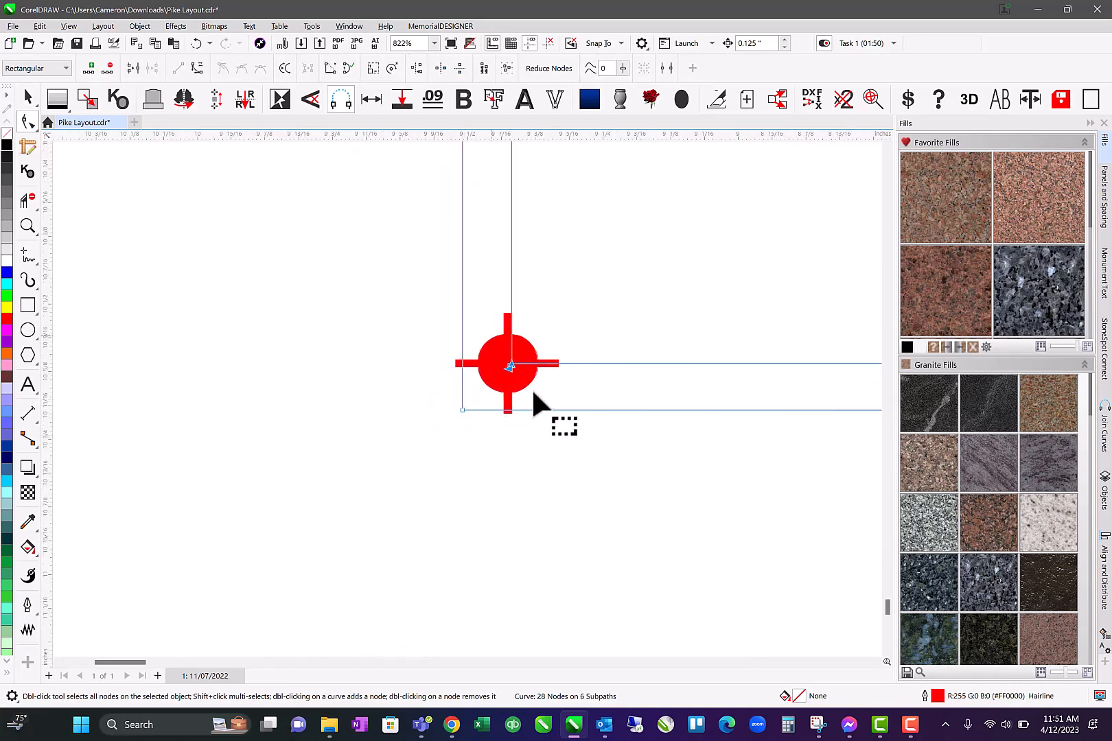
{"action": "key", "text": "j"}
Join the end nodes of the inner and outer border lines at the lower panel's bottom-right corner
{"action": "scroll", "coordinate": [467, 396], "scroll_direction": "down", "scroll_amount": 4}
{"action": "scroll", "coordinate": [589, 402], "scroll_direction": "down", "scroll_amount": 5}
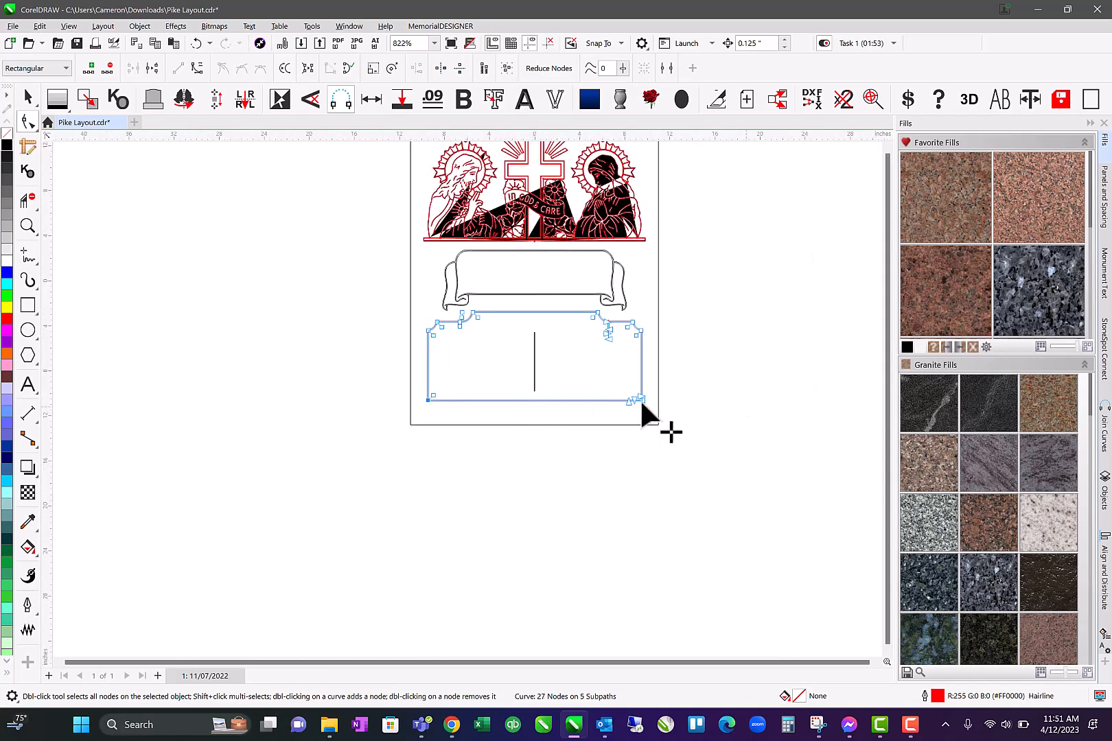
{"action": "scroll", "coordinate": [639, 399], "scroll_direction": "up", "scroll_amount": 6}
{"action": "key", "text": "j"}
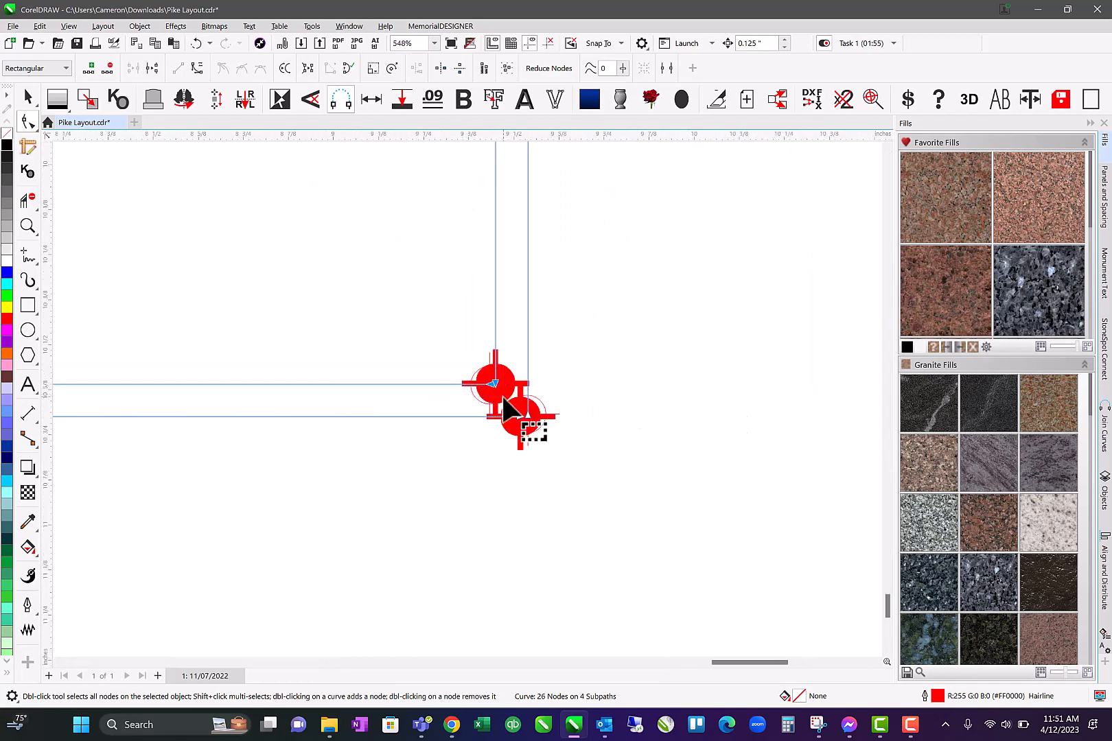
{"action": "key", "text": "j"}
{"action": "left_click_drag", "start_coordinate": [505, 397], "coordinate": [558, 436]}
{"action": "key", "text": "j"}
{"action": "scroll", "coordinate": [467, 398], "scroll_direction": "down", "scroll_amount": 2}
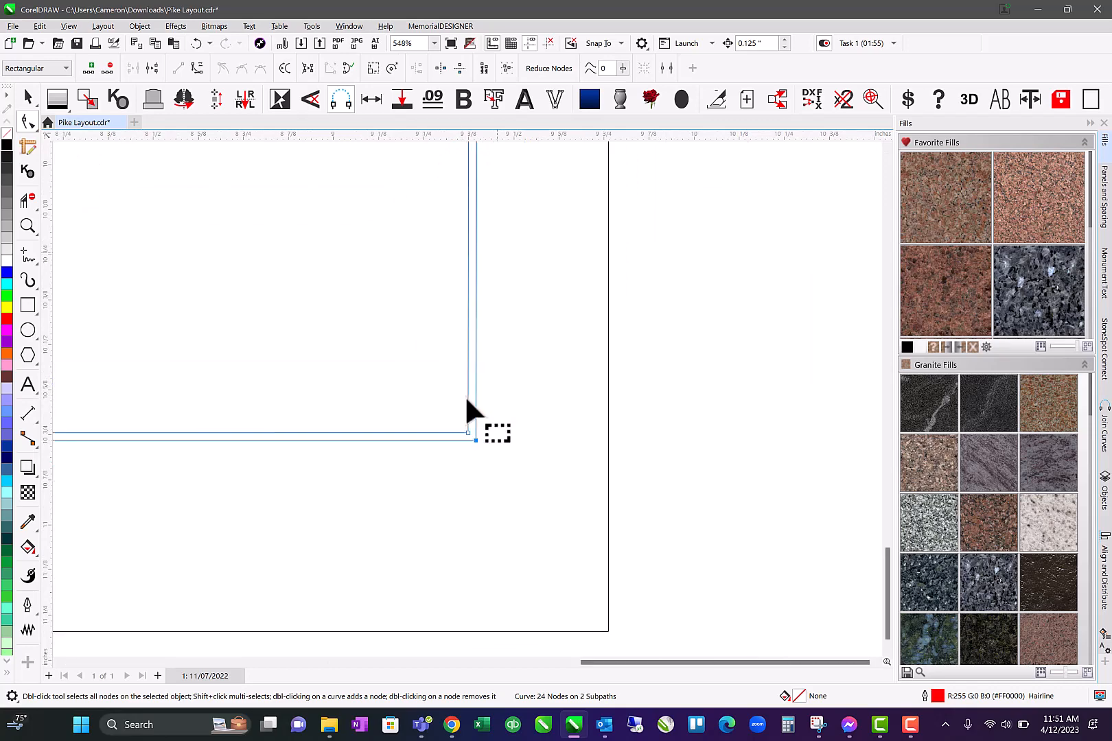
Close both border lines by joining their end nodes beside the lower panel's upper-right inner arc
{"action": "scroll", "coordinate": [466, 399], "scroll_direction": "down", "scroll_amount": 2}
{"action": "scroll", "coordinate": [461, 311], "scroll_direction": "up", "scroll_amount": 1}
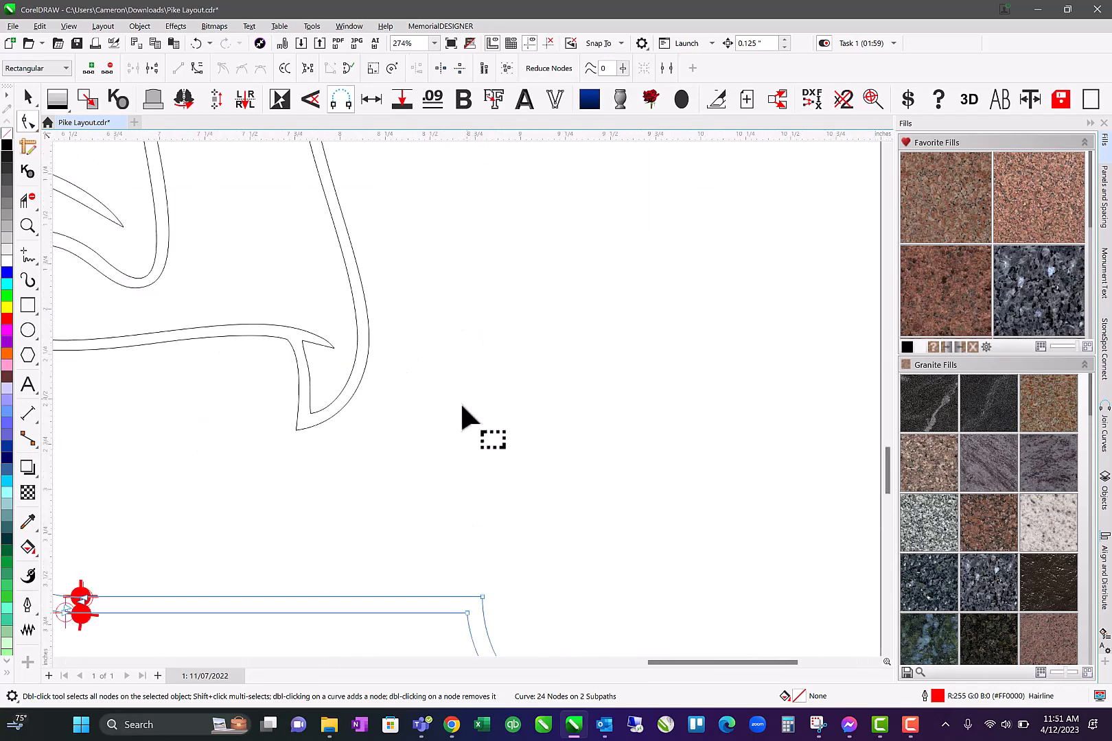
{"action": "scroll", "coordinate": [462, 406], "scroll_direction": "down", "scroll_amount": 1}
{"action": "scroll", "coordinate": [306, 453], "scroll_direction": "up", "scroll_amount": 2}
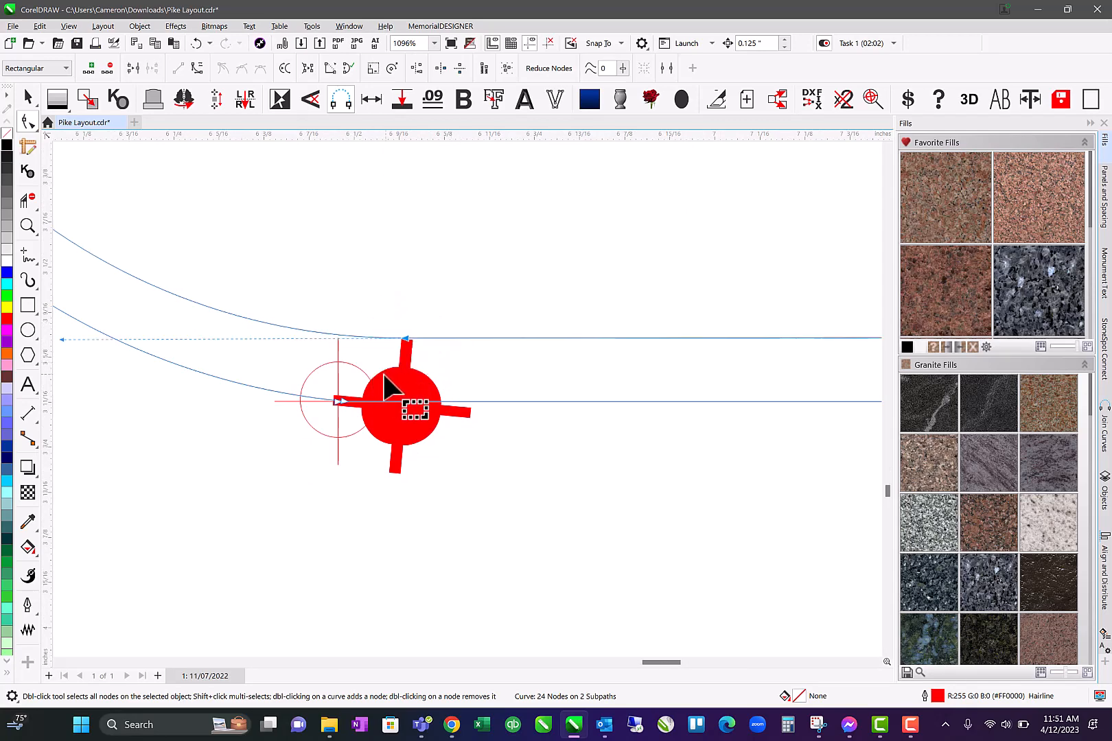
{"action": "key", "text": "Delete"}
{"action": "scroll", "coordinate": [329, 391], "scroll_direction": "down", "scroll_amount": 4}
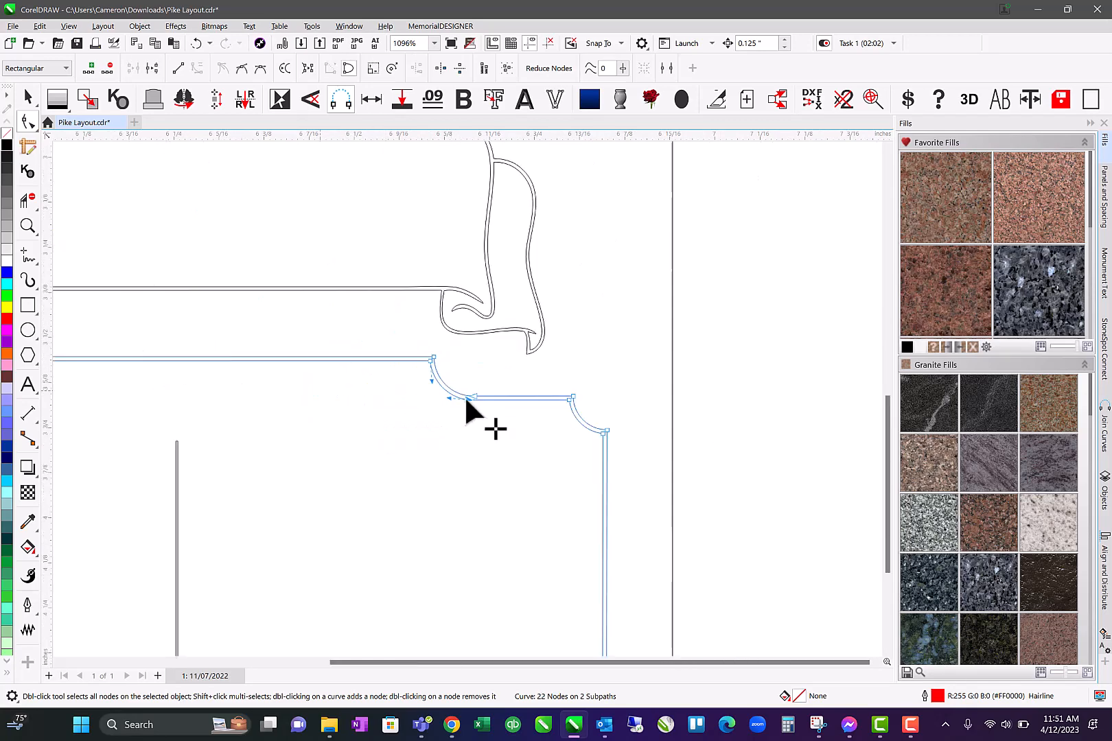
Change the outline color of the lower panel's closed double border from red to black
{"action": "left_click", "coordinate": [28, 99]}
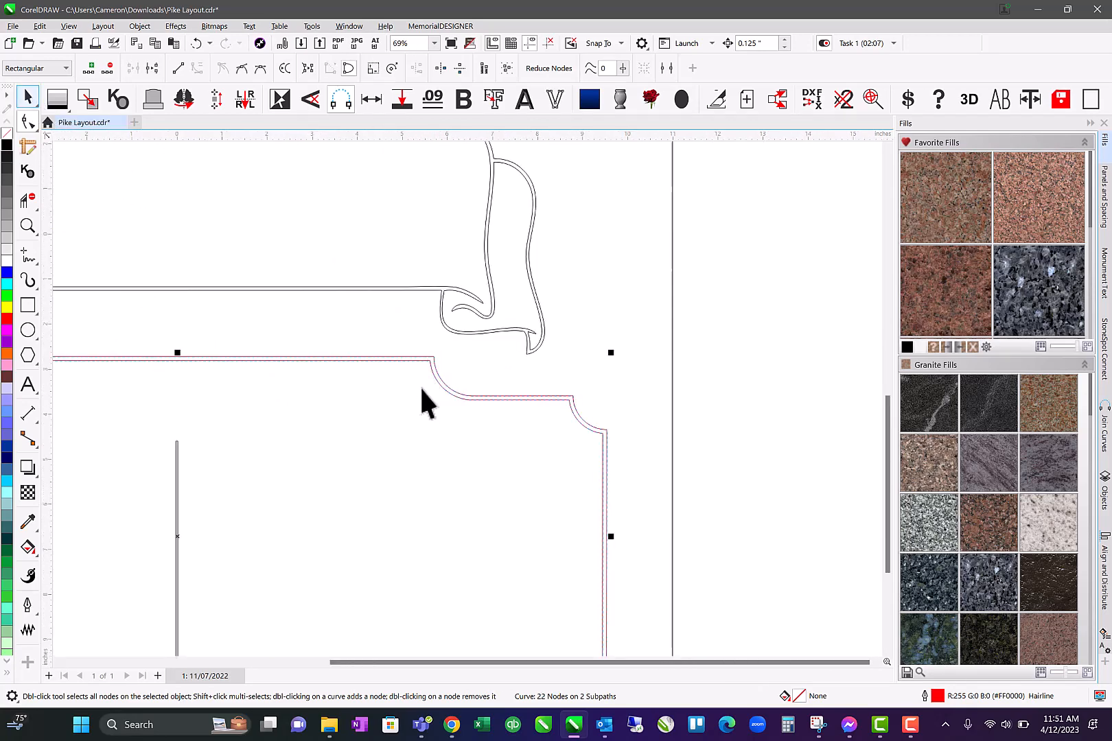
{"action": "left_click", "coordinate": [526, 477]}
{"action": "scroll", "coordinate": [527, 476], "scroll_direction": "down", "scroll_amount": 1}
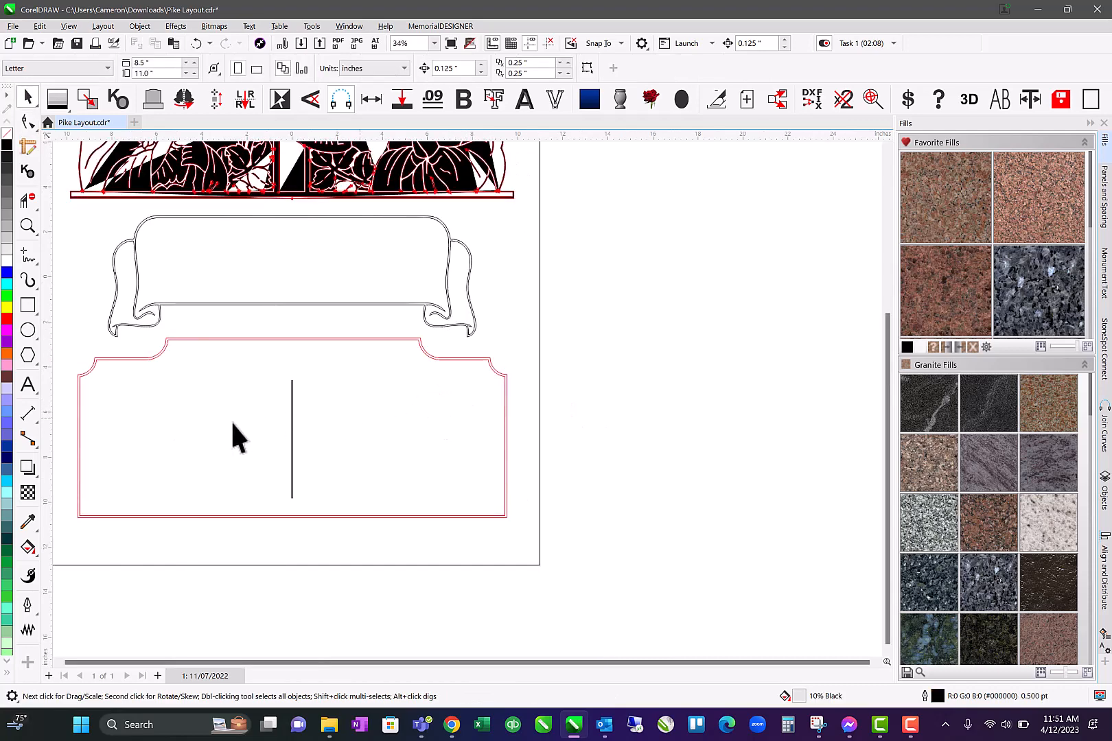
{"action": "left_click", "coordinate": [164, 344]}
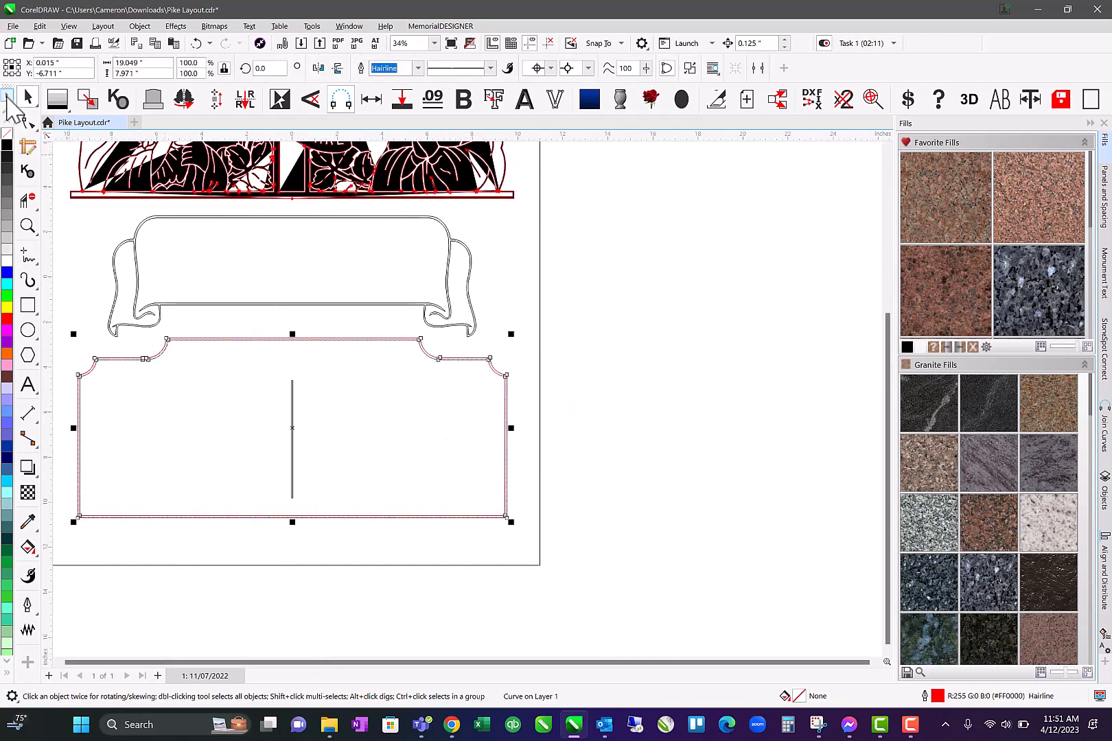
{"action": "right_click", "coordinate": [8, 146]}
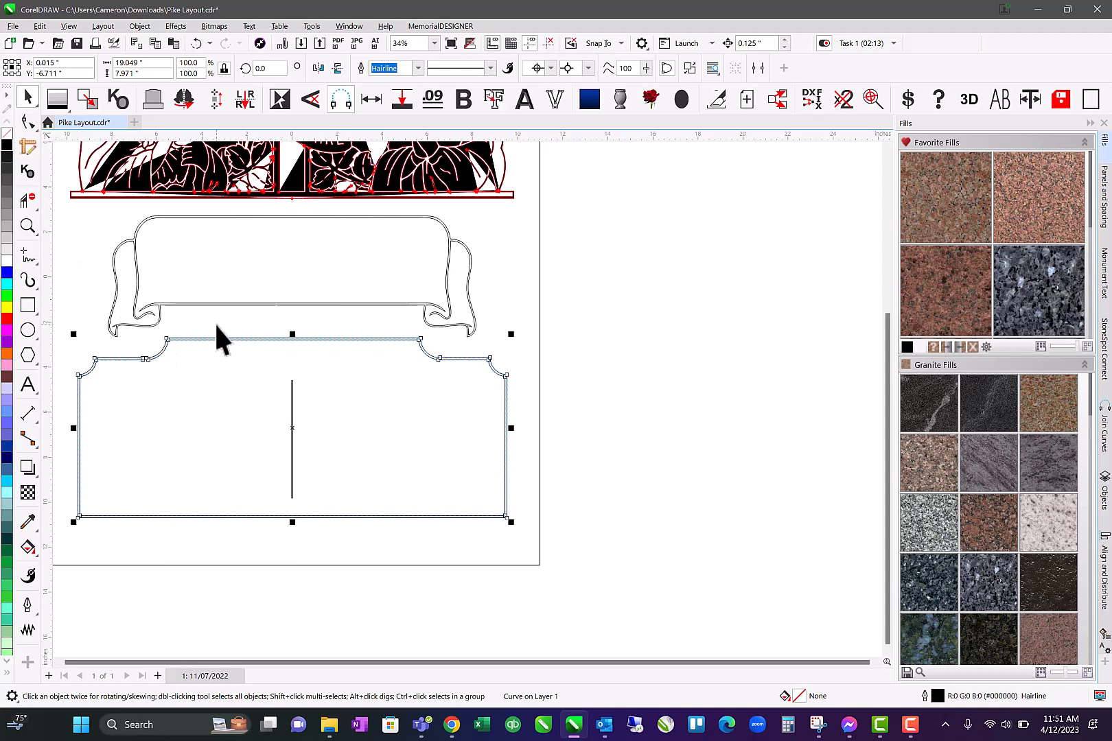
{"action": "left_click", "coordinate": [89, 343]}
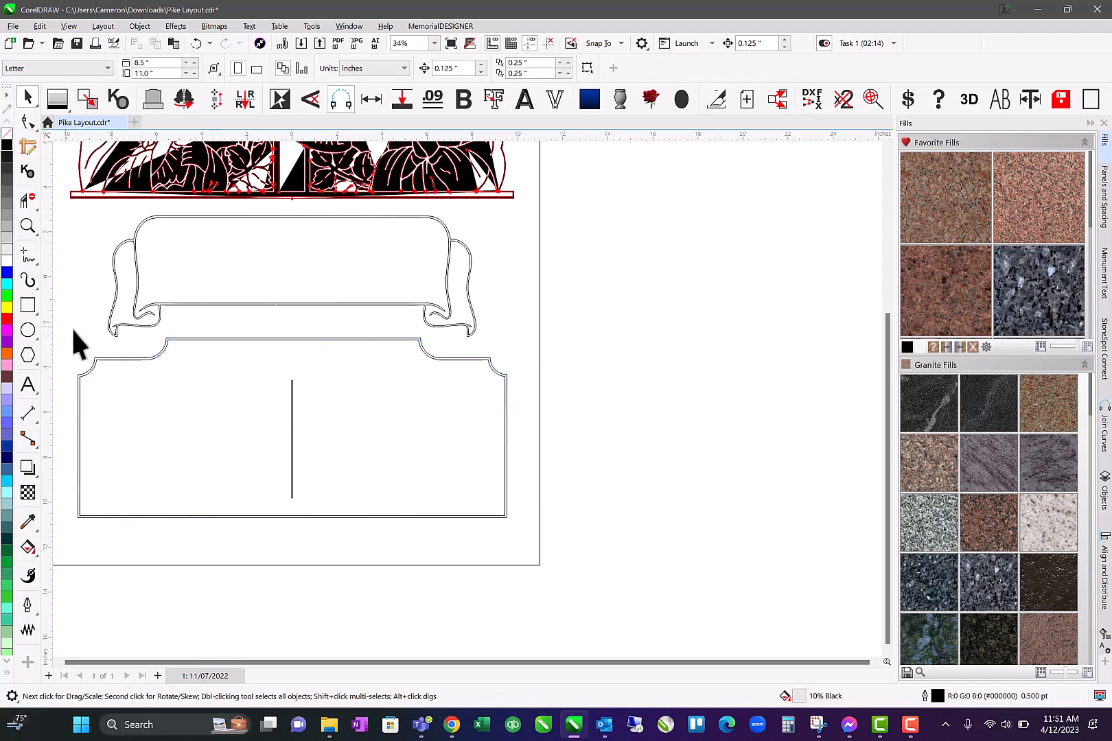
Fill the lower panel's interior light grey and its border and center divider black, with no outlines
{"action": "left_click_drag", "start_coordinate": [549, 561], "coordinate": [547, 560]}
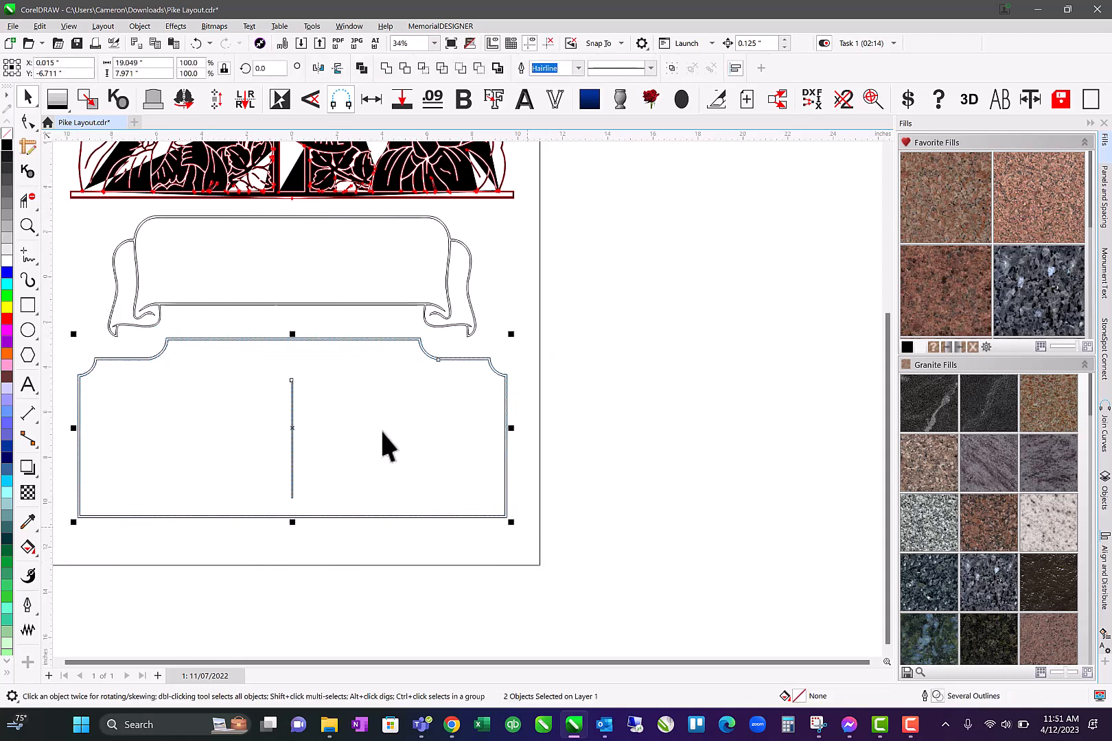
{"action": "key", "text": "ctrl+z"}
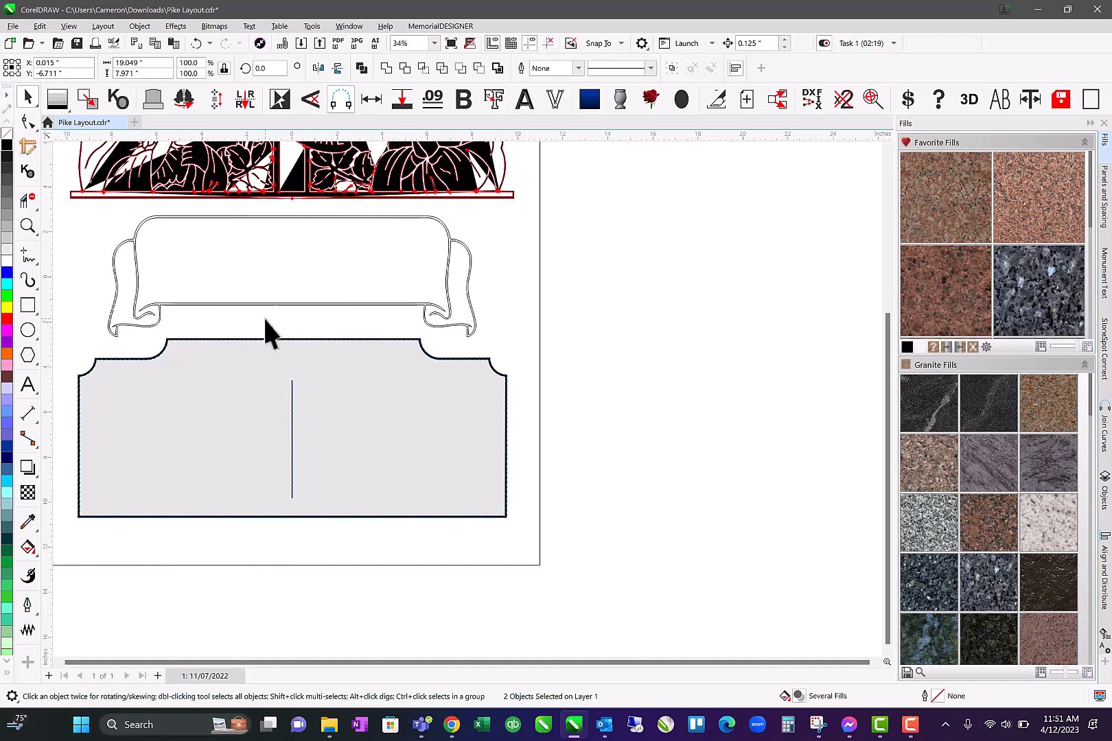
{"action": "left_click", "coordinate": [272, 321]}
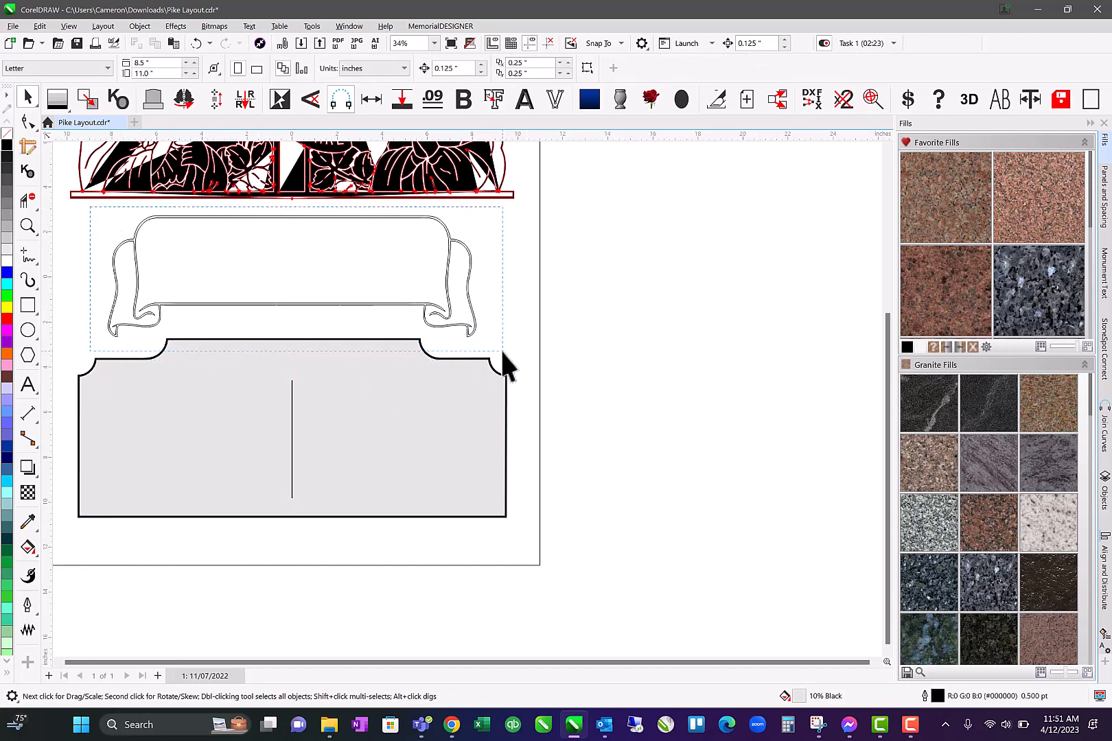
Fill the blank scroll banner's interior light grey and its double border black
{"action": "left_click_drag", "start_coordinate": [503, 353], "coordinate": [503, 353]}
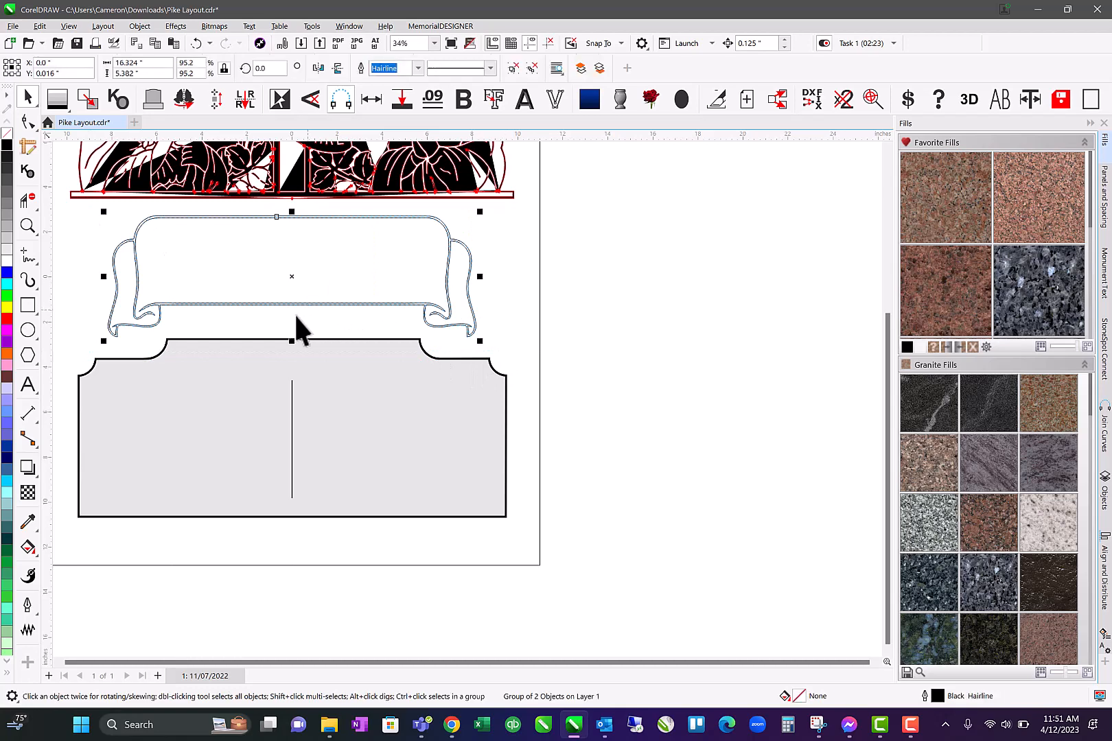
{"action": "key", "text": "ctrl+z"}
{"action": "left_click", "coordinate": [234, 317]}
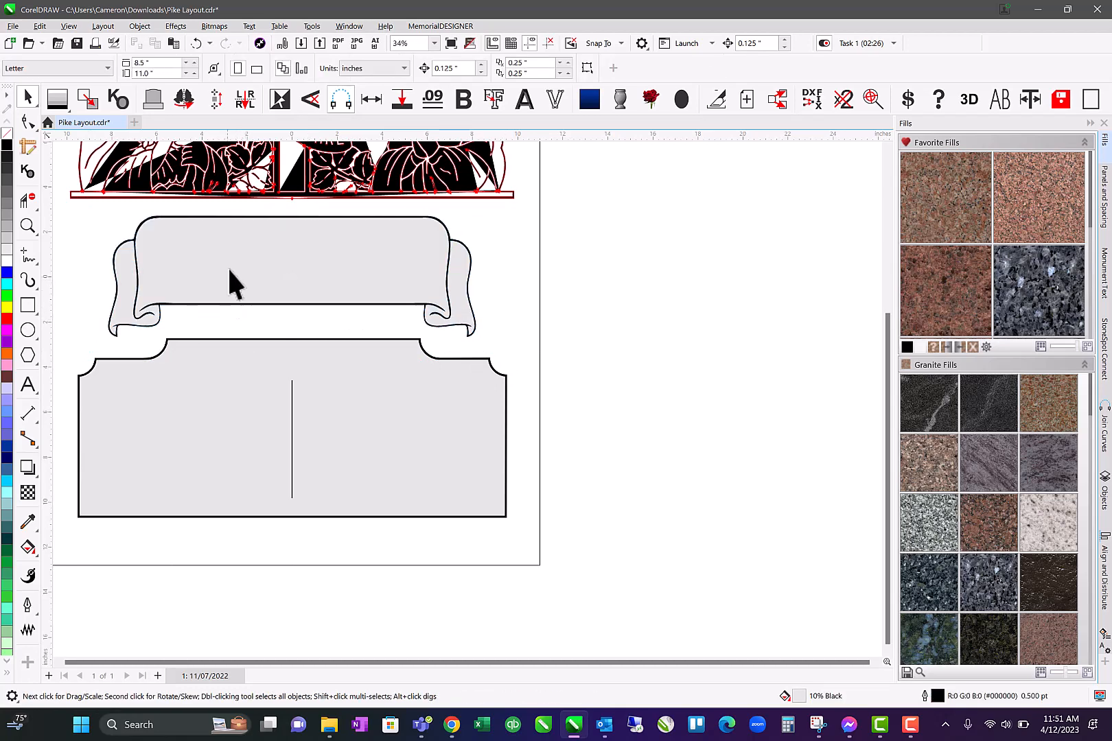
Examine the open-node markers around the cross, flowers and lettered ribbon in the religious artwork
{"action": "scroll", "coordinate": [472, 410], "scroll_direction": "down", "scroll_amount": 3}
{"action": "scroll", "coordinate": [472, 412], "scroll_direction": "up", "scroll_amount": 4}
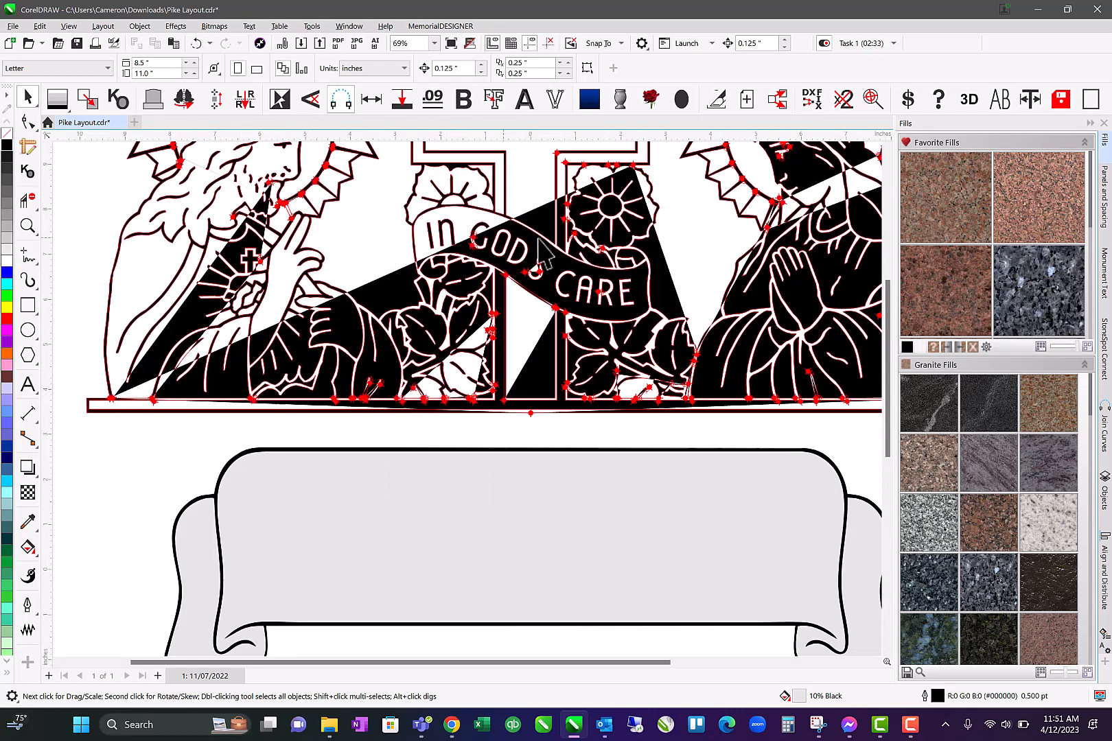
{"action": "scroll", "coordinate": [611, 227], "scroll_direction": "down", "scroll_amount": 2}
{"action": "scroll", "coordinate": [460, 393], "scroll_direction": "up", "scroll_amount": 6}
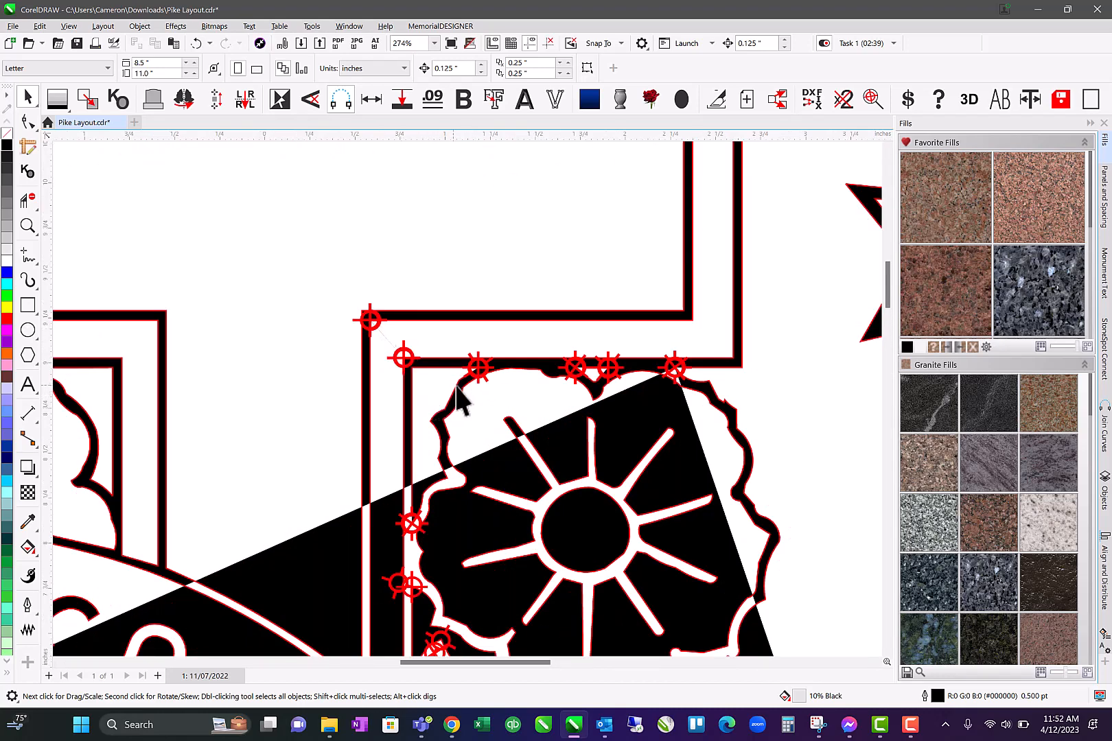
{"action": "scroll", "coordinate": [474, 389], "scroll_direction": "up", "scroll_amount": 1}
{"action": "scroll", "coordinate": [452, 395], "scroll_direction": "down", "scroll_amount": 1}
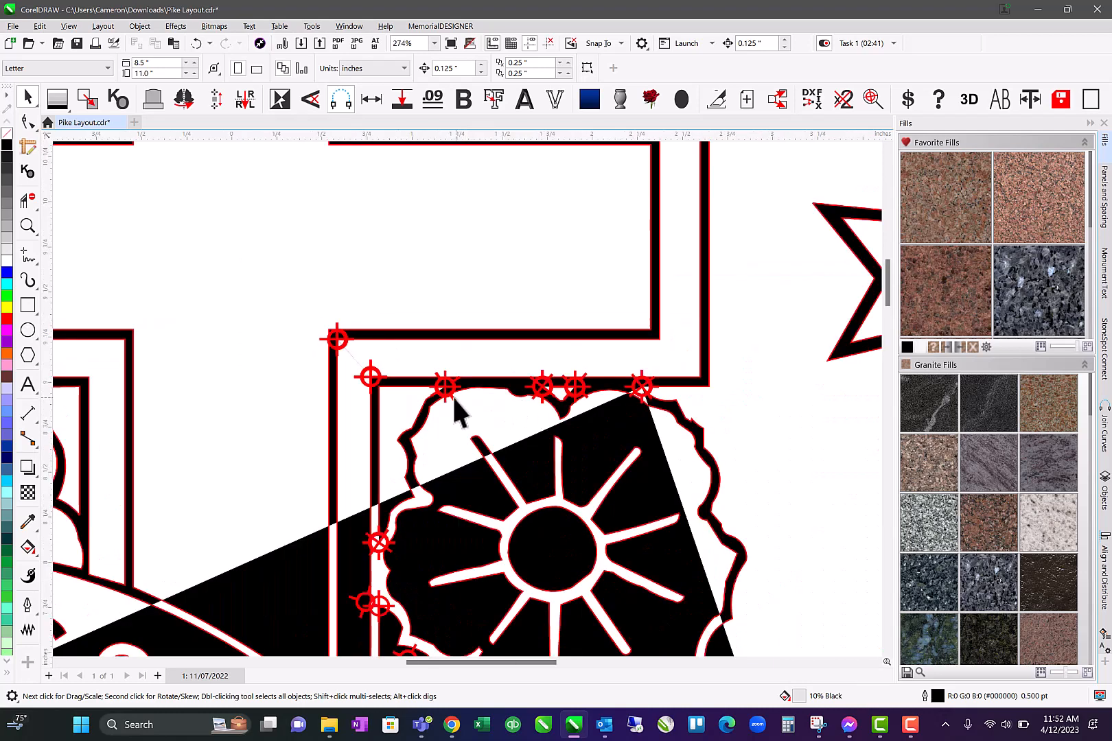
{"action": "scroll", "coordinate": [443, 393], "scroll_direction": "down", "scroll_amount": 6}
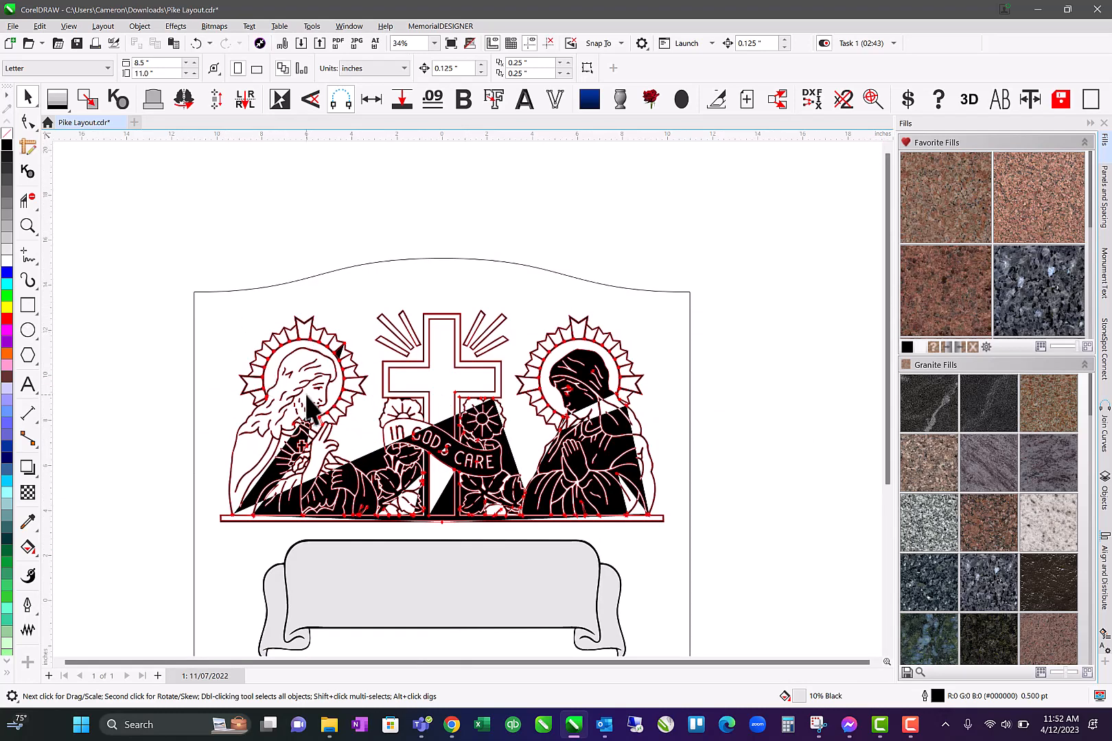
Remove stray segments across the entire cross-and-figures artwork with Virtual Segment Delete, and fill it 10% black
{"action": "left_click", "coordinate": [27, 200]}
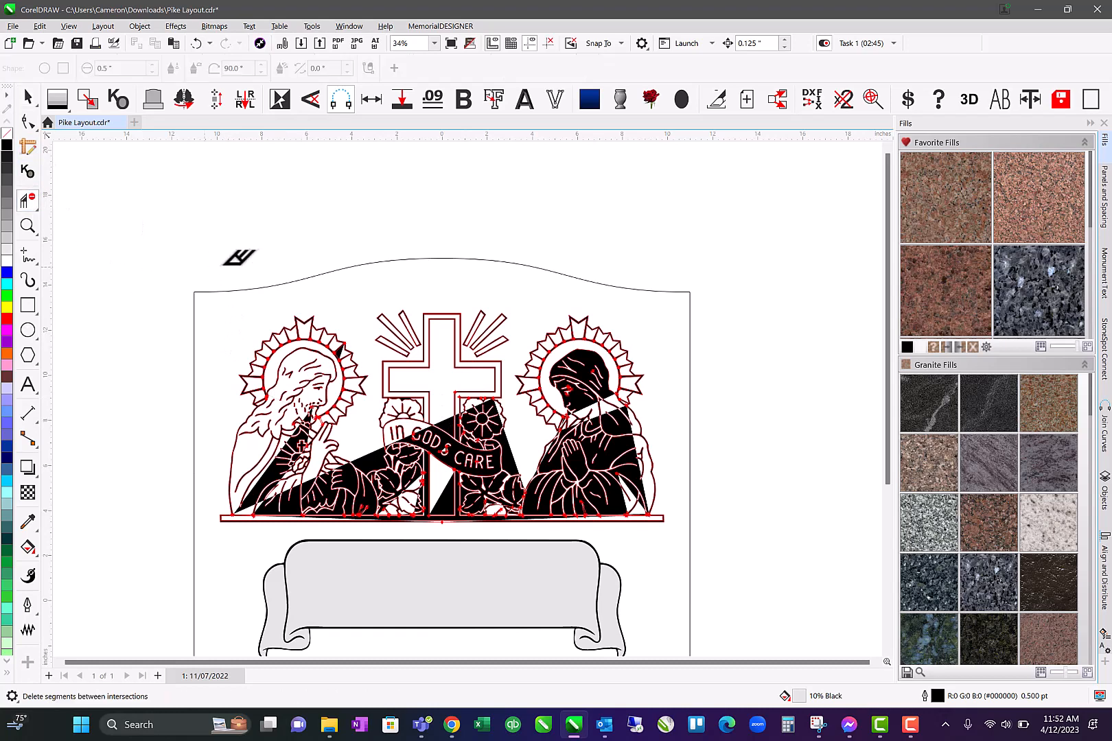
{"action": "left_click_drag", "start_coordinate": [151, 237], "coordinate": [762, 582]}
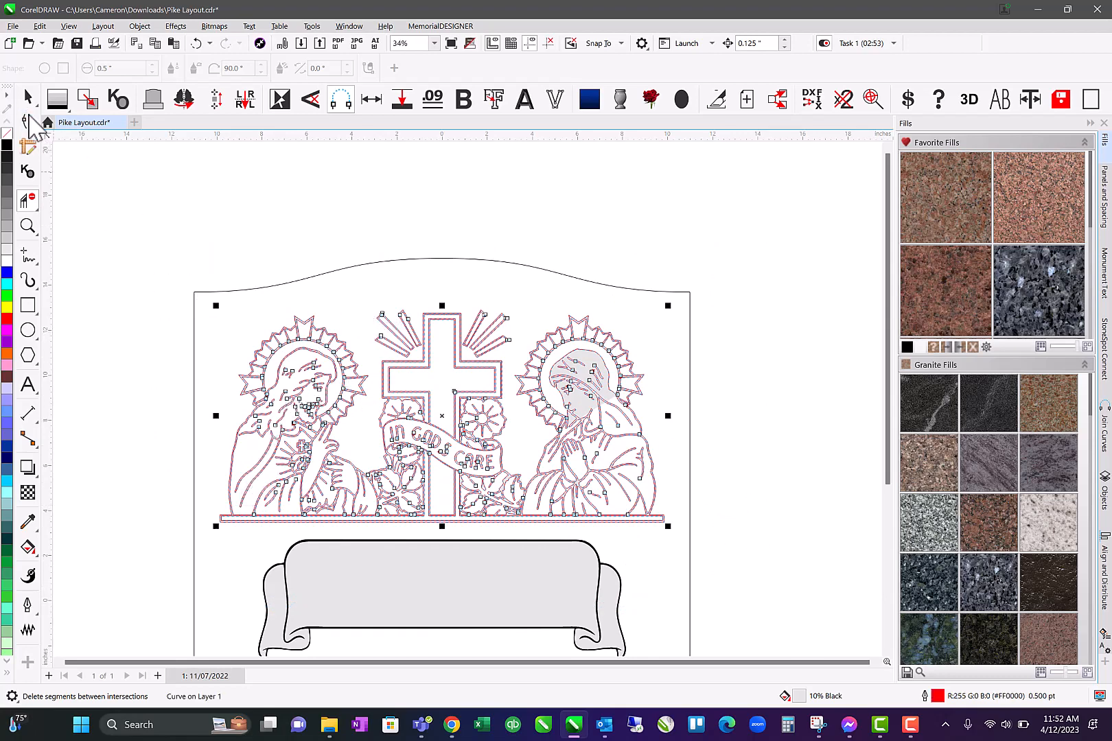
{"action": "left_click", "coordinate": [28, 97]}
{"action": "left_click", "coordinate": [397, 243]}
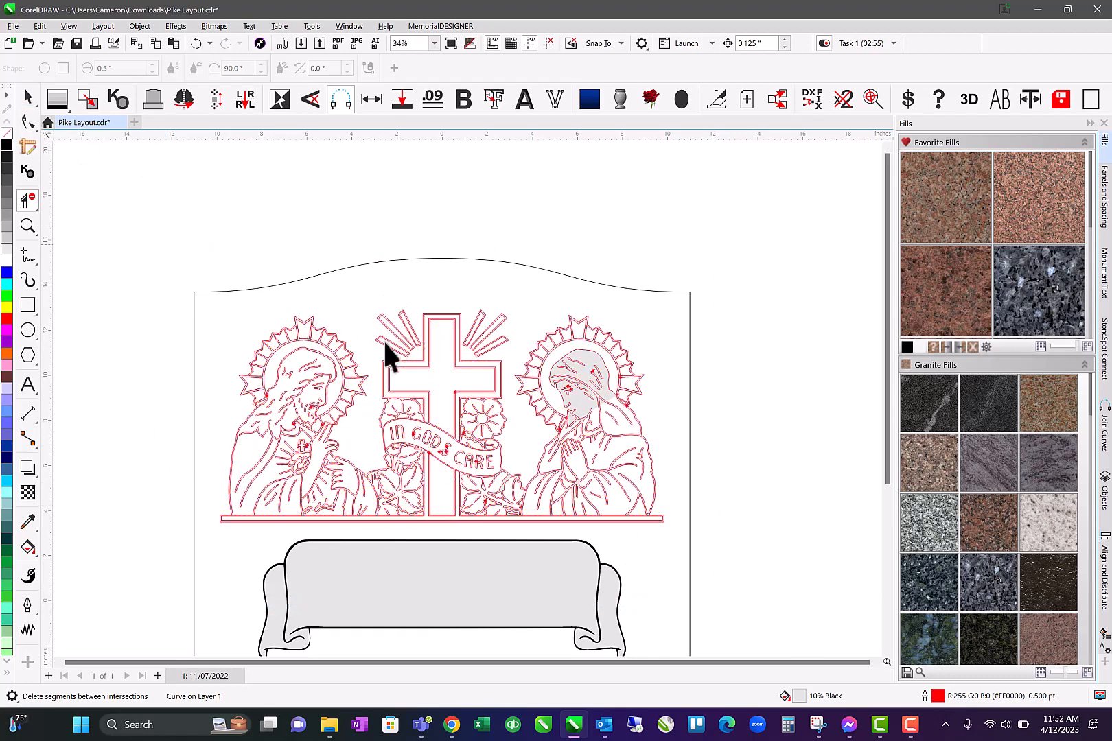
{"action": "left_click", "coordinate": [337, 361]}
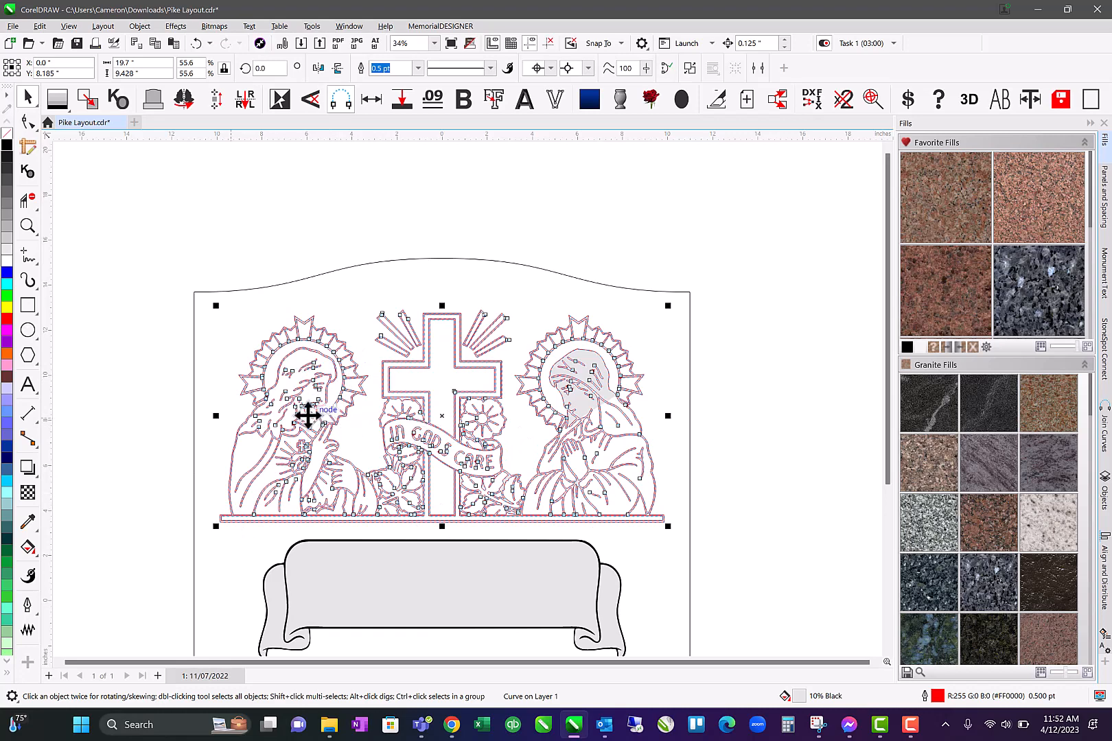
Join the open end nodes where the bearded figure's hair meets the lower-left inside edge of his halo
{"action": "scroll", "coordinate": [305, 416], "scroll_direction": "up", "scroll_amount": 4}
{"action": "scroll", "coordinate": [428, 434], "scroll_direction": "down", "scroll_amount": 3}
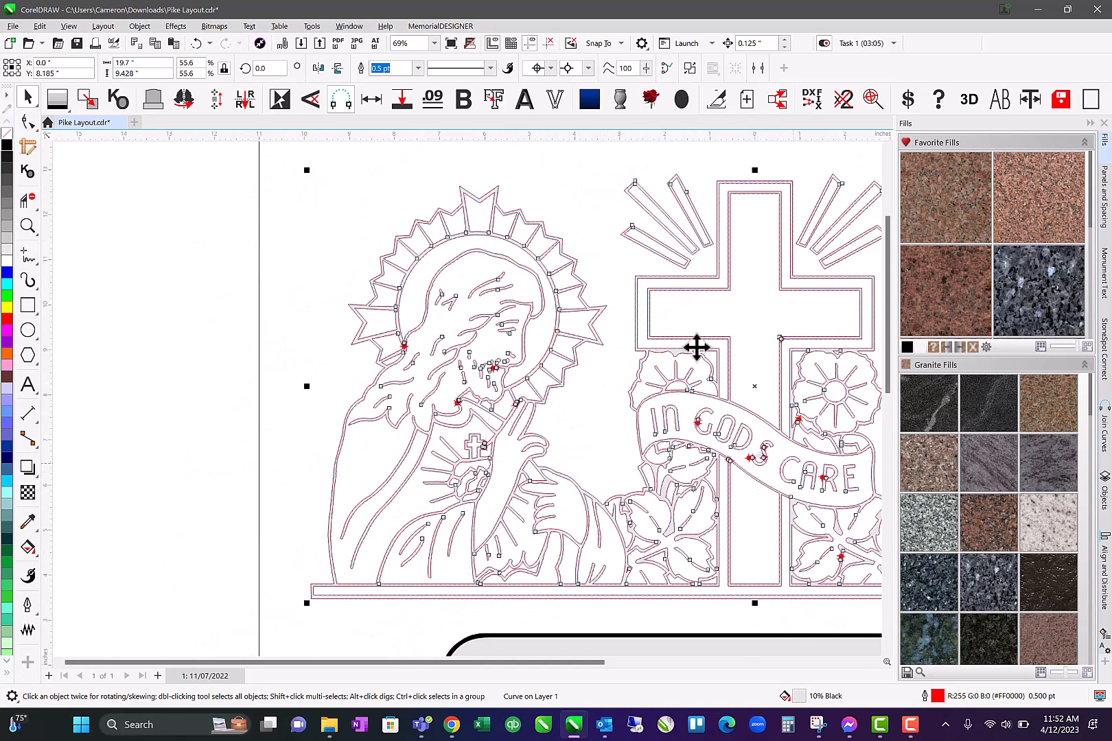
{"action": "left_click", "coordinate": [574, 192]}
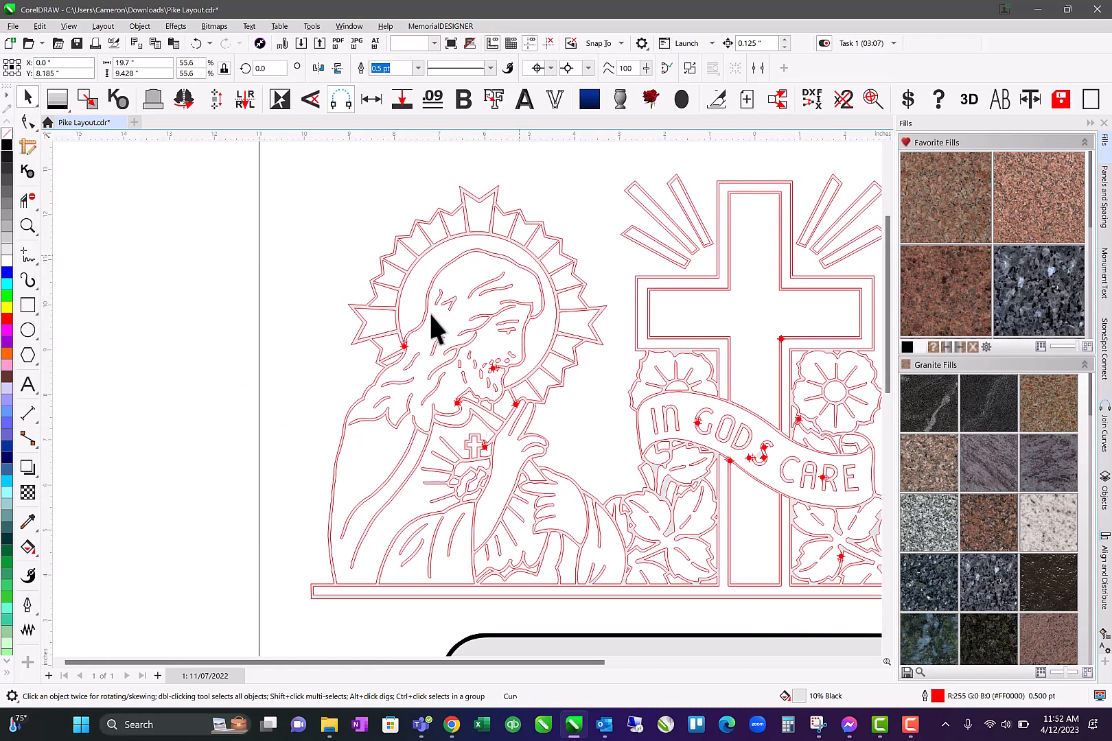
{"action": "scroll", "coordinate": [402, 343], "scroll_direction": "up", "scroll_amount": 3}
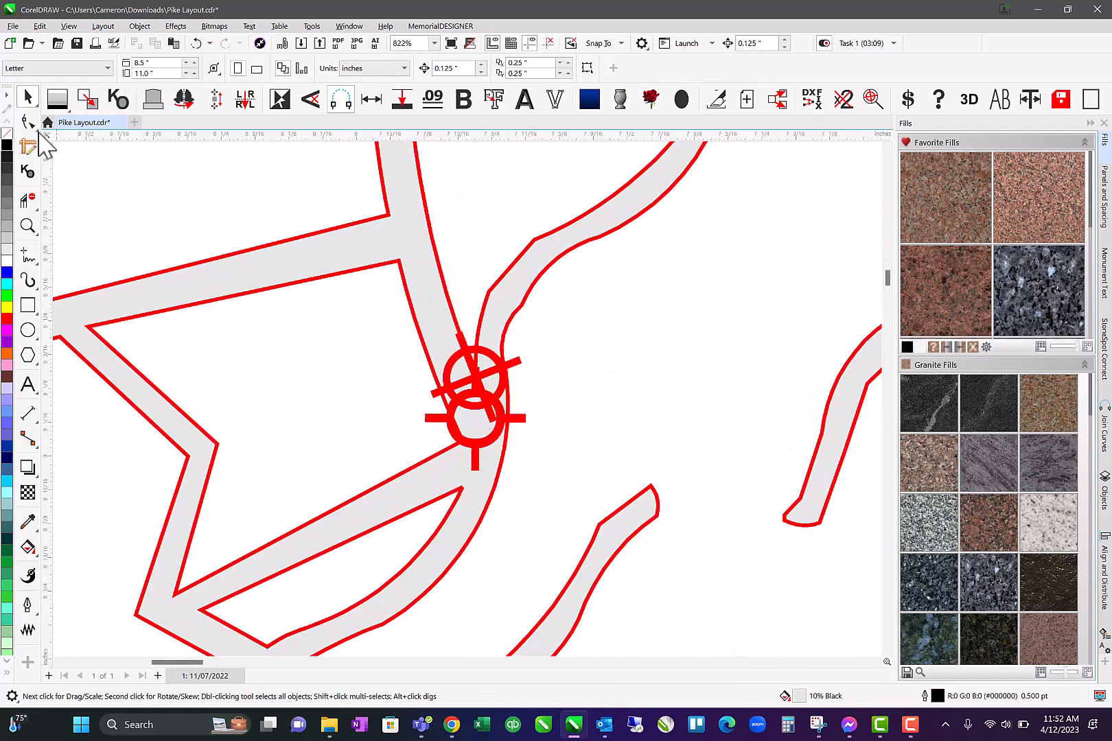
{"action": "key", "text": "F10"}
{"action": "left_click", "coordinate": [478, 369]}
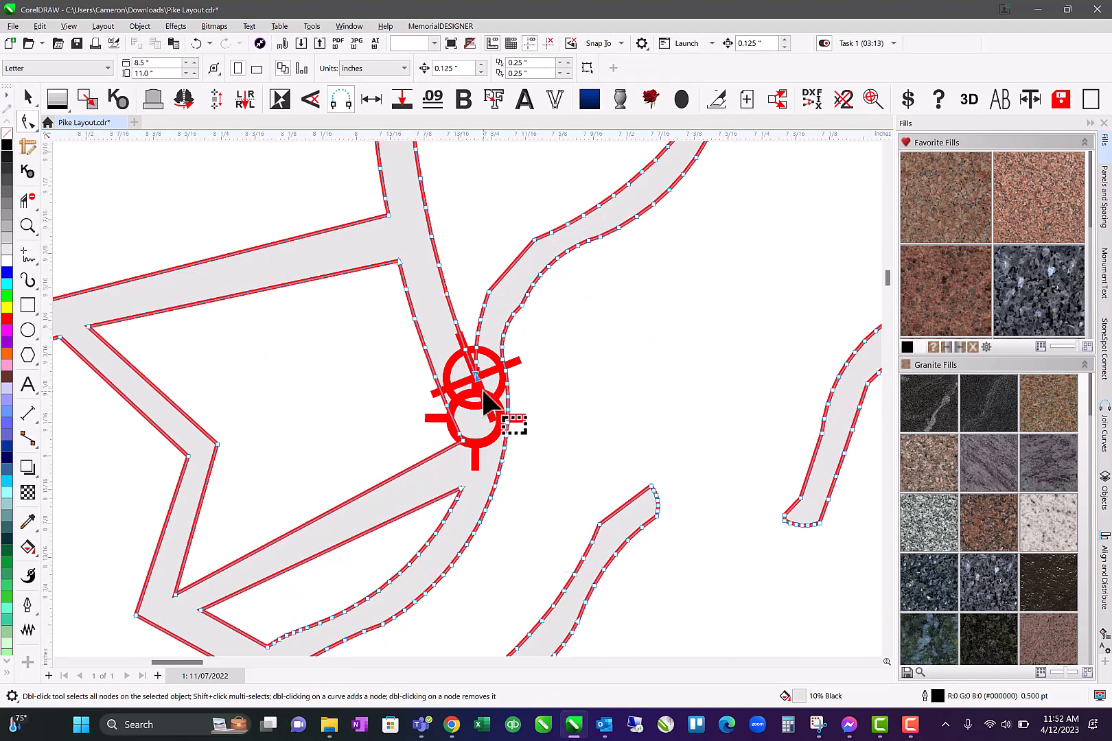
{"action": "scroll", "coordinate": [473, 384], "scroll_direction": "up", "scroll_amount": 5}
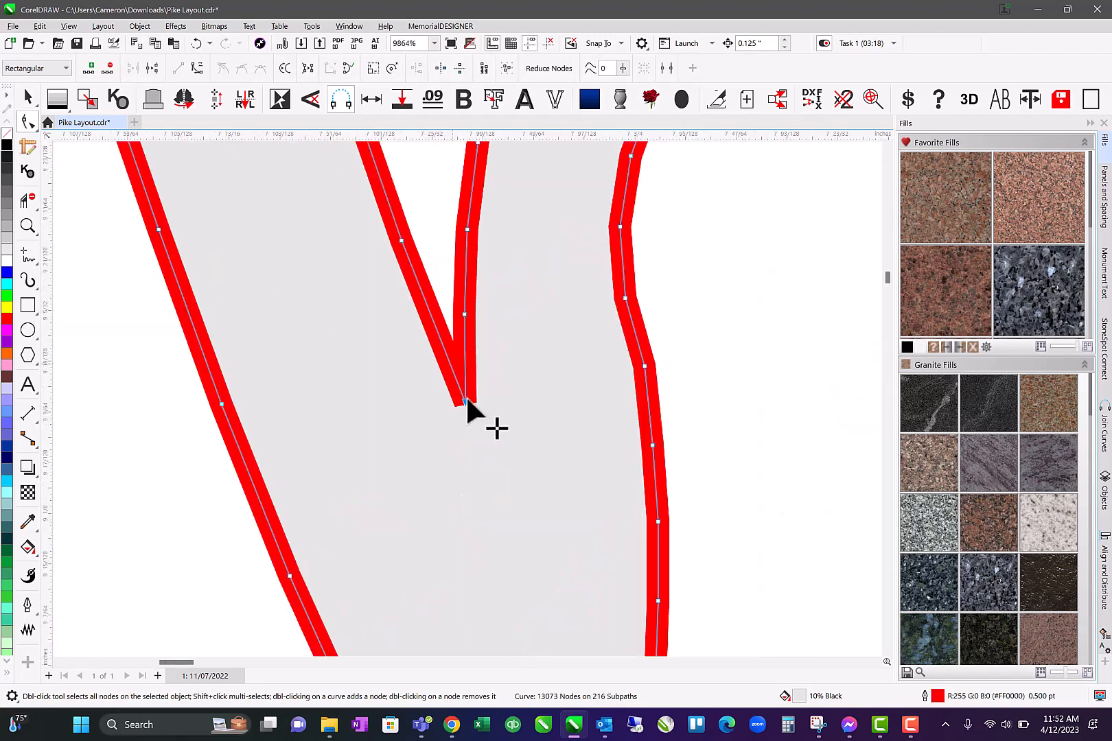
{"action": "scroll", "coordinate": [465, 397], "scroll_direction": "down", "scroll_amount": 5}
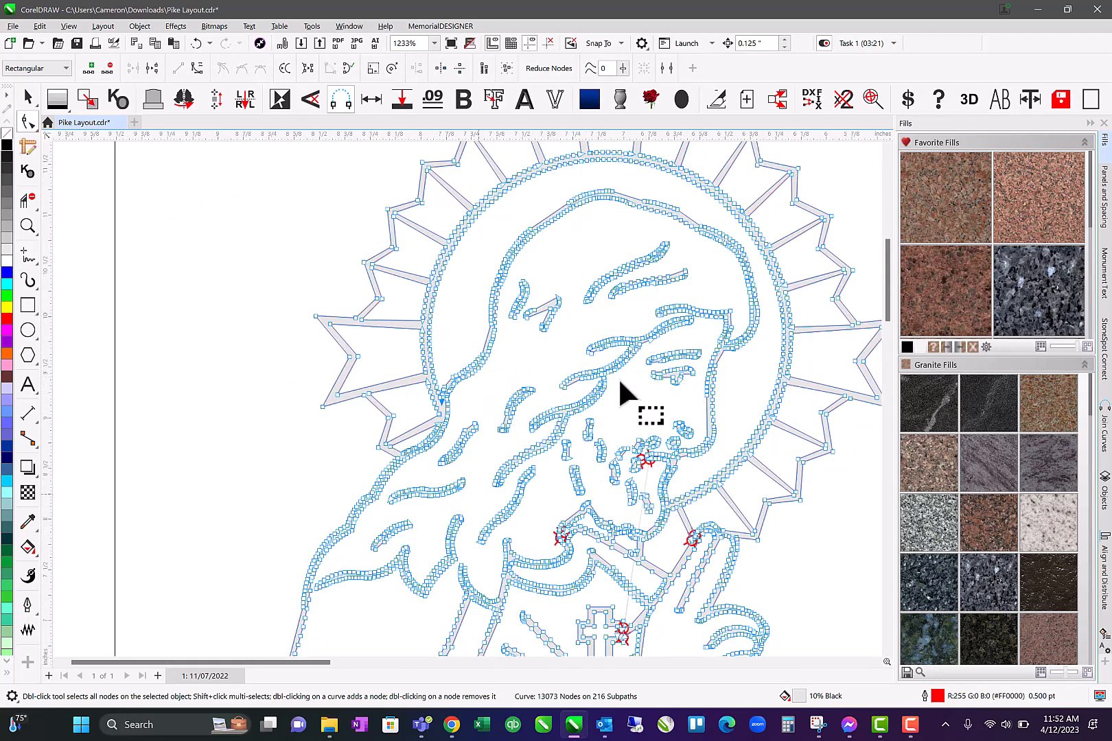
Select every node in the cross-and-figures artwork, reduce the nodes, and inspect the bearded figure's chest area
{"action": "scroll", "coordinate": [467, 395], "scroll_direction": "down", "scroll_amount": 4}
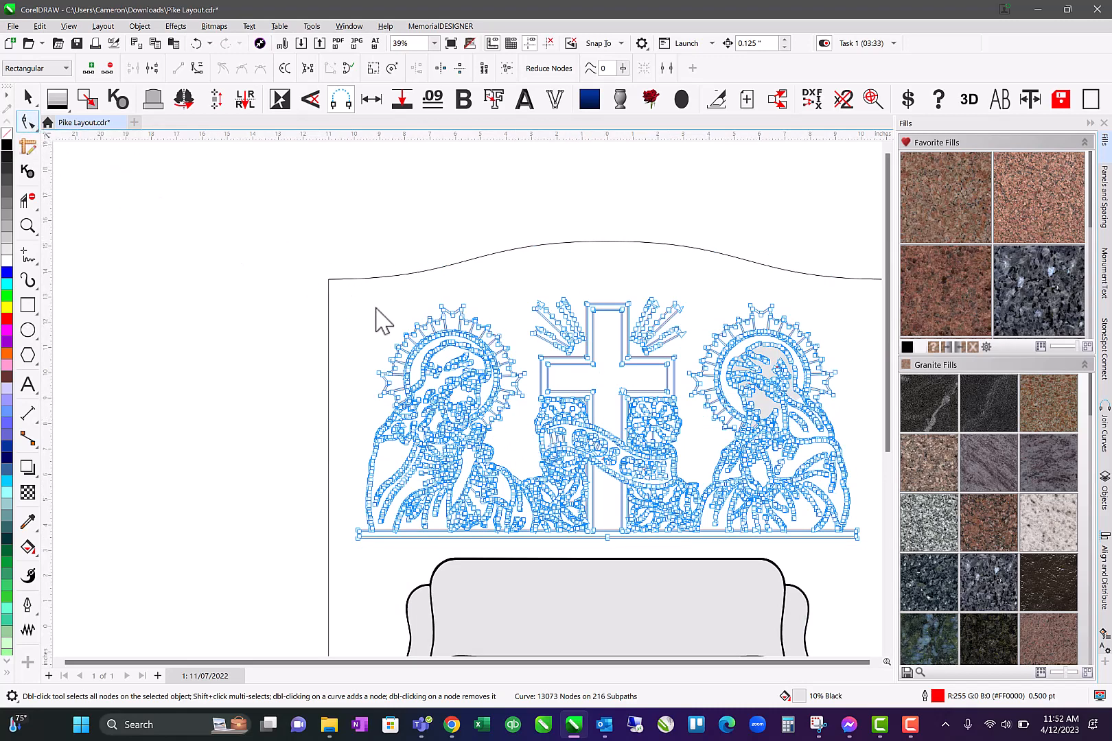
{"action": "key", "text": "ctrl+a"}
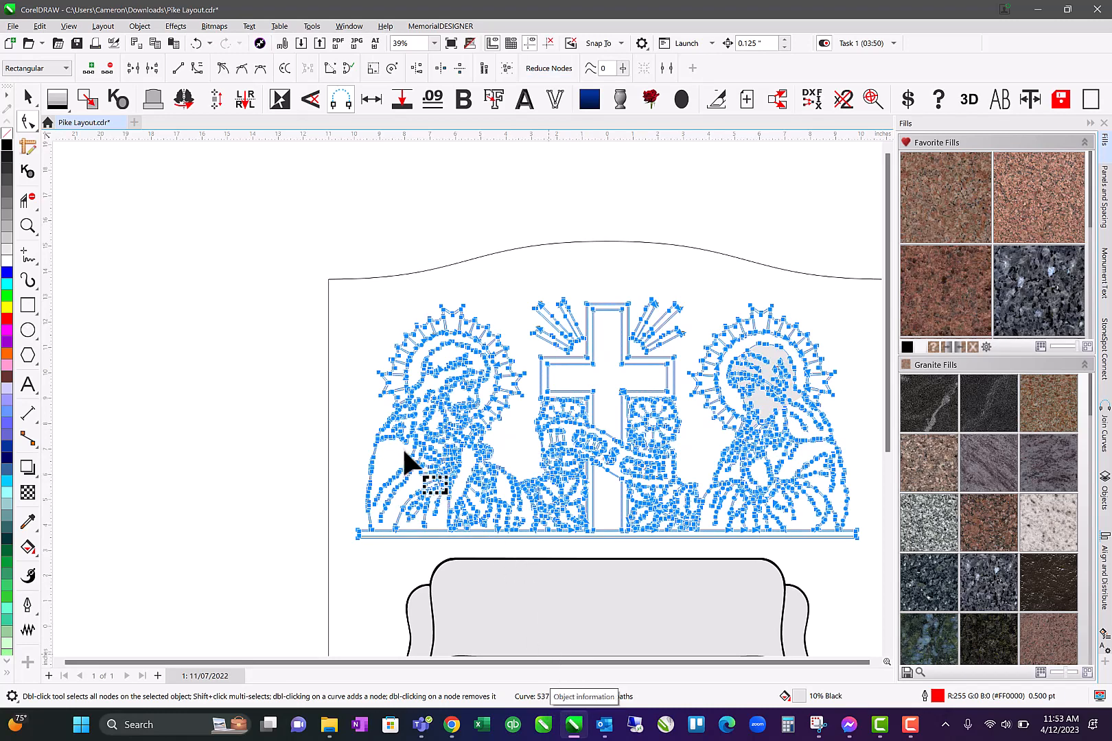
{"action": "left_click", "coordinate": [28, 225]}
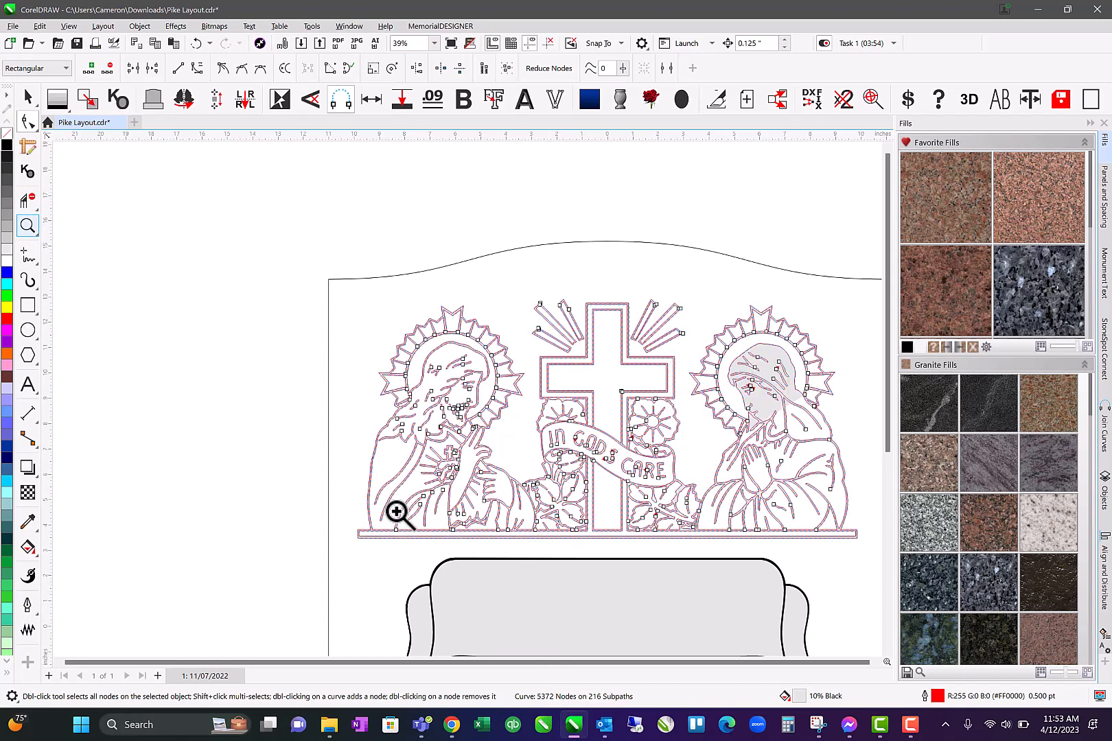
{"action": "left_click_drag", "start_coordinate": [372, 424], "coordinate": [494, 512]}
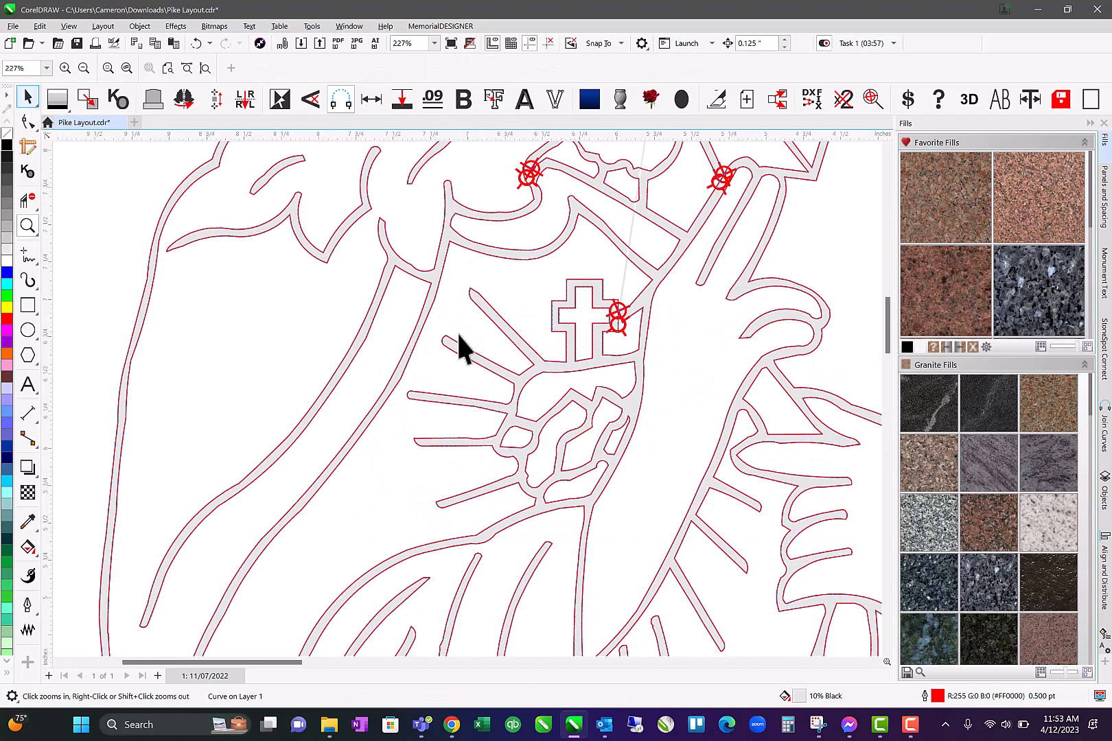
{"action": "key", "text": "space"}
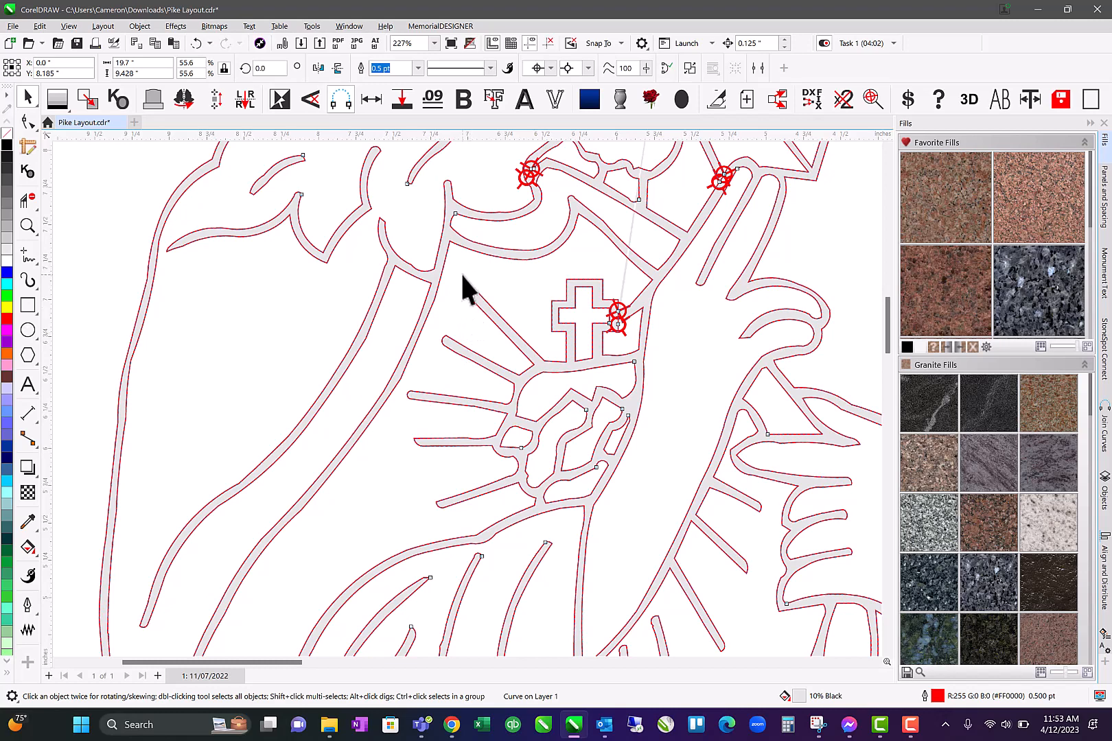
Select all the artwork's nodes again and set the curve smoothness to 7
{"action": "left_click", "coordinate": [28, 122]}
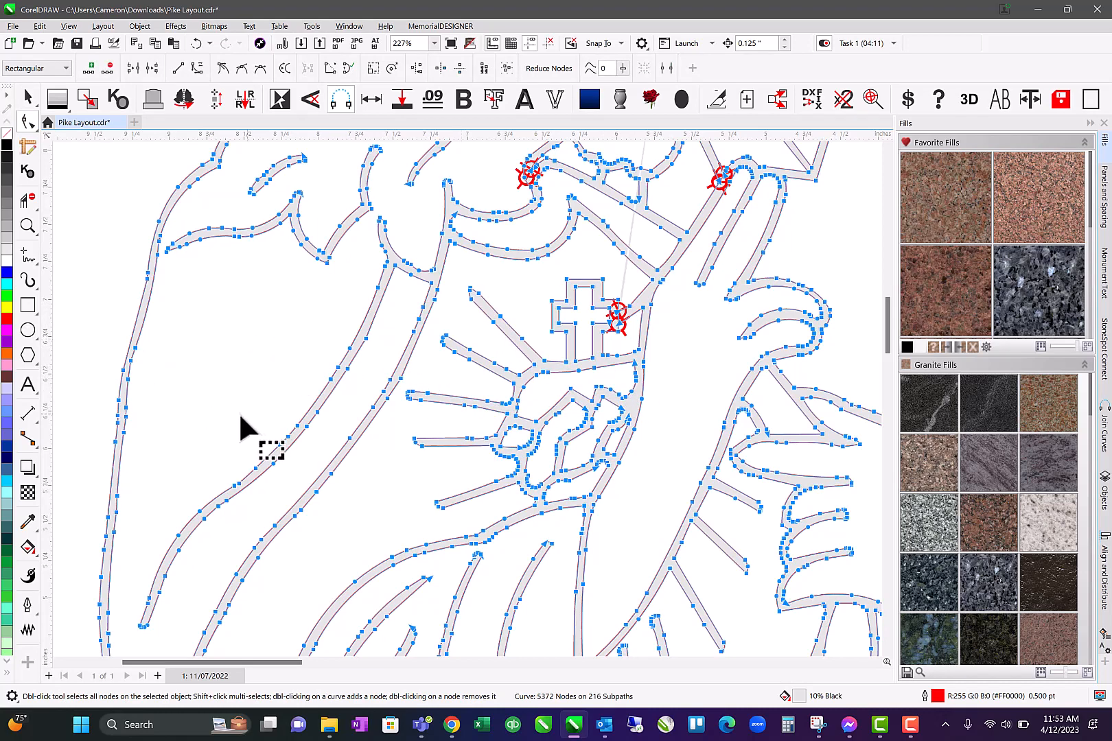
{"action": "left_click", "coordinate": [596, 69]}
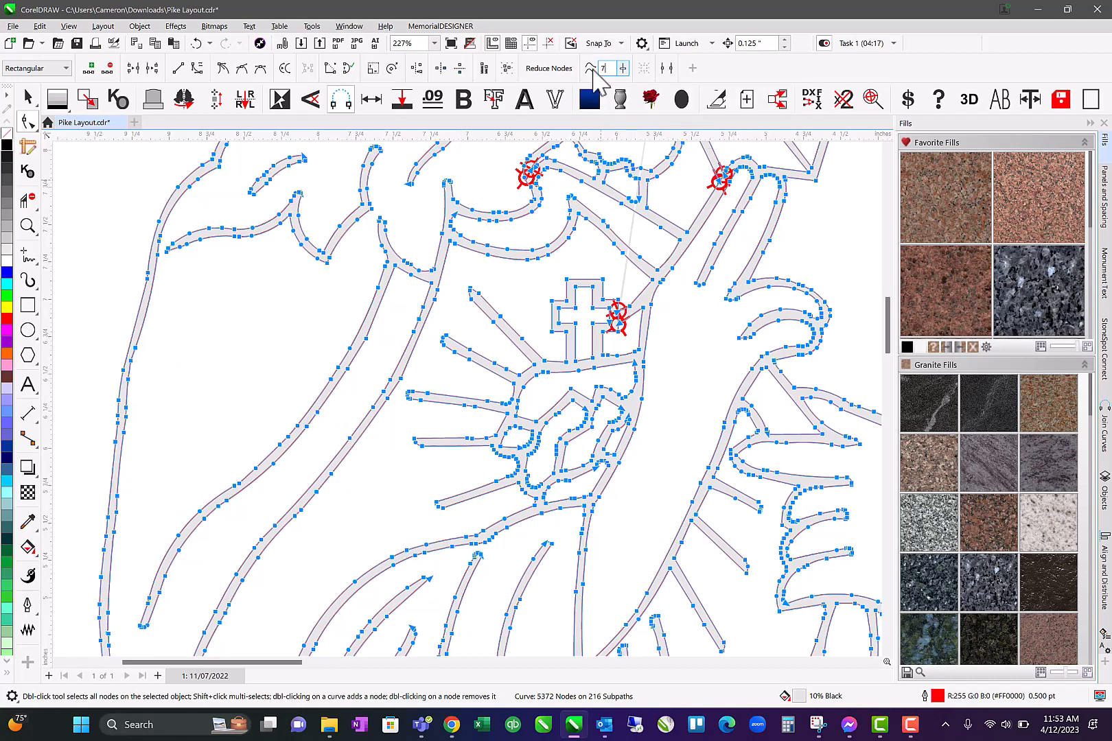
{"action": "type", "text": "7"}
{"action": "key", "text": "Return"}
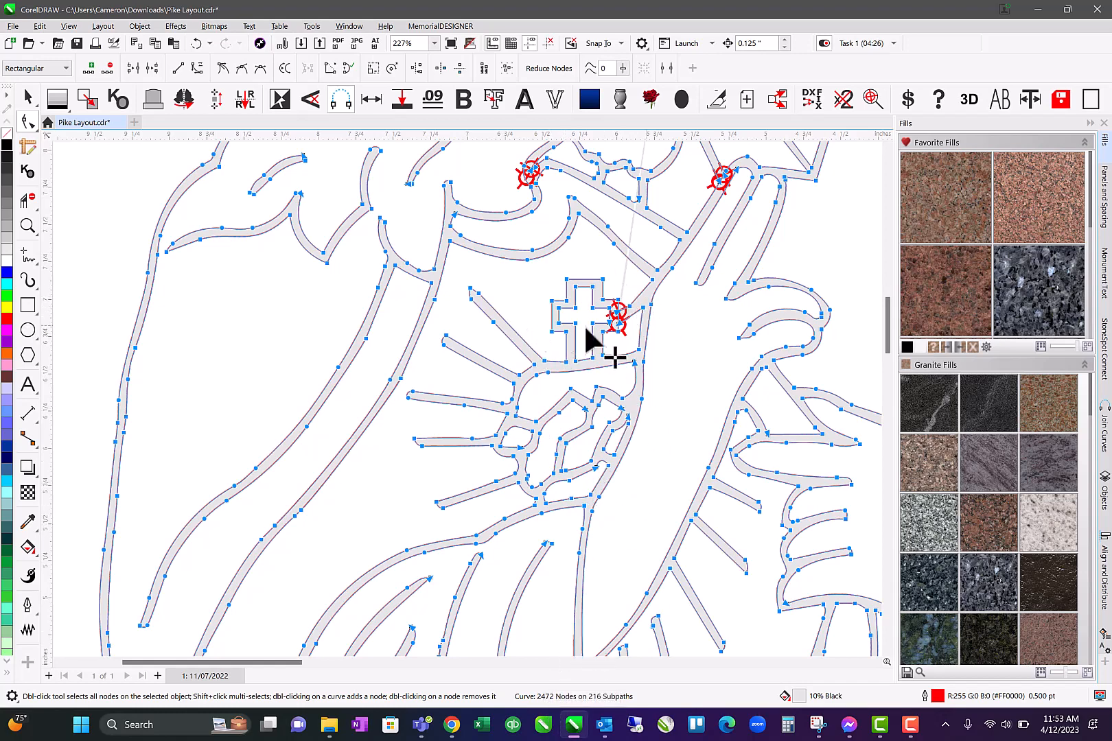
Undo and redo the last curve smoothing to compare the bearded figure's nodes before and after
{"action": "scroll", "coordinate": [587, 326], "scroll_direction": "down", "scroll_amount": 1}
{"action": "key", "text": "ctrl+z"}
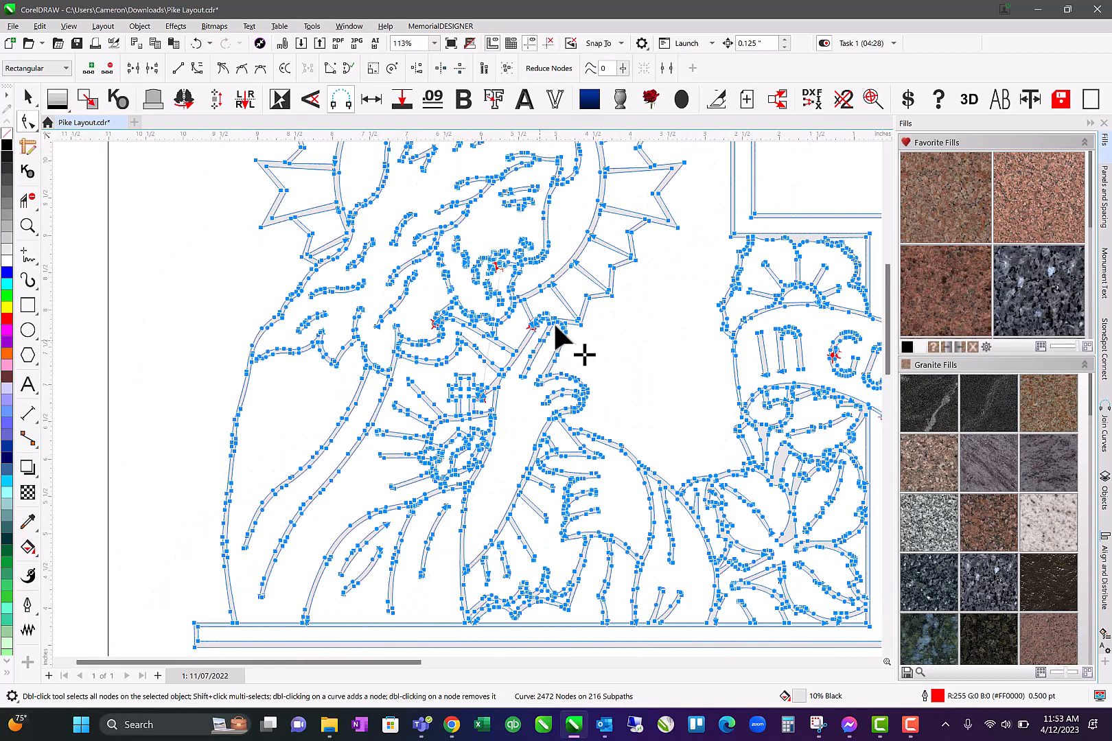
{"action": "key", "text": "ctrl+shift+z"}
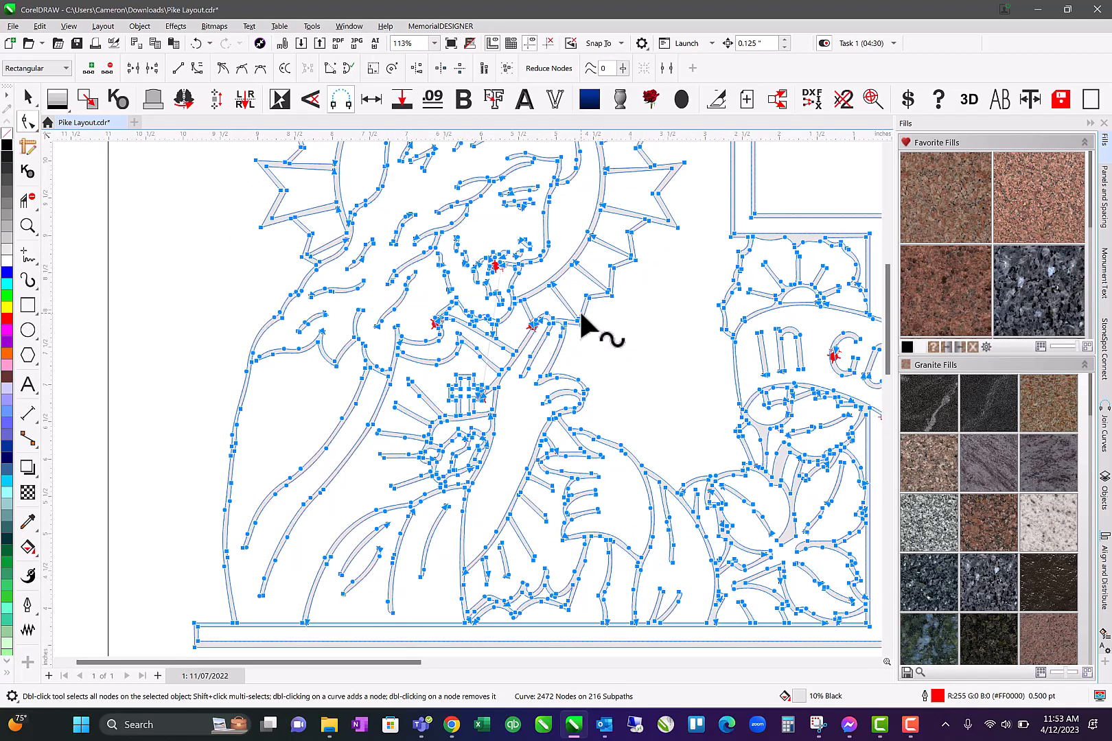
{"action": "key", "text": "ctrl+z"}
{"action": "key", "text": "ctrl+shift+z"}
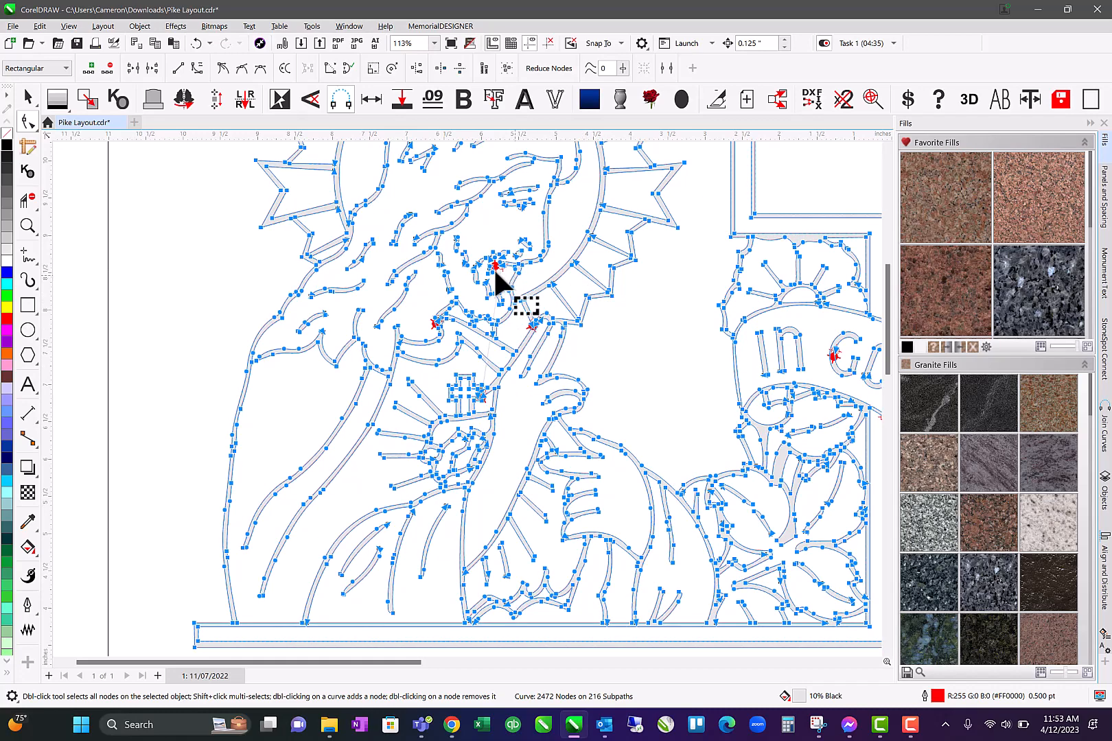
Join the two open end nodes at the upper-left corner of the bearded figure's collar
{"action": "scroll", "coordinate": [446, 323], "scroll_direction": "up", "scroll_amount": 5}
{"action": "scroll", "coordinate": [463, 402], "scroll_direction": "up", "scroll_amount": 5}
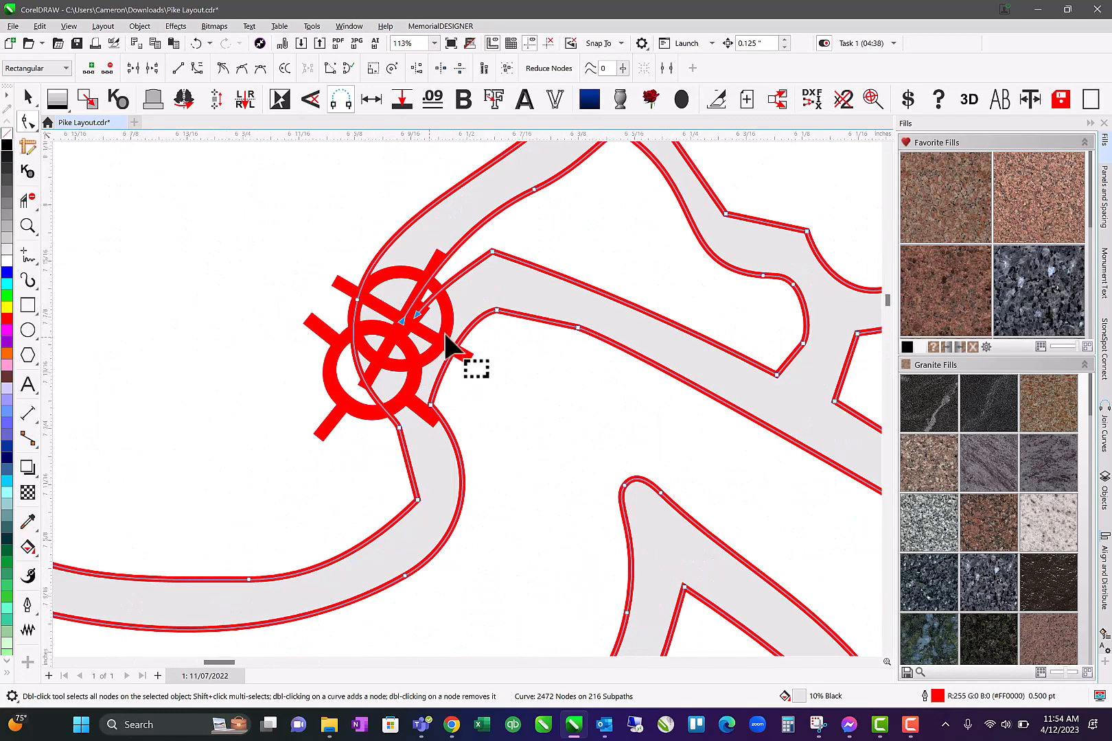
{"action": "scroll", "coordinate": [467, 411], "scroll_direction": "down", "scroll_amount": 3}
{"action": "scroll", "coordinate": [466, 410], "scroll_direction": "down", "scroll_amount": 3}
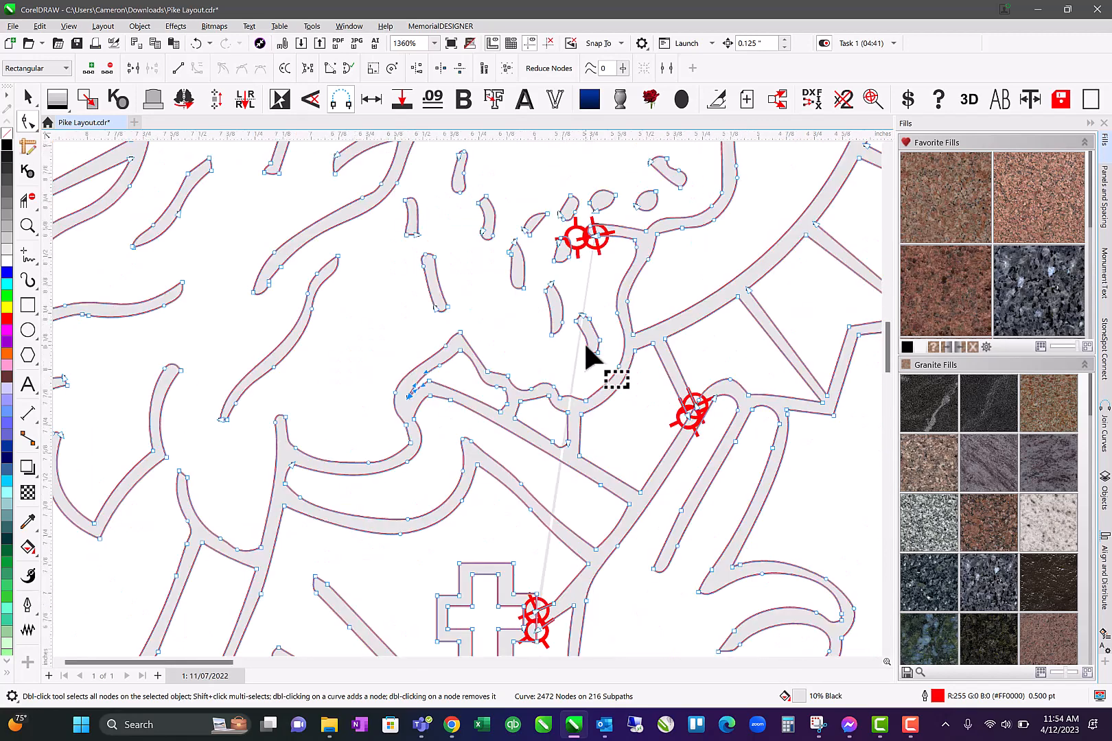
Join the two open end nodes at the tip of the short line by the bearded figure's mouth
{"action": "scroll", "coordinate": [594, 247], "scroll_direction": "up", "scroll_amount": 6}
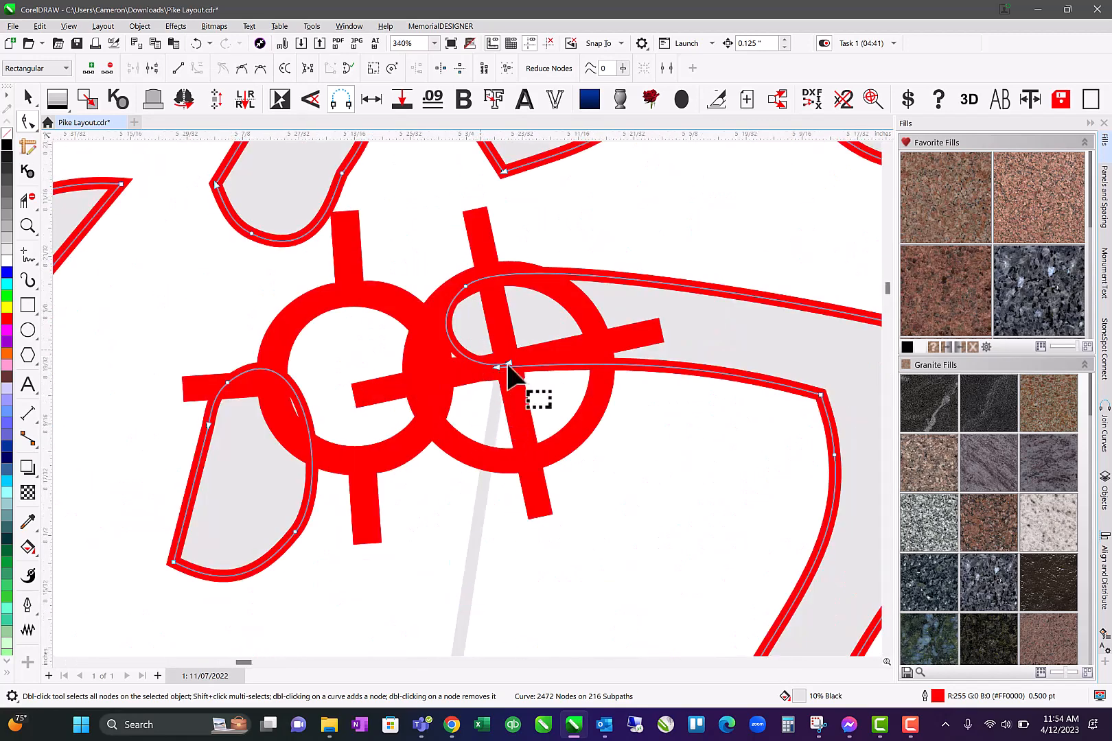
{"action": "left_click", "coordinate": [500, 368]}
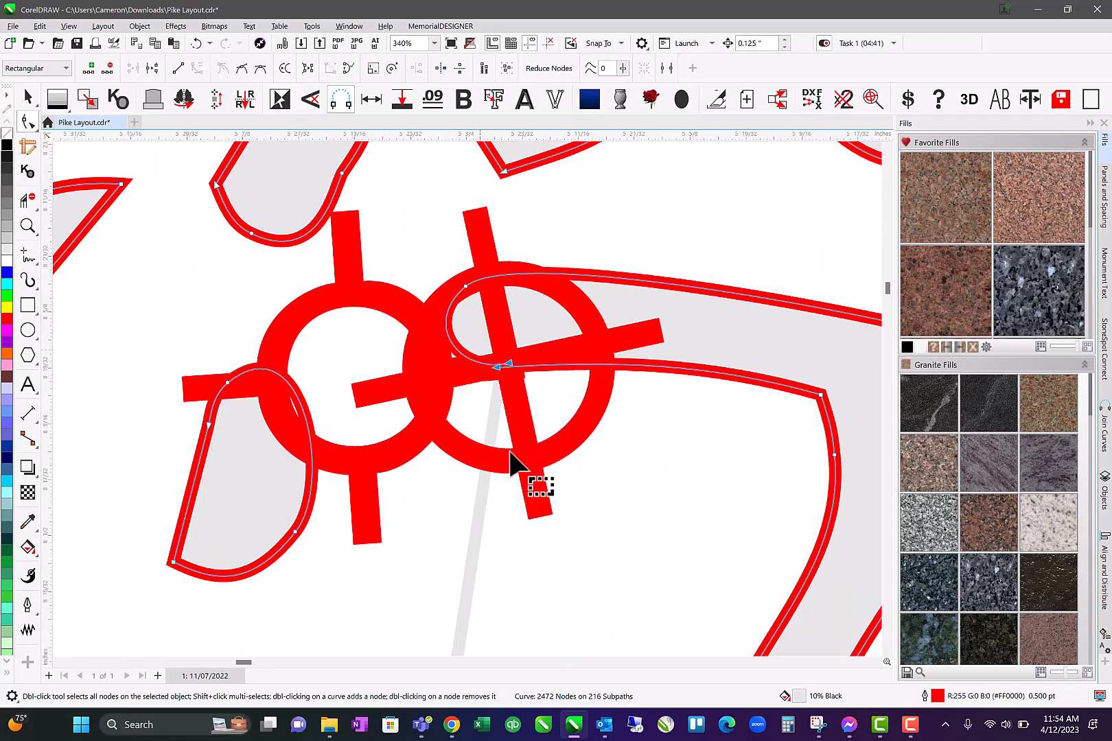
{"action": "scroll", "coordinate": [521, 474], "scroll_direction": "down", "scroll_amount": 6}
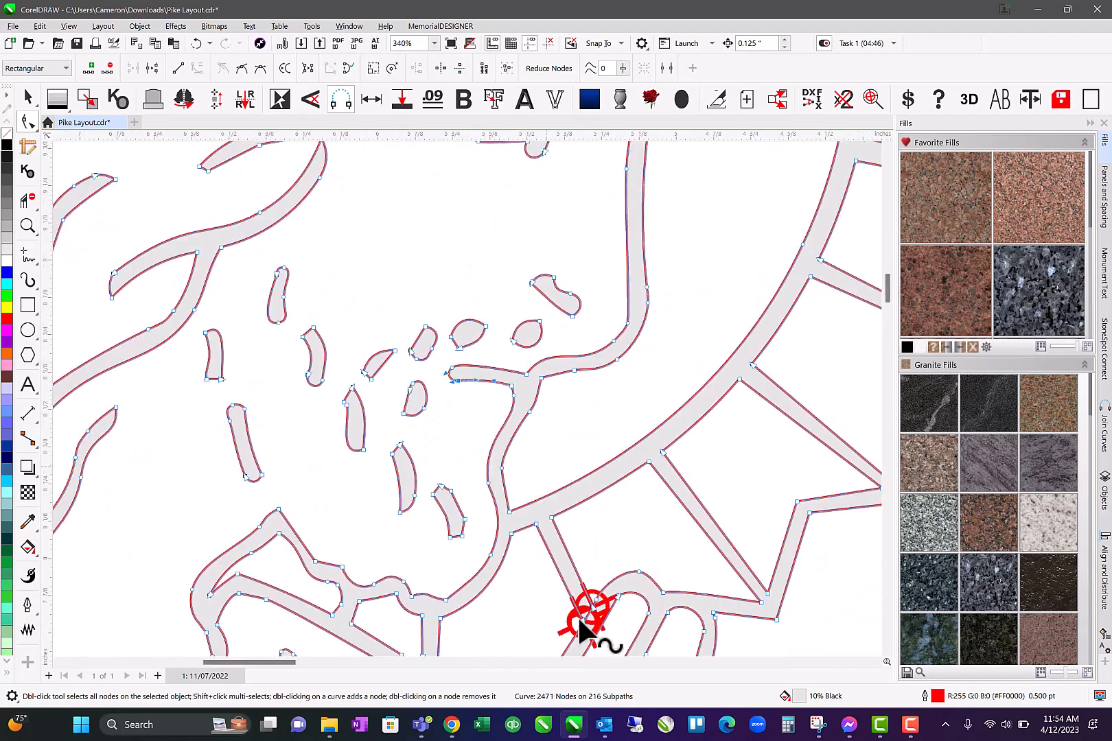
Join the two open end nodes where the halo's lower ray line meets the bearded figure's raised finger
{"action": "scroll", "coordinate": [586, 621], "scroll_direction": "up", "scroll_amount": 5}
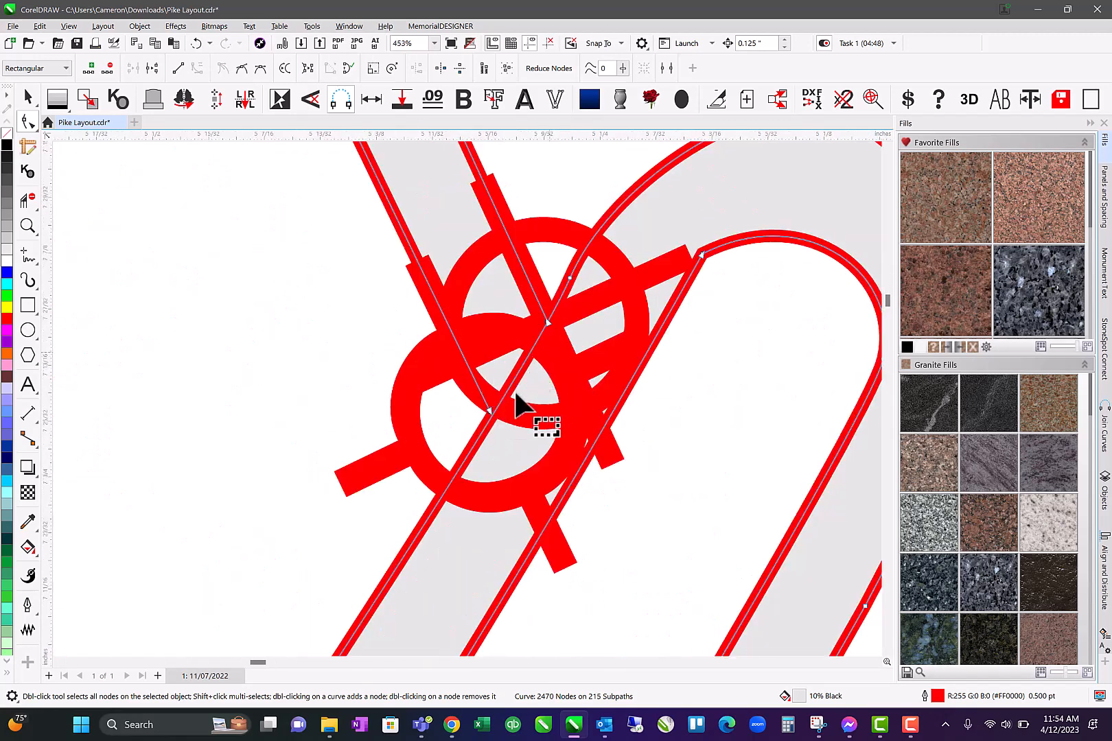
{"action": "left_click_drag", "start_coordinate": [568, 307], "coordinate": [451, 458]}
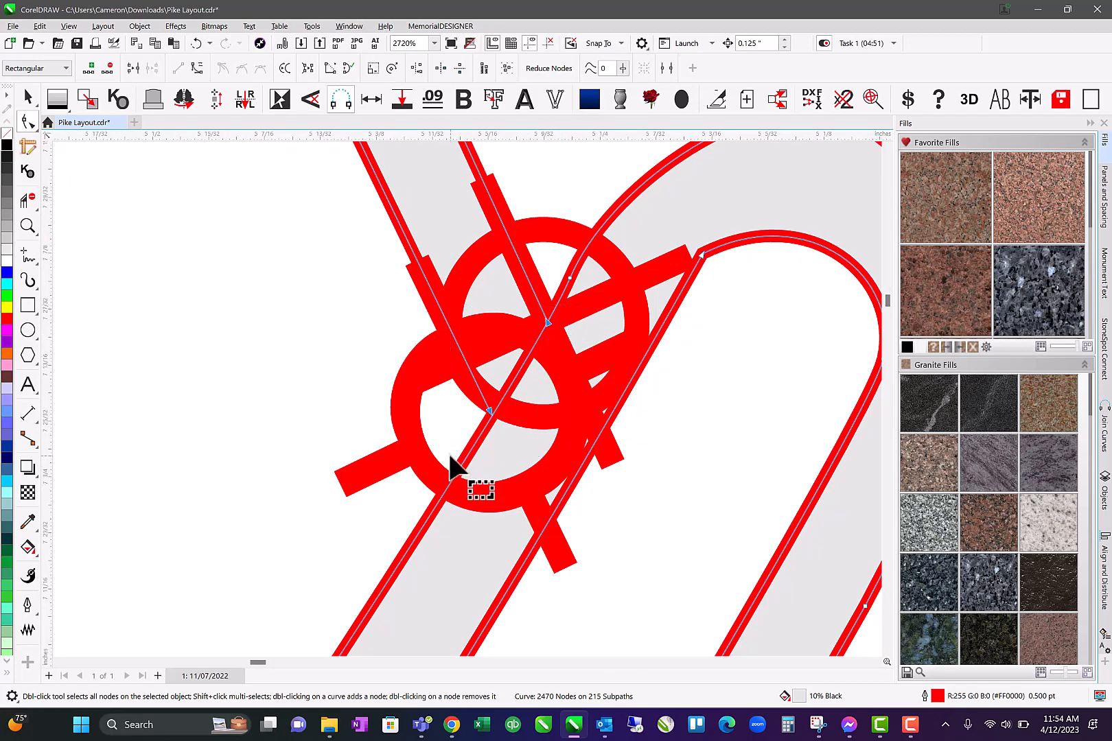
{"action": "key", "text": "Delete"}
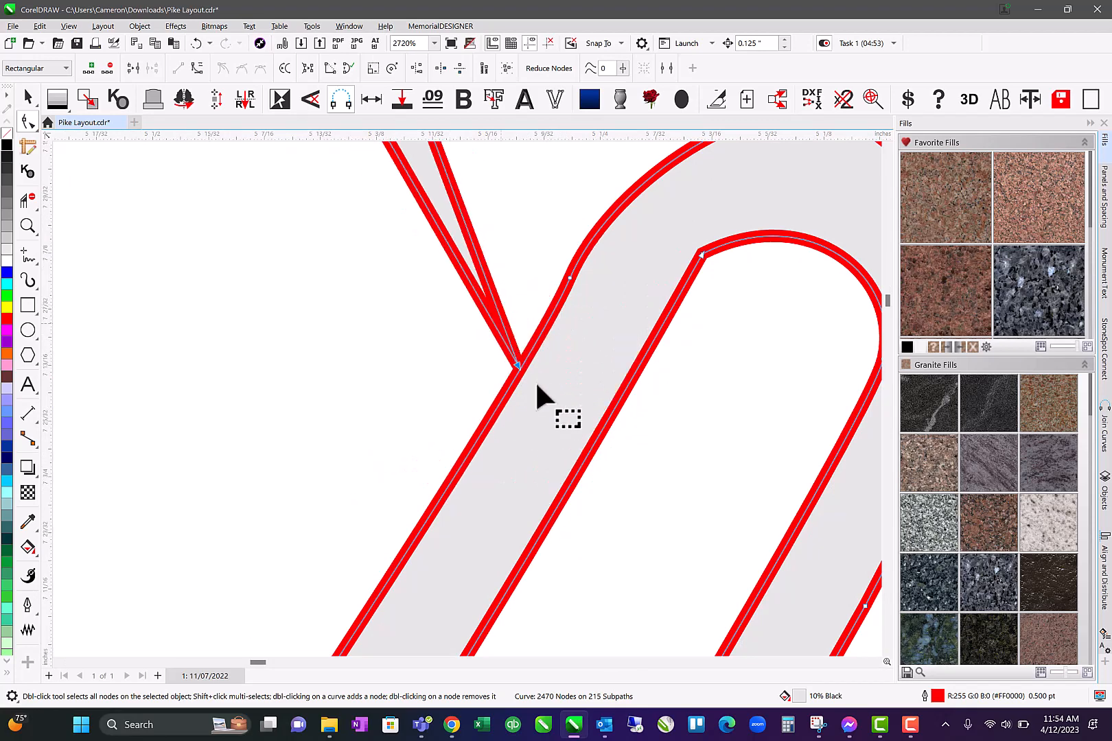
Undo the join at the halo ray's tip and extend both of its open ends across the raised finger's outline
{"action": "scroll", "coordinate": [516, 359], "scroll_direction": "down", "scroll_amount": 6}
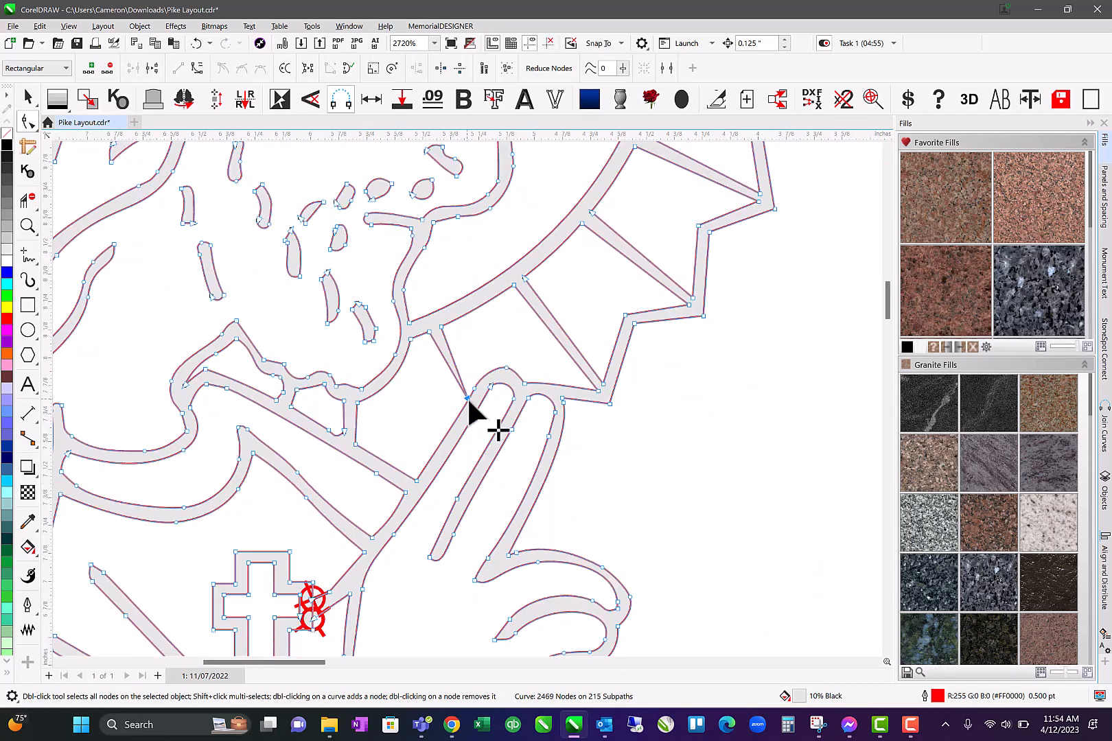
{"action": "scroll", "coordinate": [469, 407], "scroll_direction": "up", "scroll_amount": 4}
{"action": "double_click", "coordinate": [442, 393]}
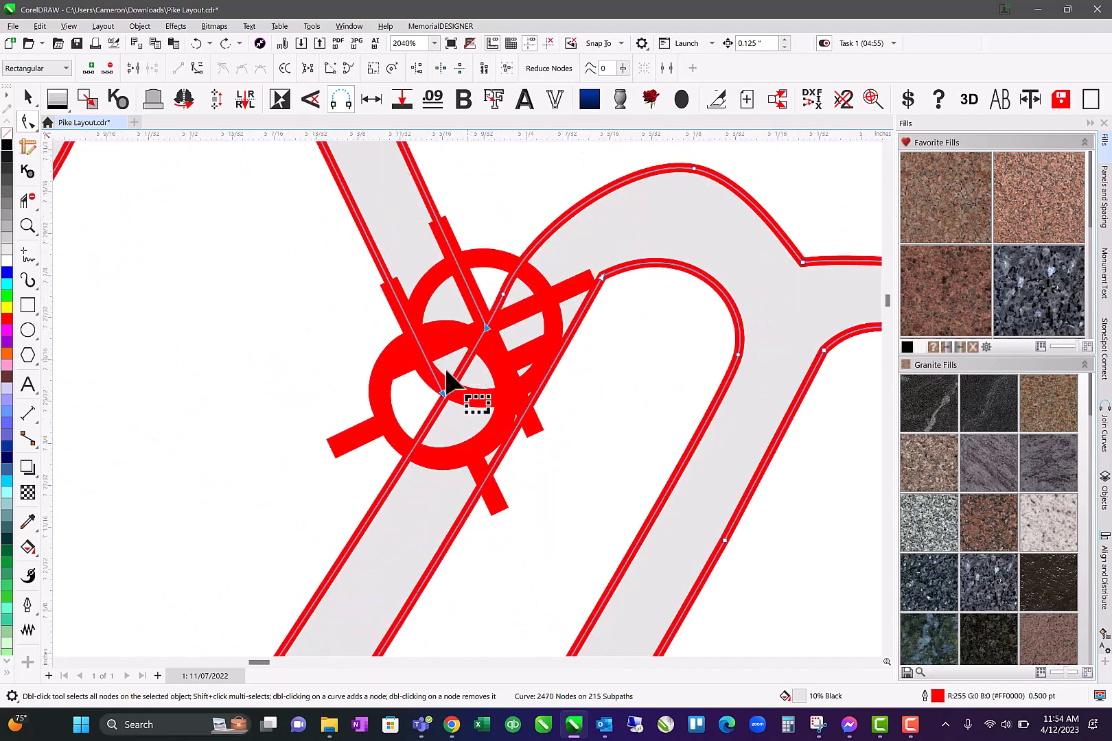
{"action": "left_click_drag", "start_coordinate": [442, 393], "coordinate": [451, 410]}
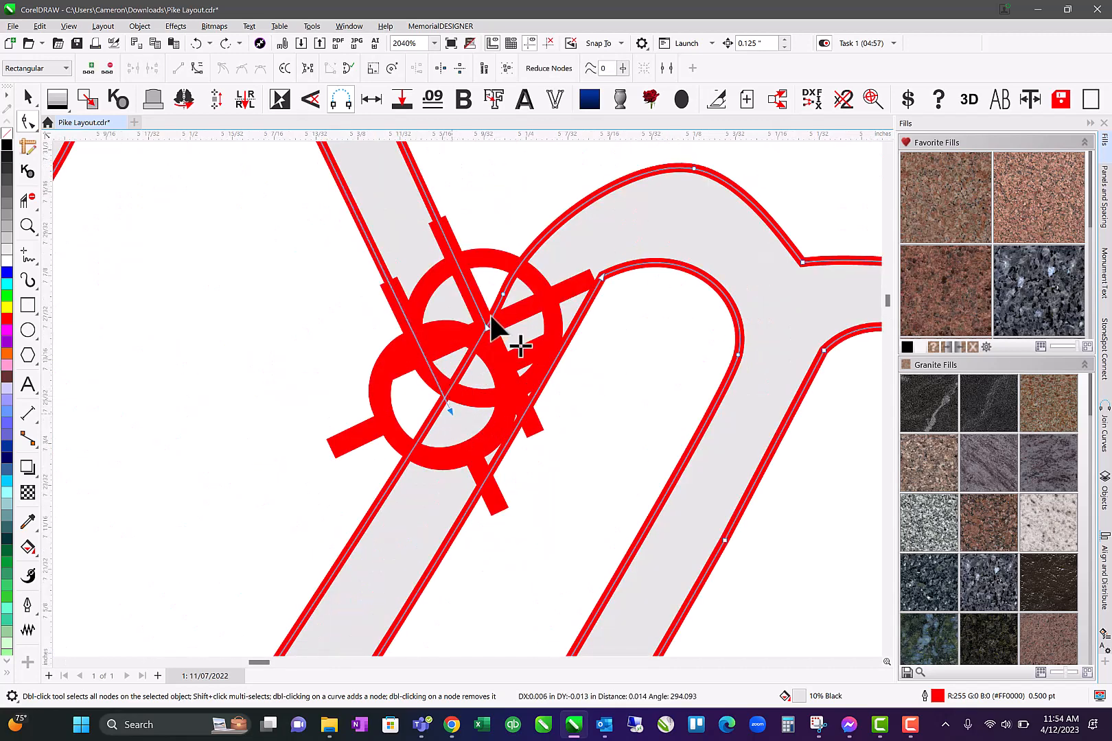
{"action": "left_click_drag", "start_coordinate": [487, 327], "coordinate": [495, 349]}
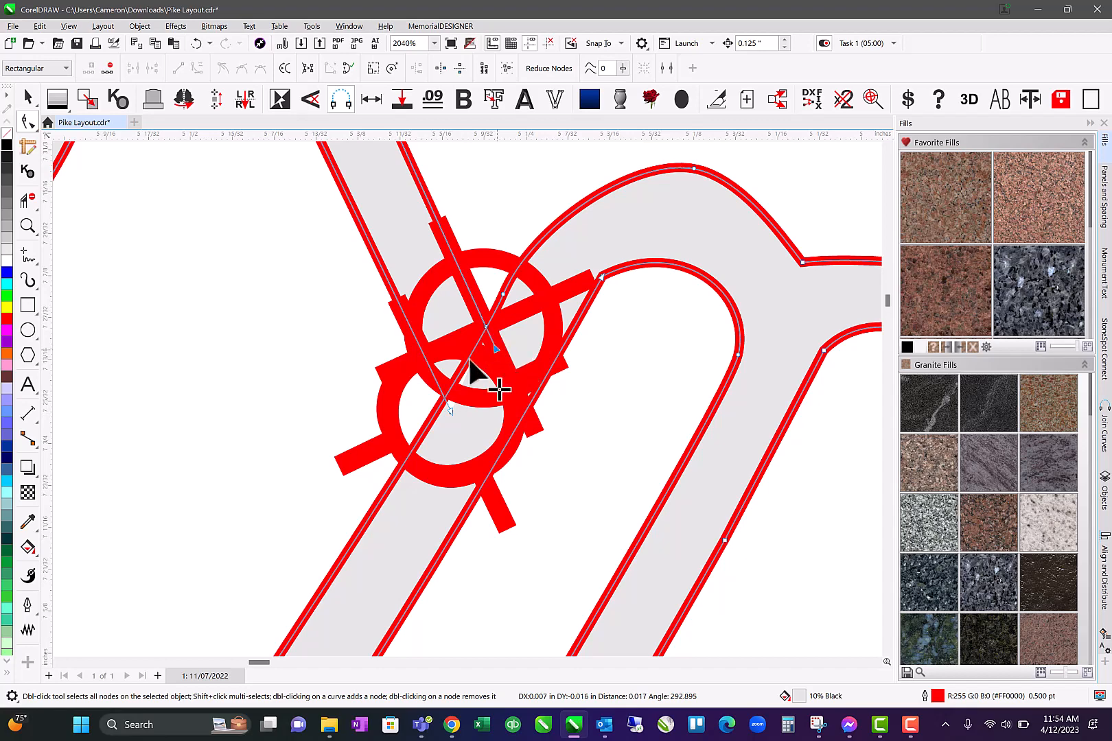
Trim the overlapping segments where the ray crosses the finger's outline with Virtual Segment Delete and join the open corners
{"action": "key", "text": "shift+F9"}
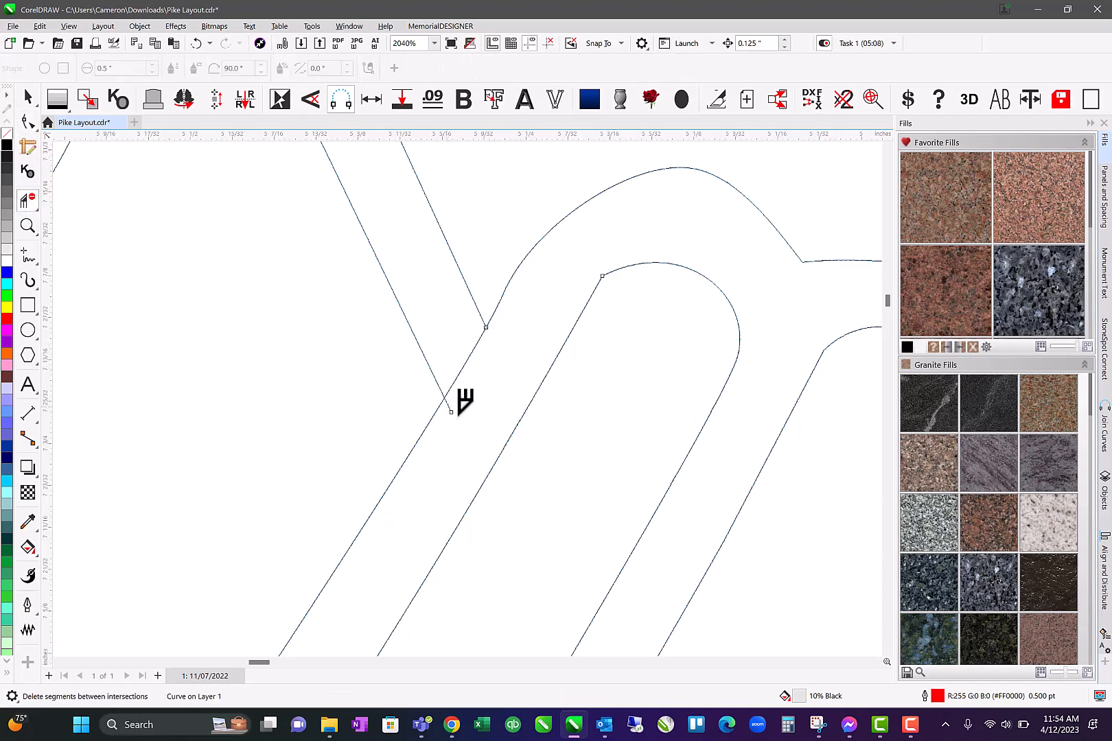
{"action": "left_click_drag", "start_coordinate": [477, 376], "coordinate": [482, 377]}
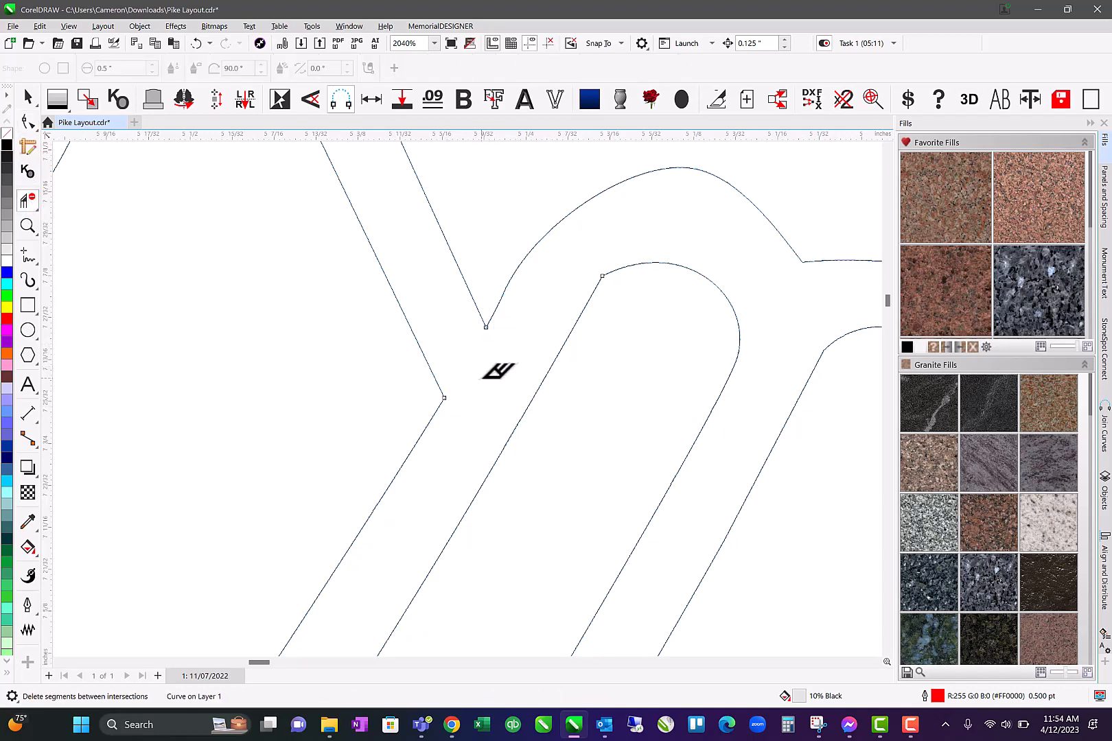
{"action": "left_click_drag", "start_coordinate": [526, 289], "coordinate": [405, 439]}
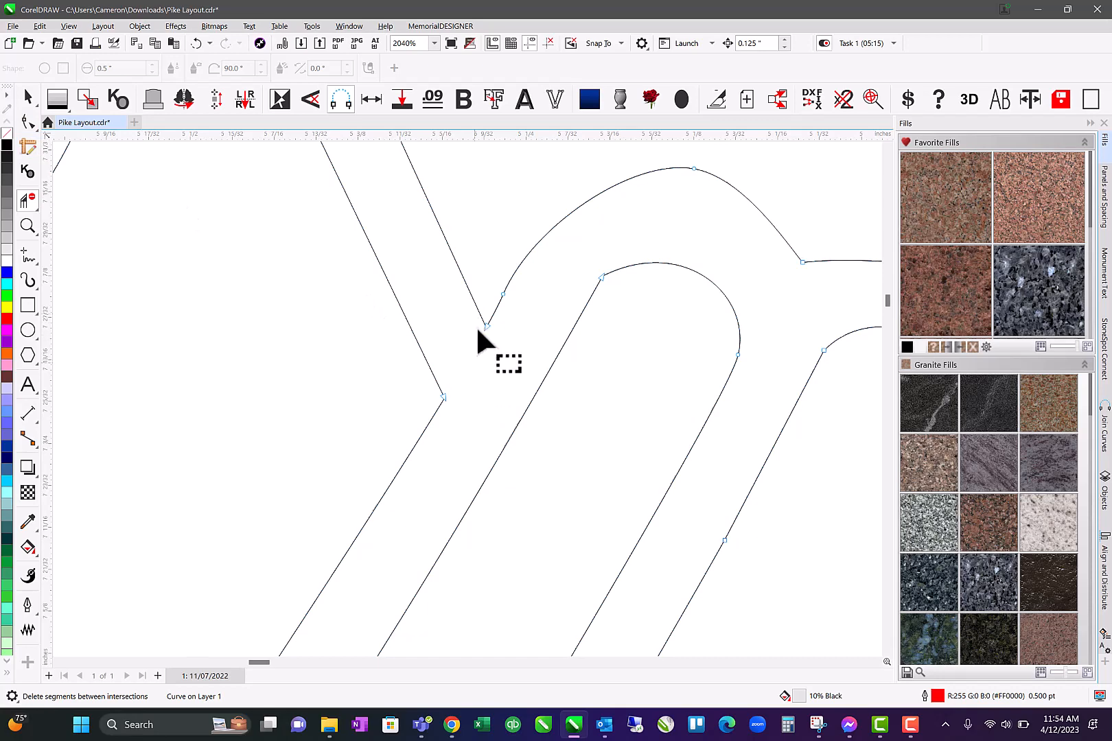
Extend the two open line ends beside the small cross on the bearded figure's chest past the cross's outline
{"action": "key", "text": "F10"}
{"action": "scroll", "coordinate": [448, 405], "scroll_direction": "down", "scroll_amount": 6}
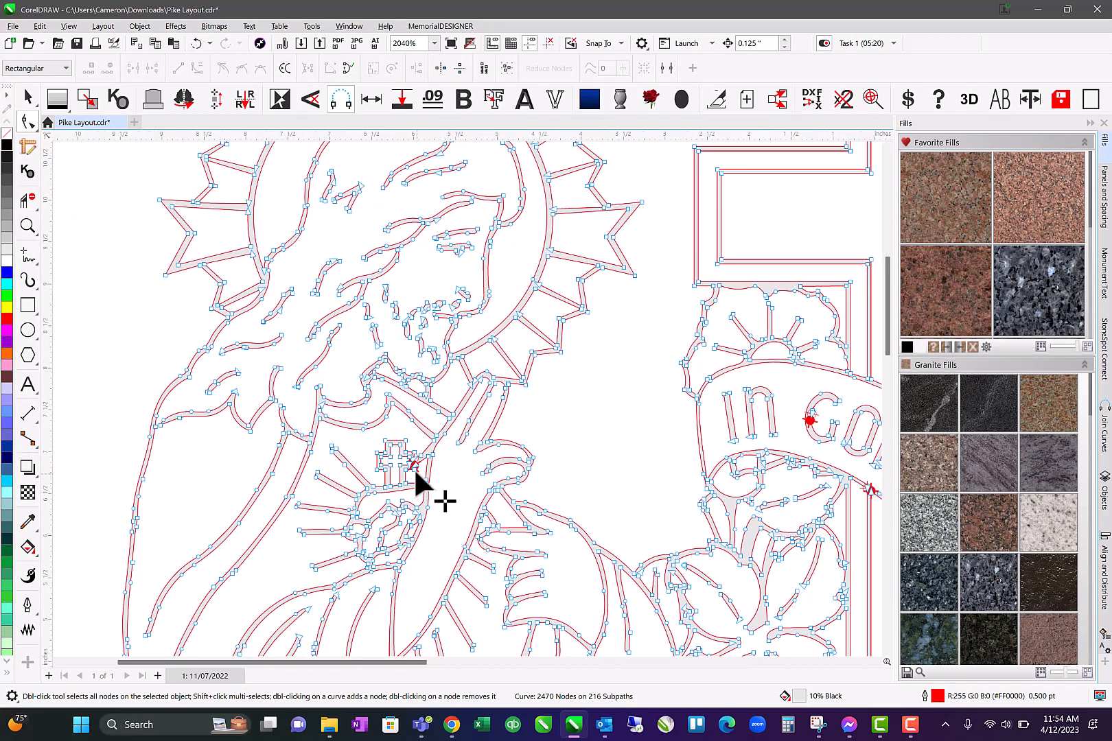
{"action": "scroll", "coordinate": [415, 478], "scroll_direction": "up", "scroll_amount": 5}
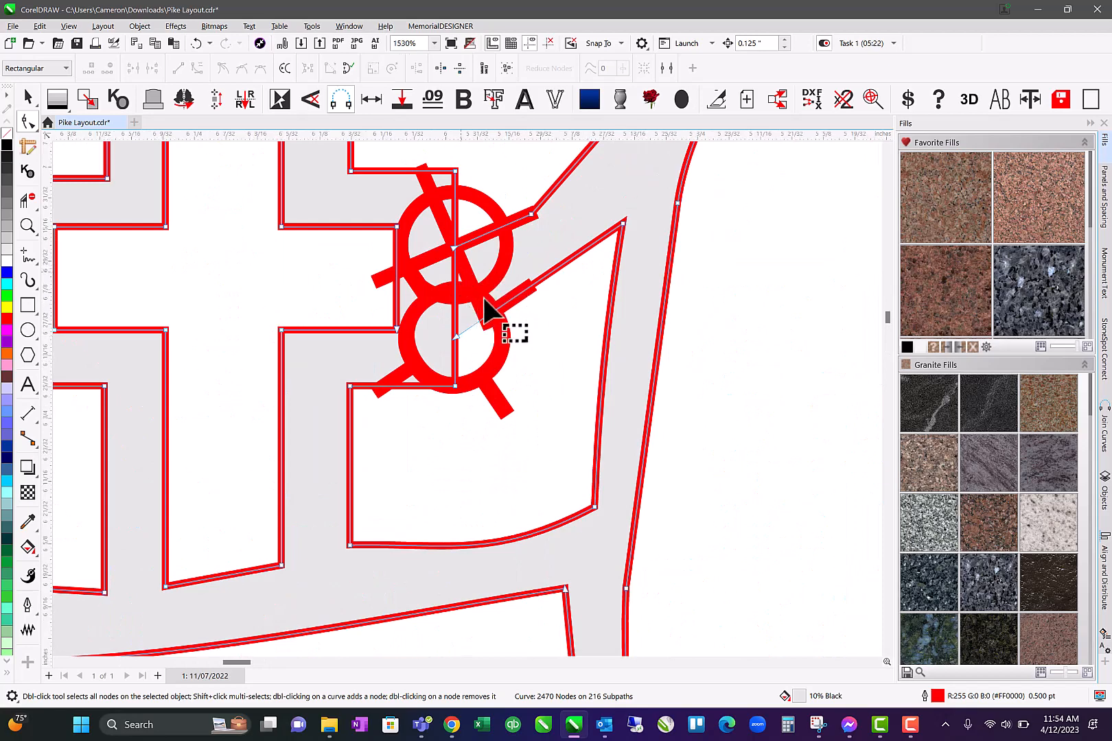
{"action": "left_click_drag", "start_coordinate": [456, 334], "coordinate": [420, 276]}
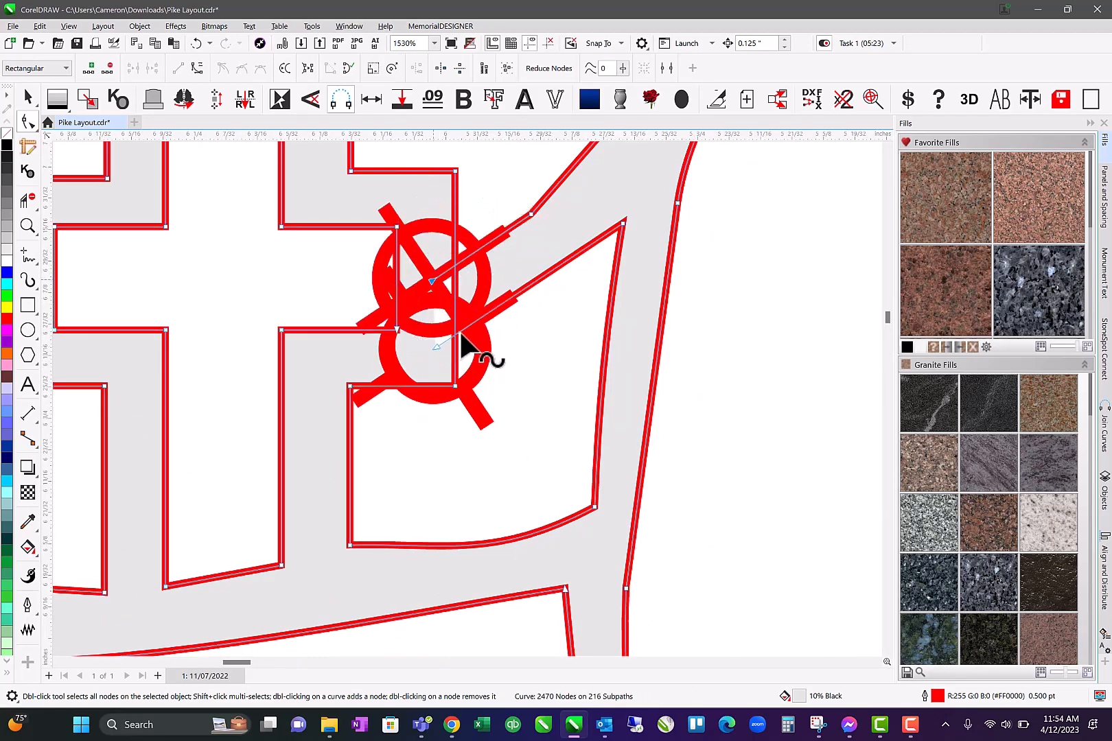
Delete the line stubs and the outline segment between them at the small cross, and join the open corners
{"action": "left_click", "coordinate": [27, 201]}
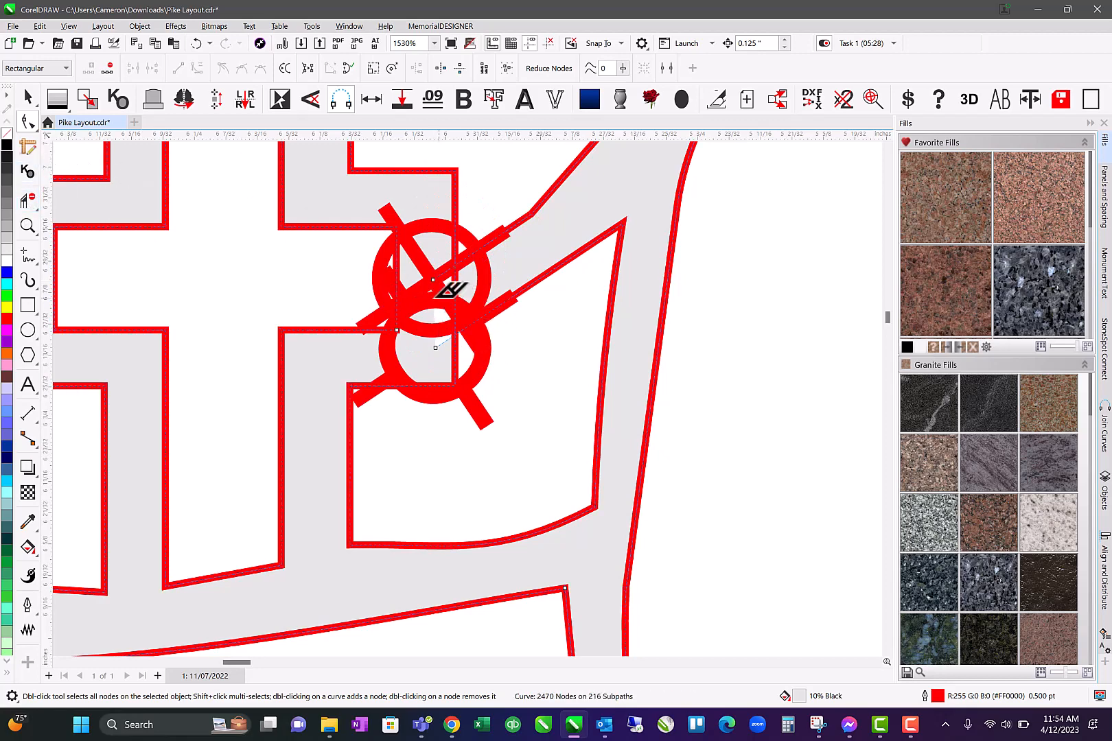
{"action": "left_click", "coordinate": [441, 280]}
{"action": "left_click", "coordinate": [458, 299]}
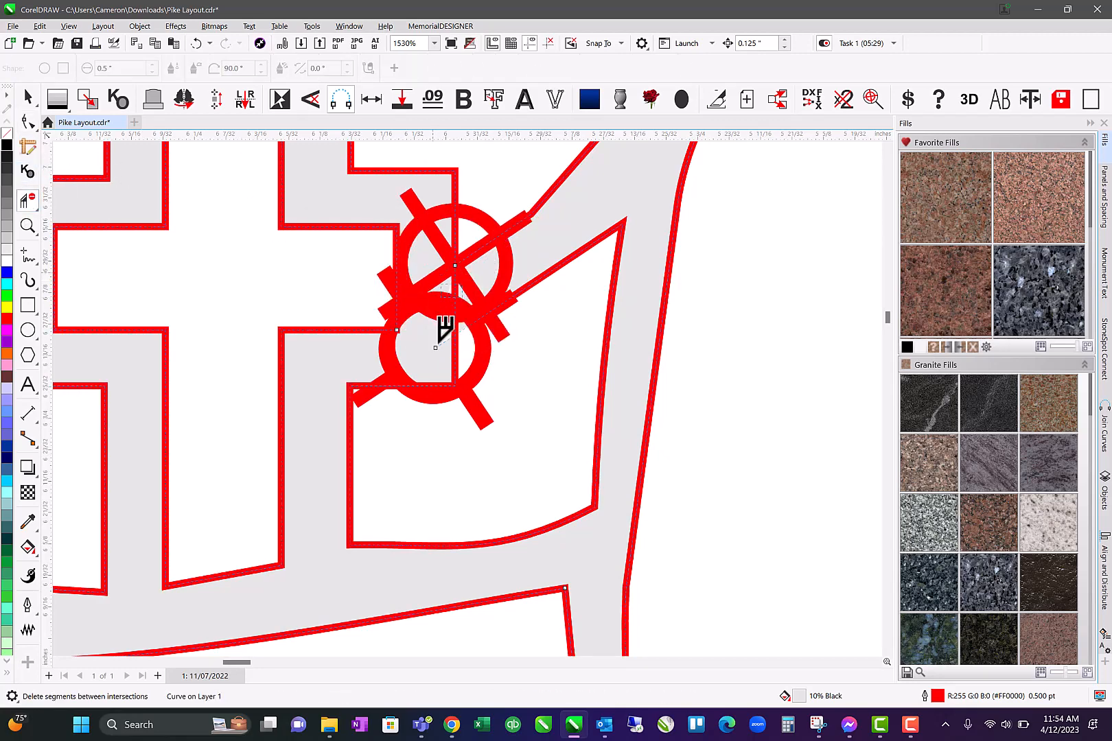
{"action": "left_click", "coordinate": [442, 345]}
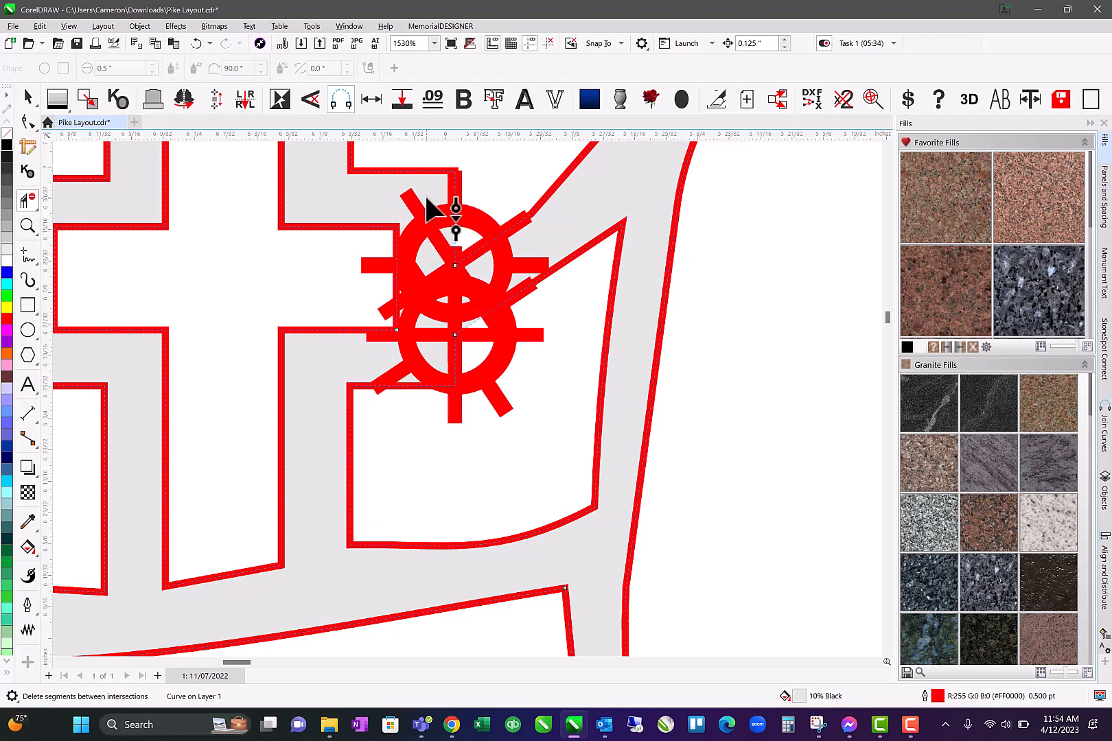
{"action": "left_click_drag", "start_coordinate": [426, 198], "coordinate": [491, 377]}
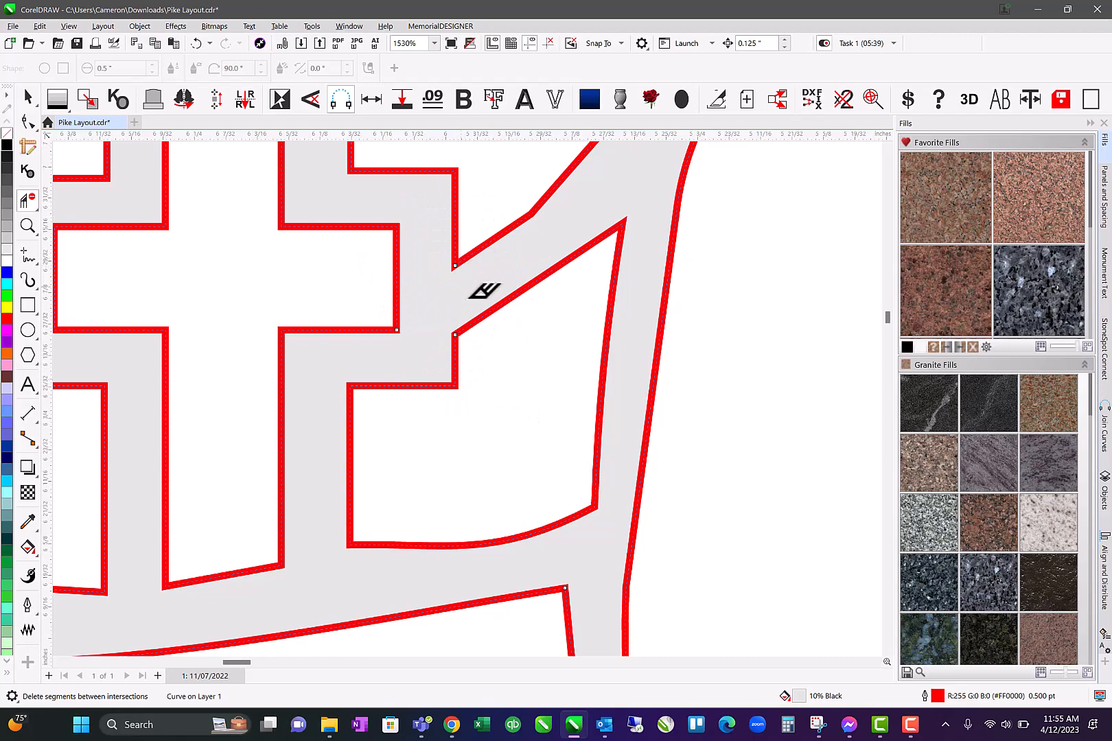
Join the open end nodes on the inner curve of the letter G in GODS on the banner
{"action": "scroll", "coordinate": [519, 352], "scroll_direction": "down", "scroll_amount": 2}
{"action": "scroll", "coordinate": [518, 351], "scroll_direction": "down", "scroll_amount": 4}
{"action": "scroll", "coordinate": [490, 383], "scroll_direction": "down", "scroll_amount": 3}
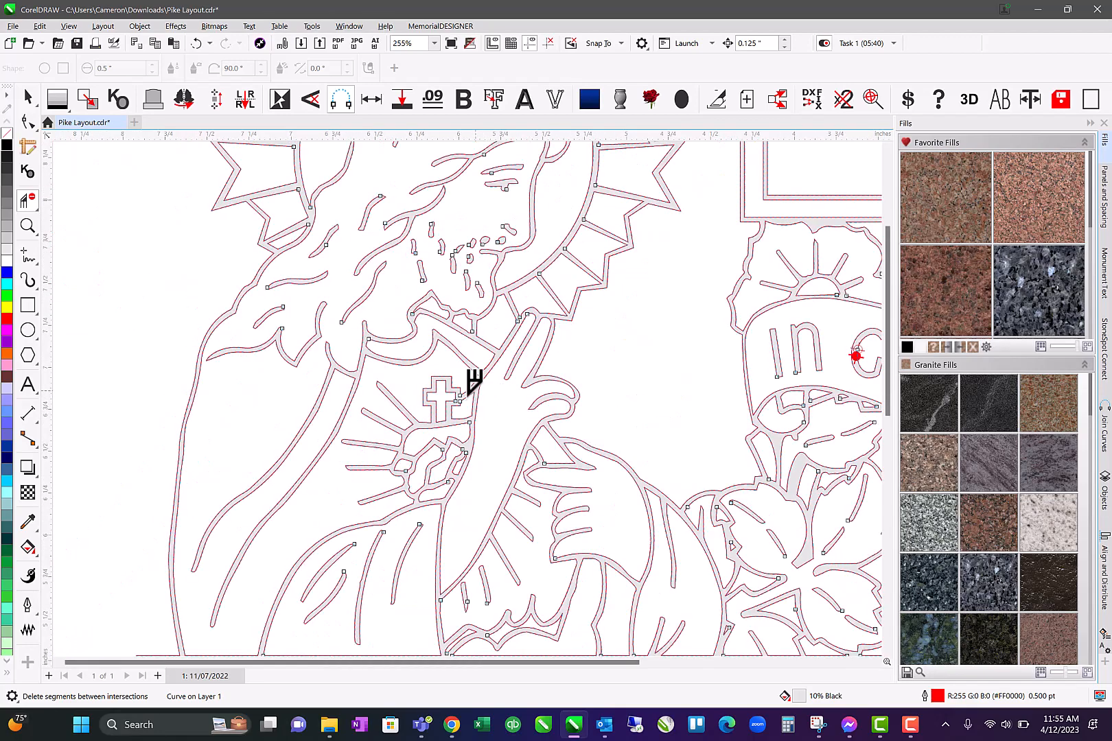
{"action": "scroll", "coordinate": [683, 371], "scroll_direction": "up", "scroll_amount": 8}
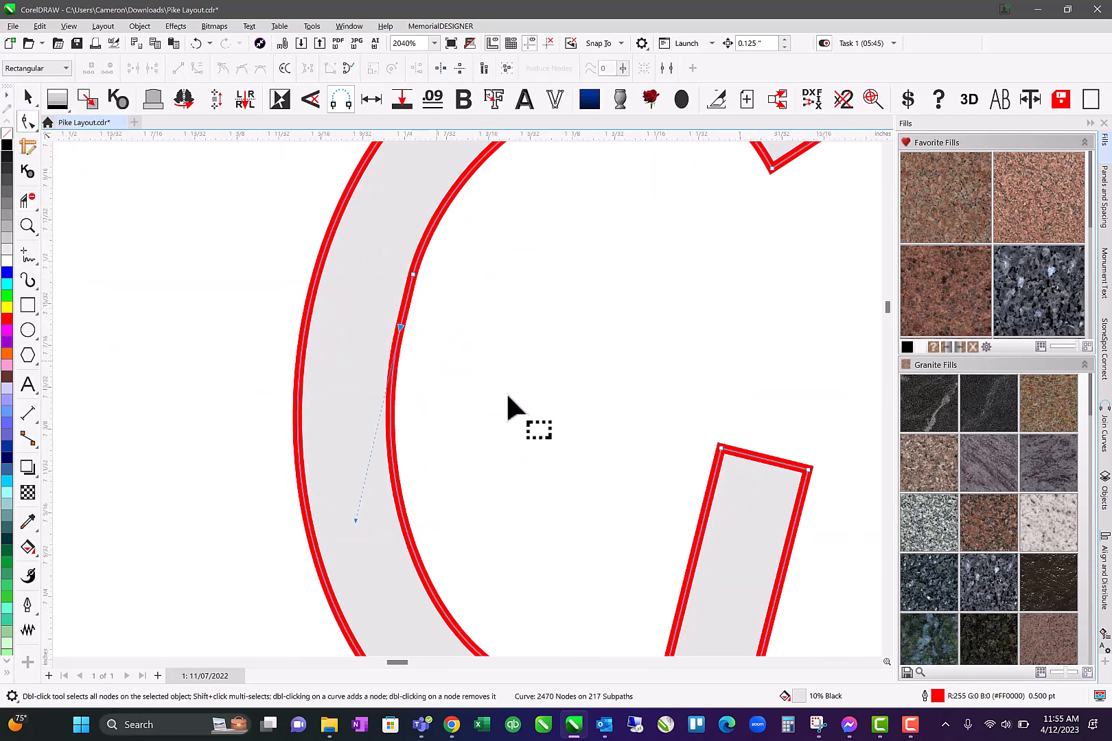
Join the open end nodes at the upper curve, lower tip and lower inner curve of the letter S in GODS
{"action": "scroll", "coordinate": [549, 405], "scroll_direction": "down", "scroll_amount": 4}
{"action": "scroll", "coordinate": [621, 467], "scroll_direction": "up", "scroll_amount": 5}
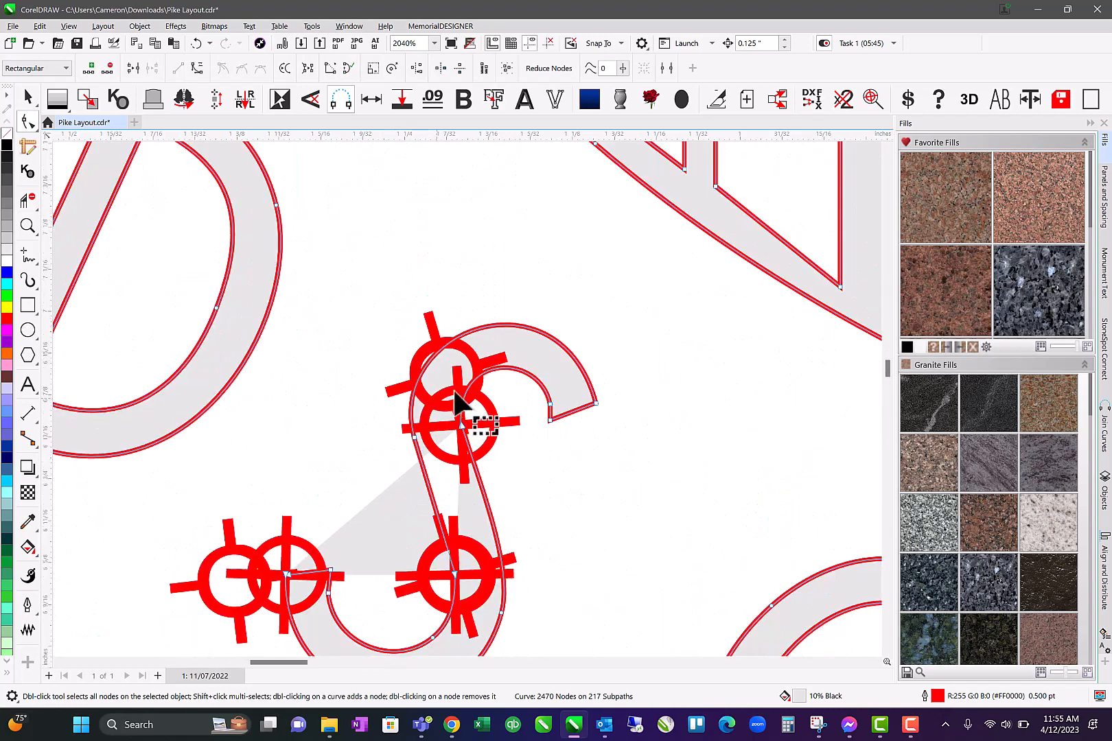
{"action": "left_click_drag", "start_coordinate": [447, 416], "coordinate": [480, 438]}
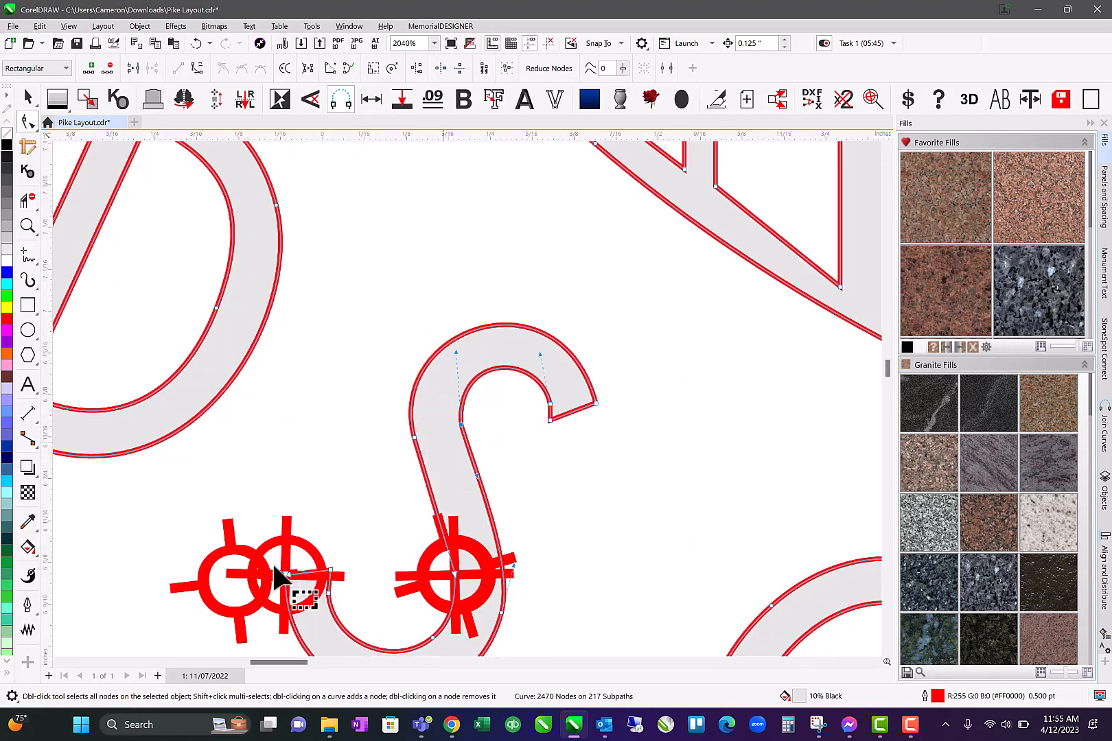
{"action": "left_click_drag", "start_coordinate": [274, 559], "coordinate": [315, 593]}
{"action": "key", "text": "Delete"}
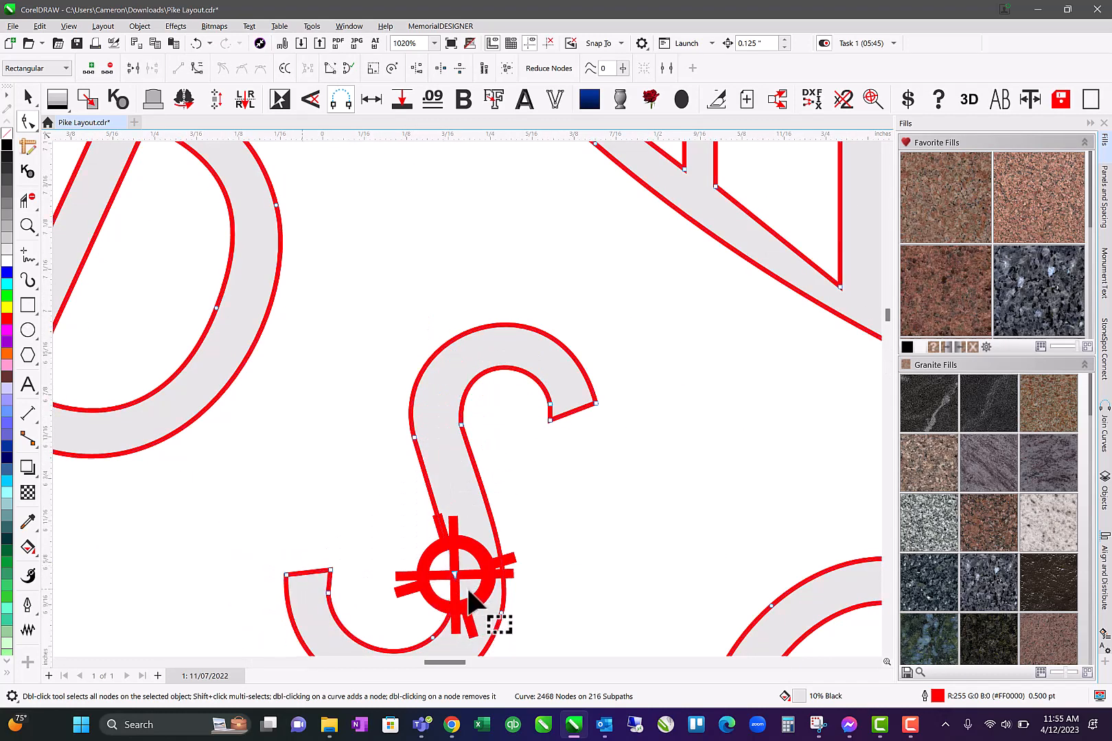
Join the open end nodes at the pointed leaf tip above the banner and at the inner corner of the R in CARE
{"action": "scroll", "coordinate": [522, 411], "scroll_direction": "down", "scroll_amount": 5}
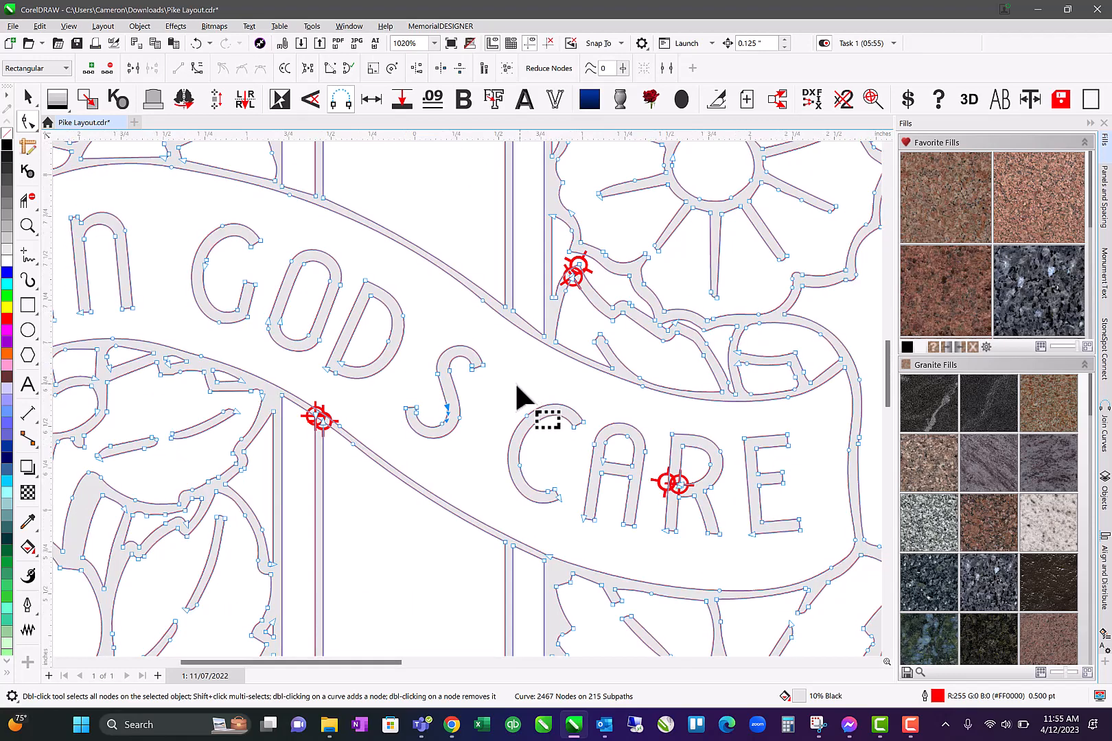
{"action": "scroll", "coordinate": [573, 280], "scroll_direction": "up", "scroll_amount": 3}
{"action": "left_click_drag", "start_coordinate": [507, 370], "coordinate": [546, 409]}
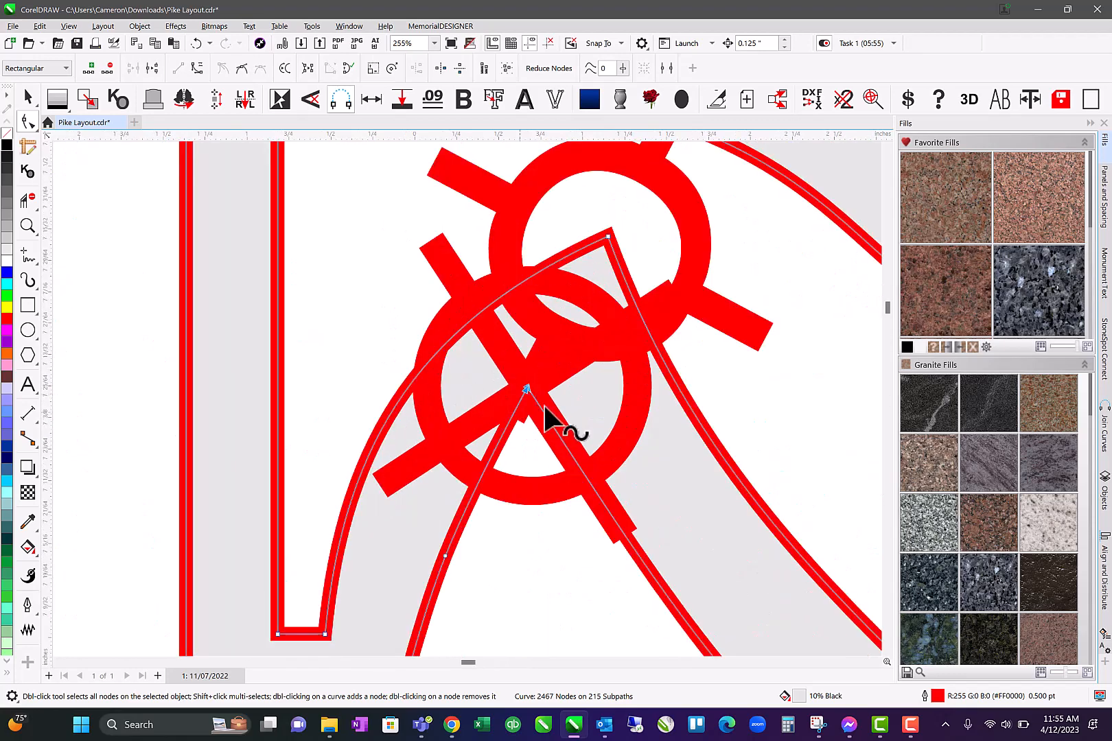
{"action": "key", "text": "ctrl+j"}
{"action": "scroll", "coordinate": [533, 442], "scroll_direction": "down", "scroll_amount": 5}
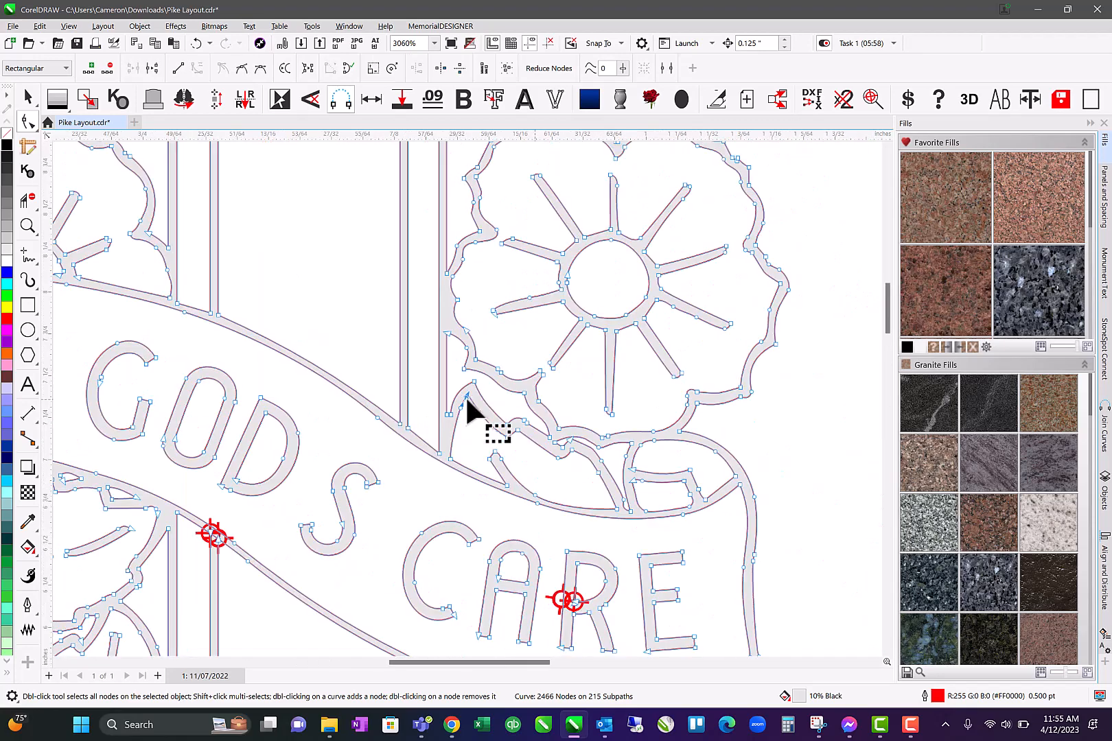
{"action": "scroll", "coordinate": [570, 607], "scroll_direction": "up", "scroll_amount": 4}
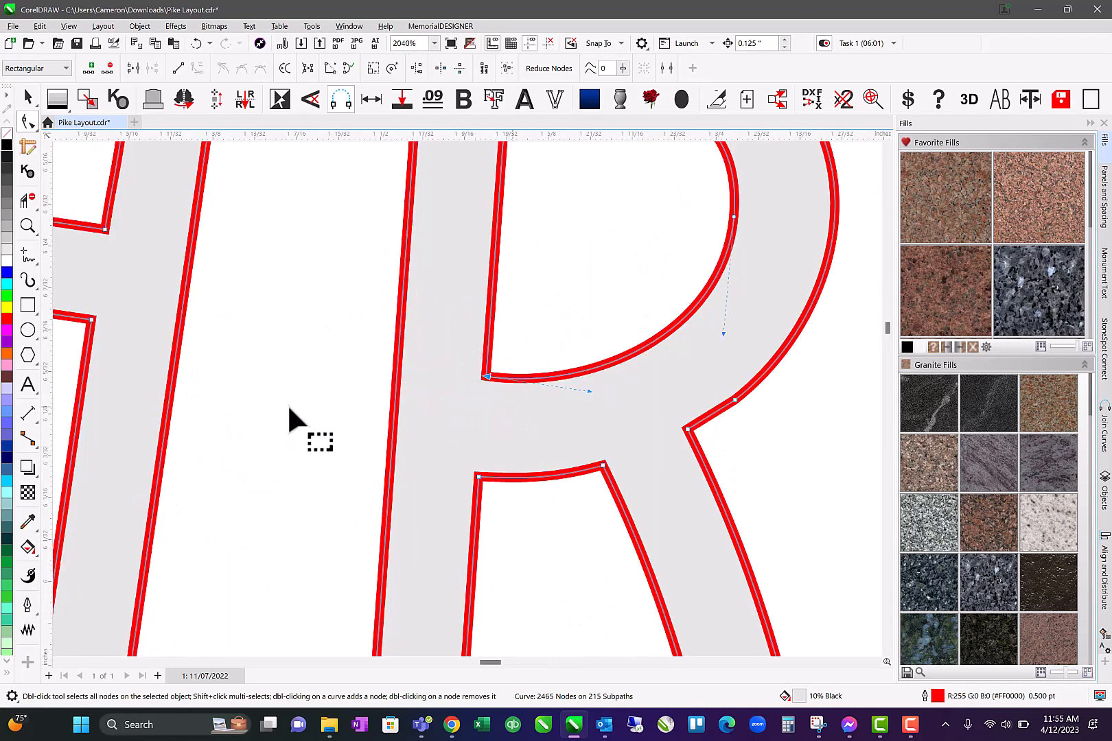
Trim the segment between the vertical bar's two open ends at the banner's lower edge and join both corners
{"action": "scroll", "coordinate": [384, 433], "scroll_direction": "down", "scroll_amount": 2}
{"action": "scroll", "coordinate": [323, 405], "scroll_direction": "down", "scroll_amount": 2}
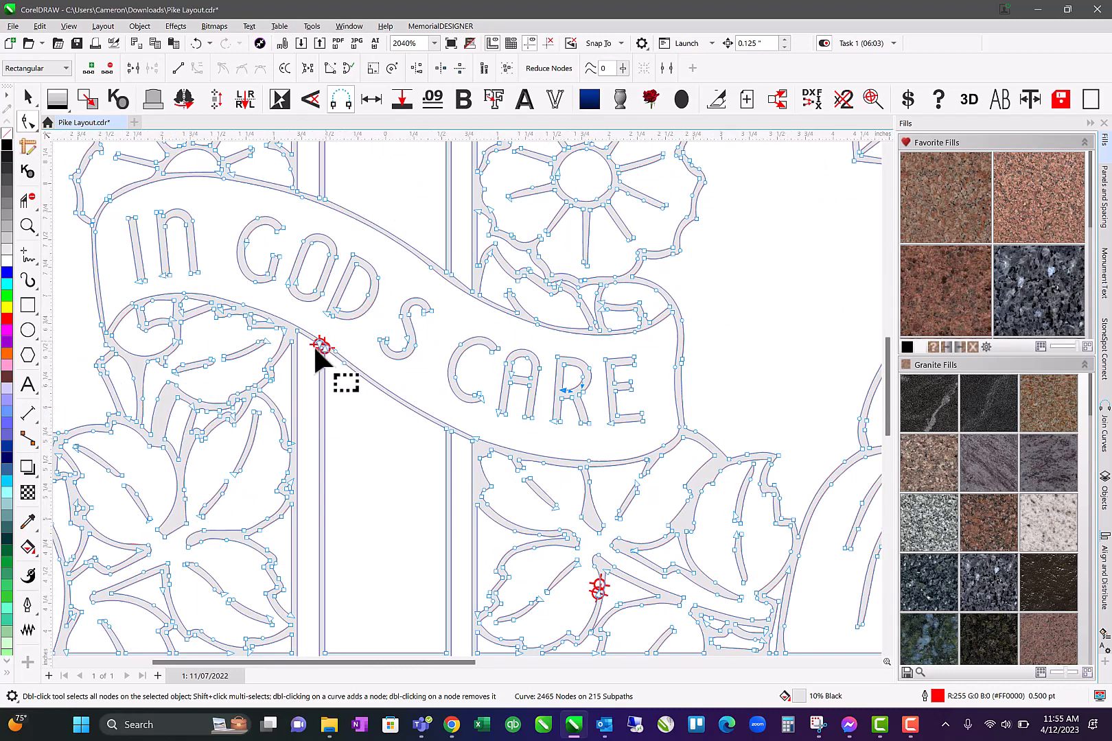
{"action": "scroll", "coordinate": [317, 354], "scroll_direction": "up", "scroll_amount": 4}
{"action": "scroll", "coordinate": [508, 374], "scroll_direction": "up", "scroll_amount": 1}
{"action": "scroll", "coordinate": [549, 398], "scroll_direction": "up", "scroll_amount": 1}
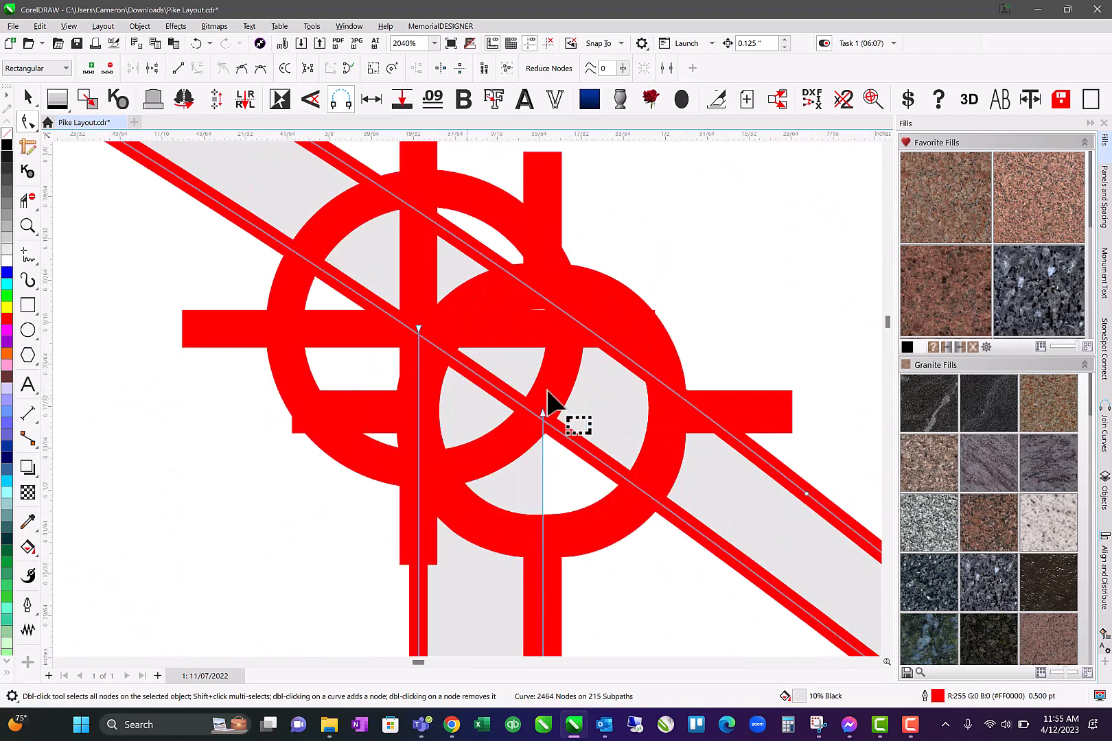
{"action": "left_click", "coordinate": [419, 330]}
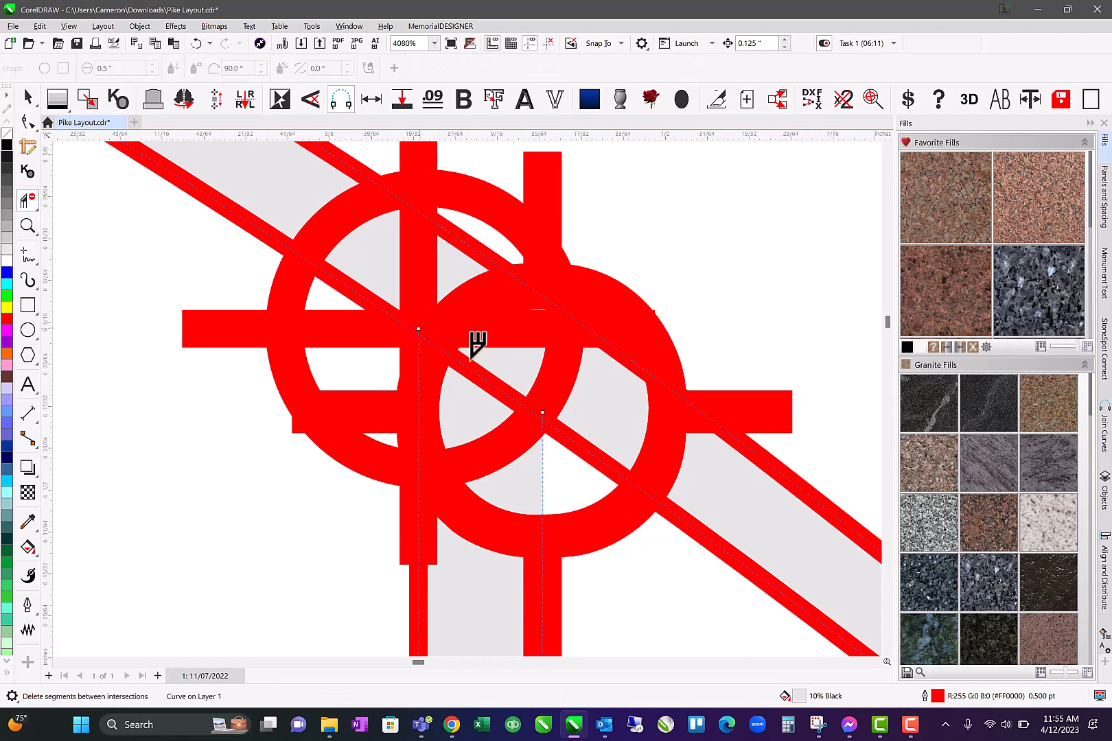
{"action": "left_click", "coordinate": [543, 414]}
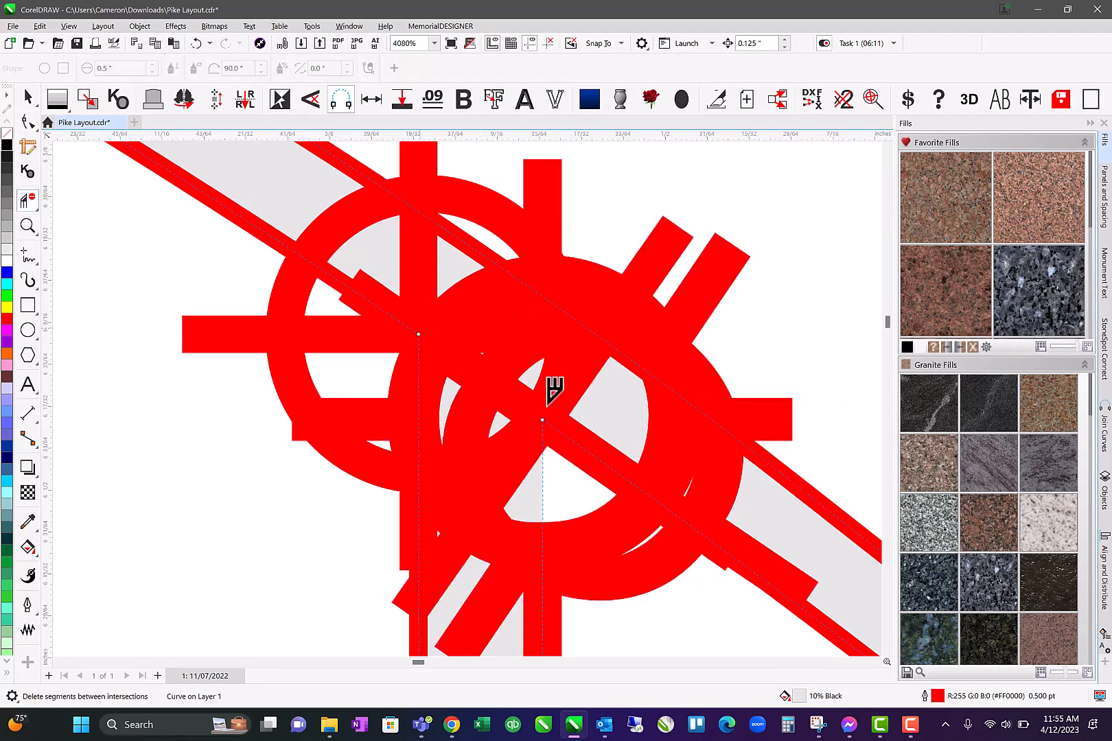
{"action": "mouse_move", "coordinate": [355, 265]}
{"action": "left_mouse_down"}
{"action": "mouse_move", "coordinate": [560, 489]}
{"action": "mouse_move", "coordinate": [582, 487]}
{"action": "left_mouse_up"}
Join the two open end nodes on the curved leaf vein below the word CARE
{"action": "scroll", "coordinate": [582, 487], "scroll_direction": "down", "scroll_amount": 3}
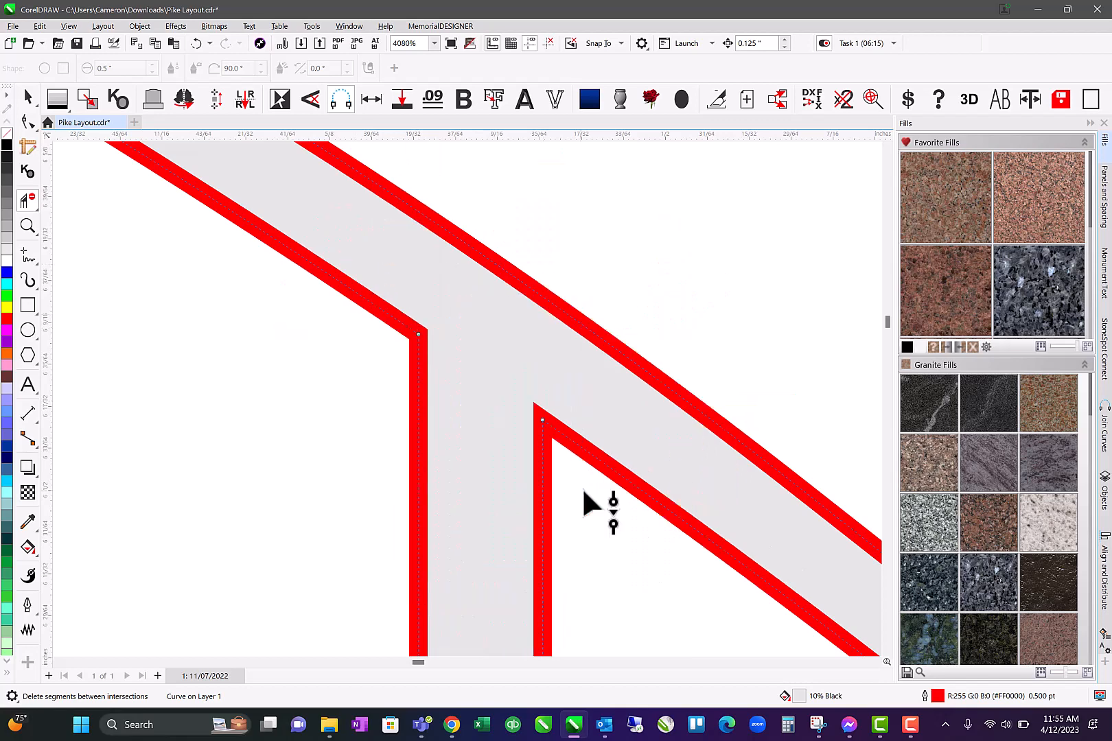
{"action": "scroll", "coordinate": [539, 422], "scroll_direction": "down", "scroll_amount": 4}
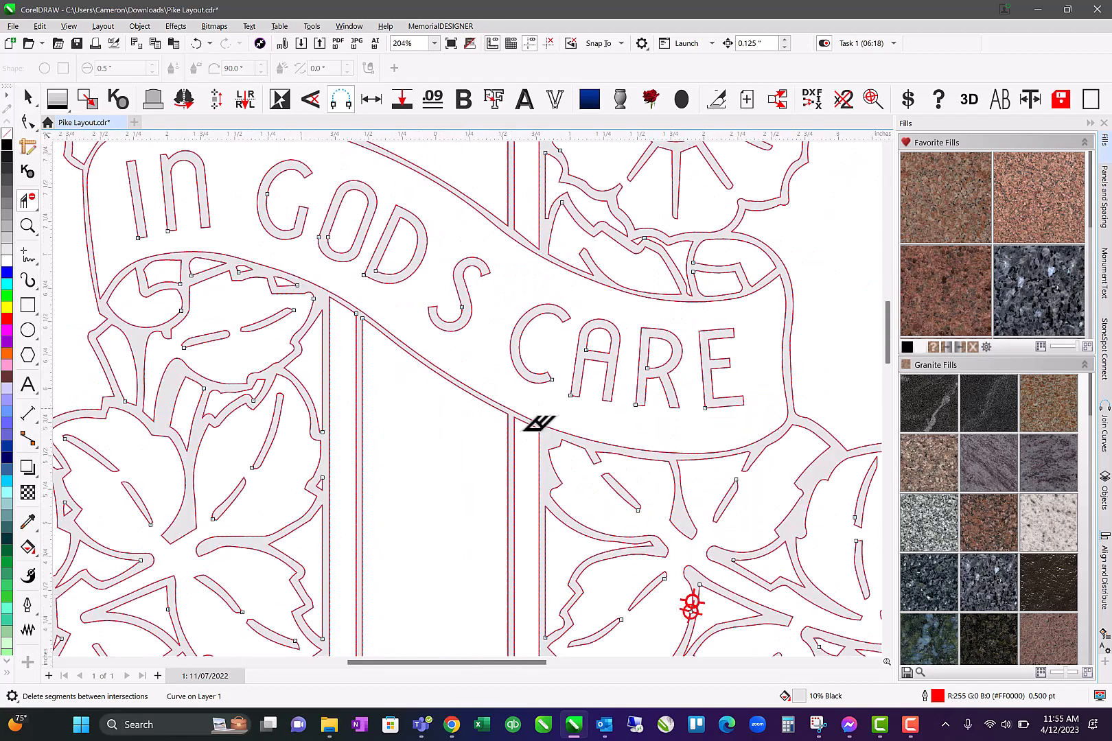
{"action": "scroll", "coordinate": [483, 390], "scroll_direction": "up", "scroll_amount": 2}
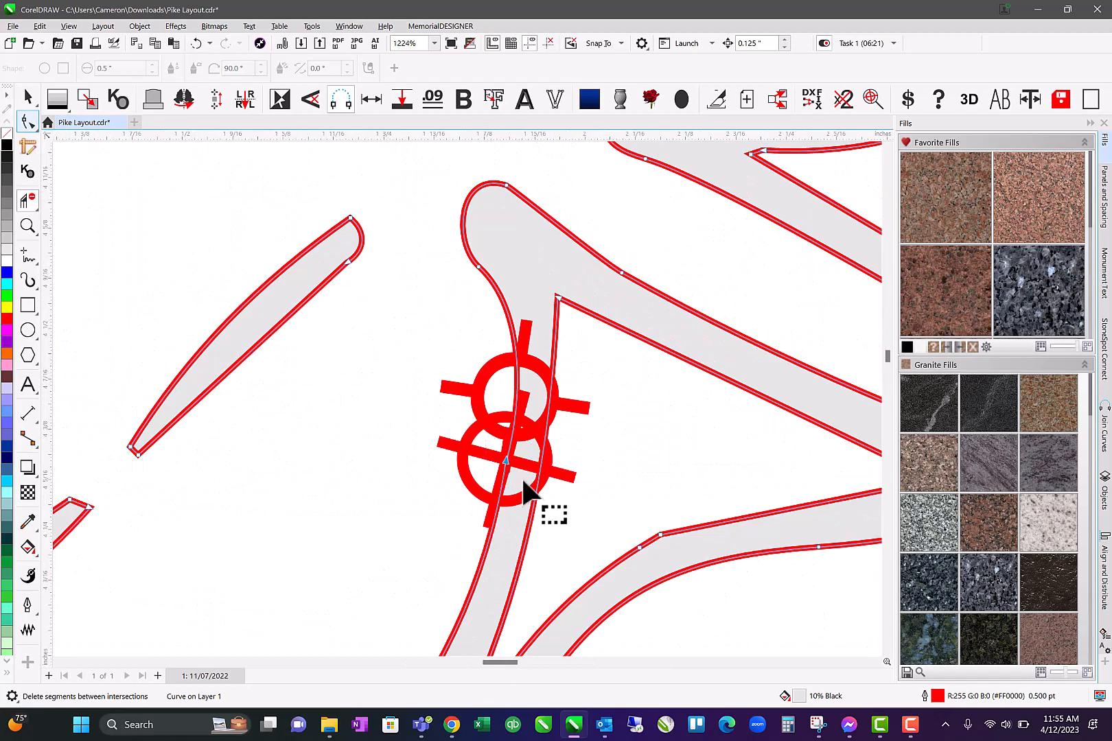
{"action": "key", "text": "F10"}
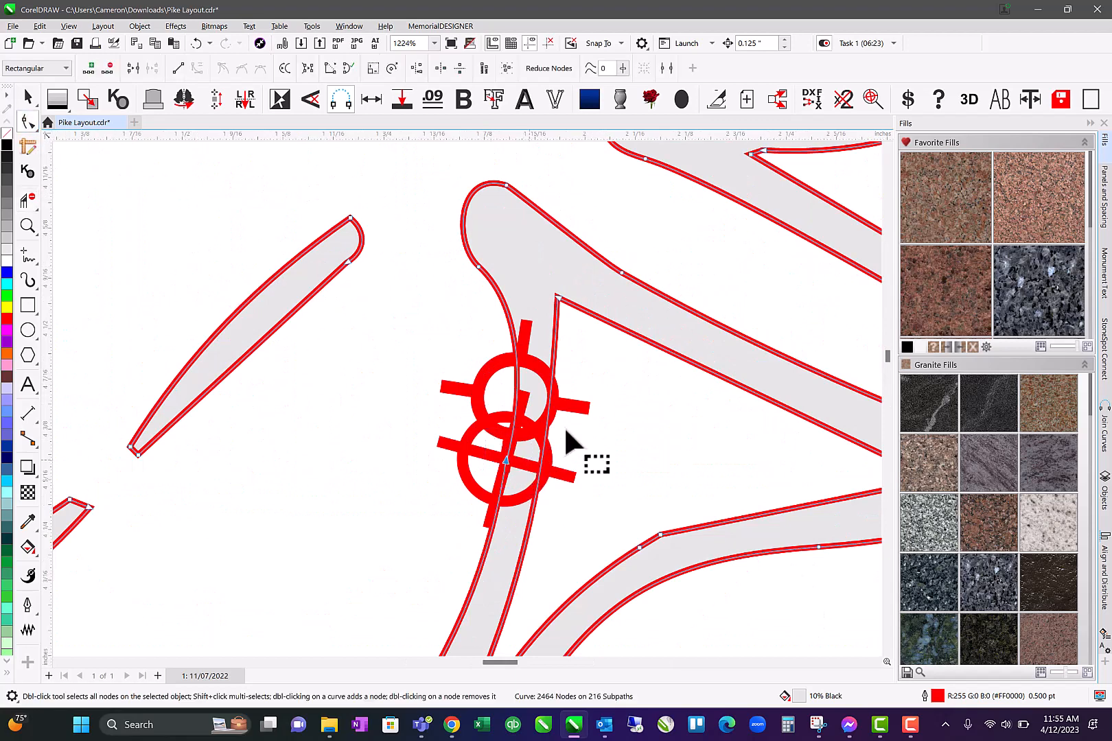
{"action": "left_click", "coordinate": [506, 462]}
{"action": "mouse_move", "coordinate": [506, 462]}
{"action": "left_mouse_down"}
{"action": "mouse_move", "coordinate": [541, 499]}
{"action": "mouse_move", "coordinate": [506, 464]}
{"action": "left_mouse_up"}
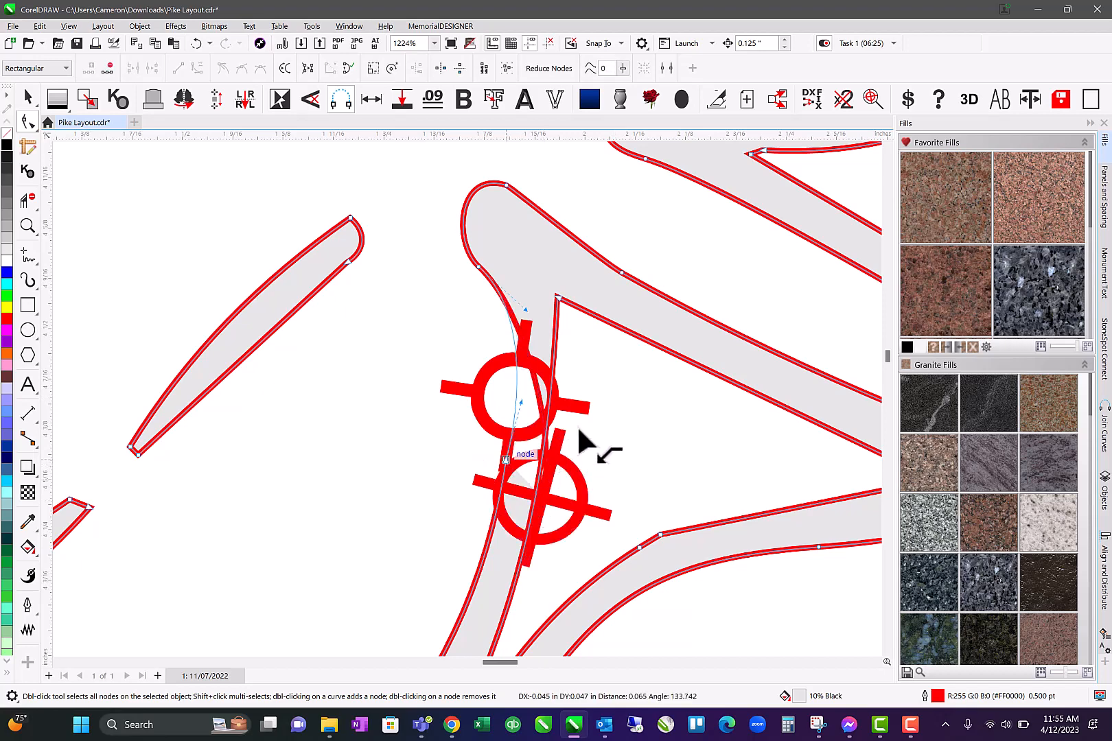
{"action": "double_click", "coordinate": [506, 461]}
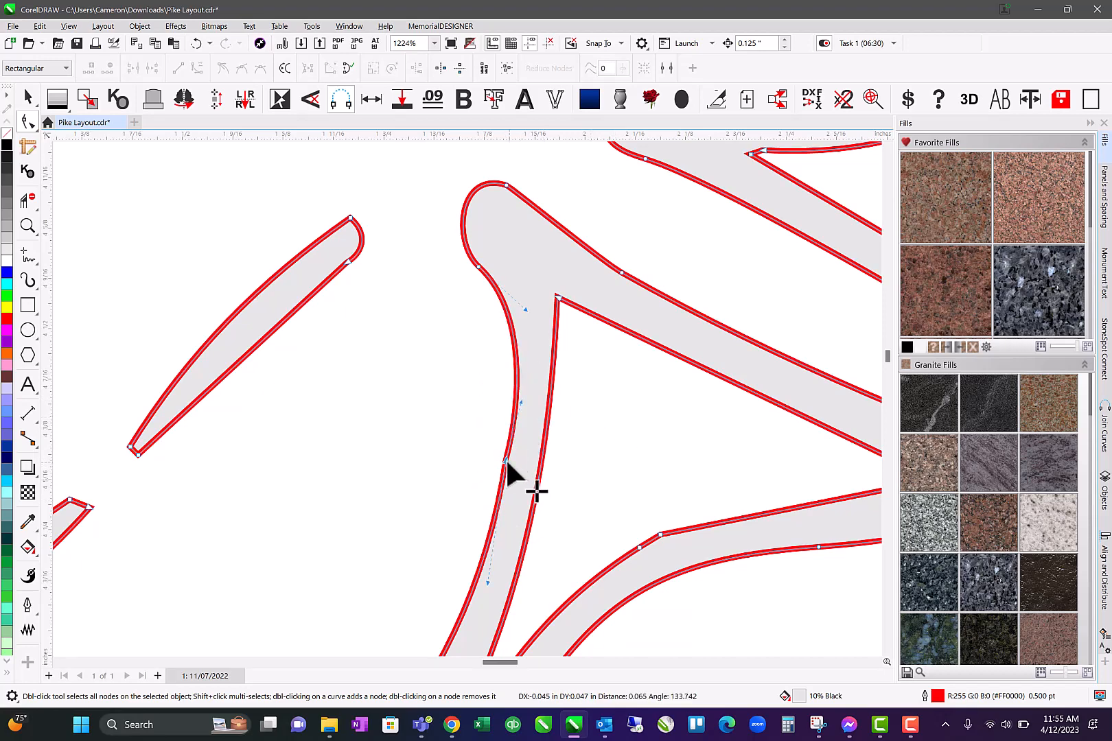
Extend the halo ray's two open ends past the robe edge below the praying woman's chin and trim the excess segments
{"action": "scroll", "coordinate": [598, 415], "scroll_direction": "down", "scroll_amount": 2}
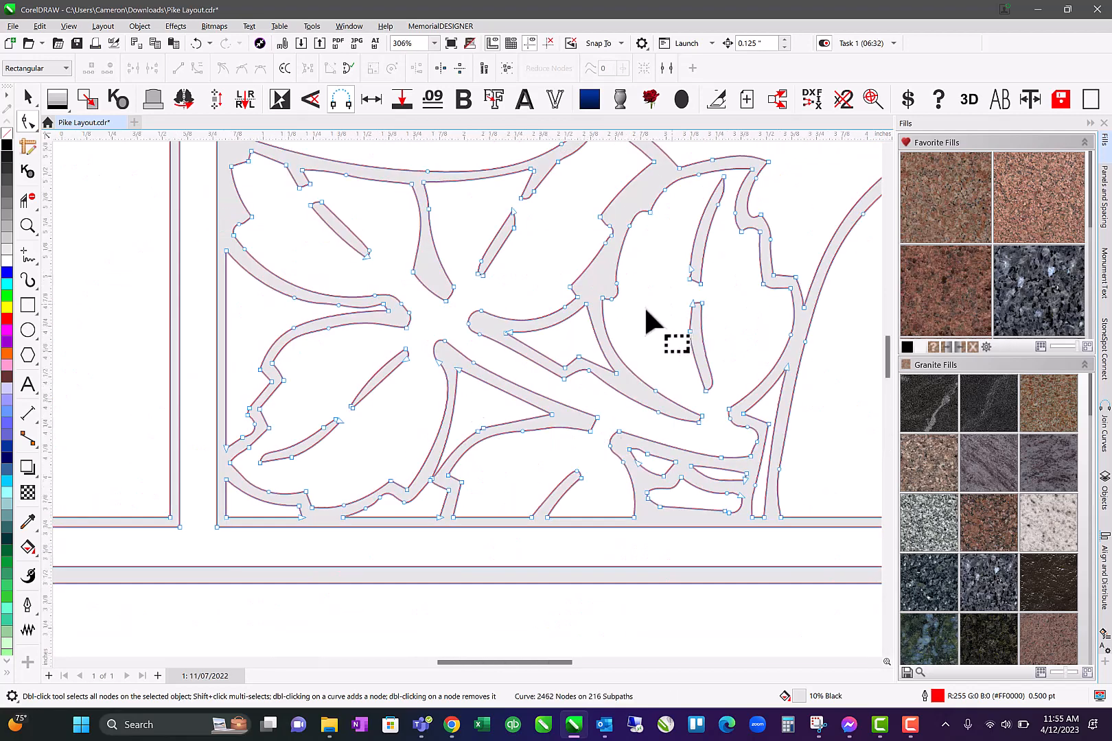
{"action": "scroll", "coordinate": [649, 314], "scroll_direction": "down", "scroll_amount": 2}
{"action": "scroll", "coordinate": [479, 410], "scroll_direction": "up", "scroll_amount": 3}
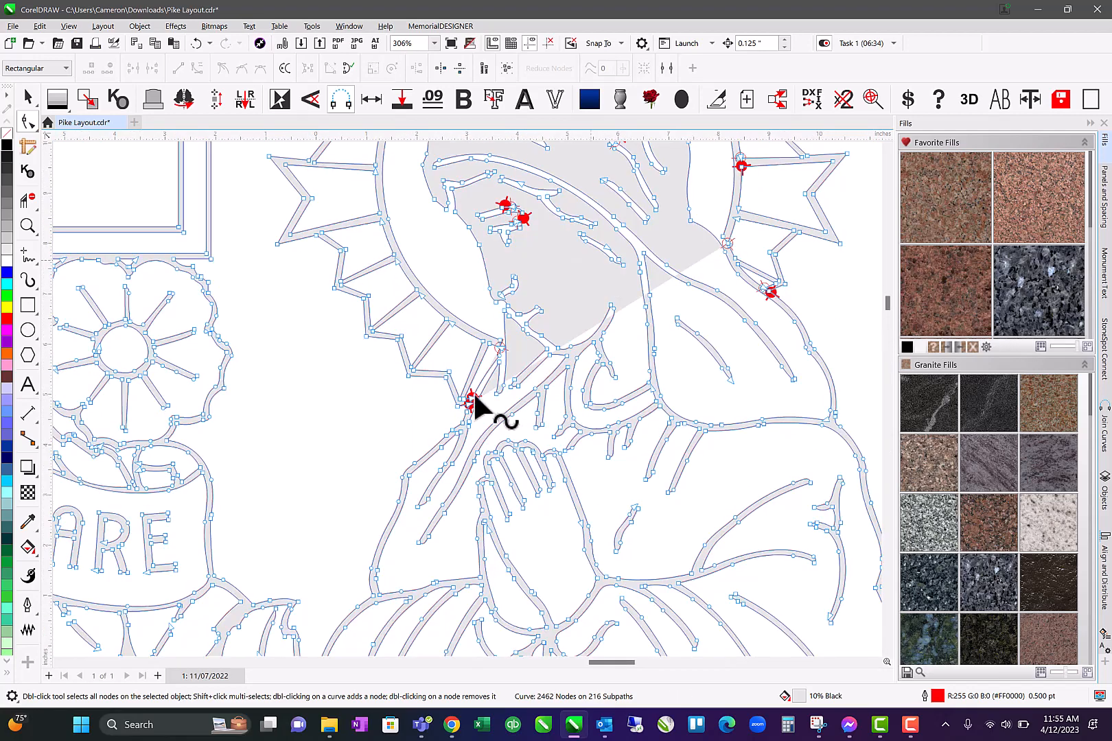
{"action": "scroll", "coordinate": [481, 375], "scroll_direction": "up", "scroll_amount": 2}
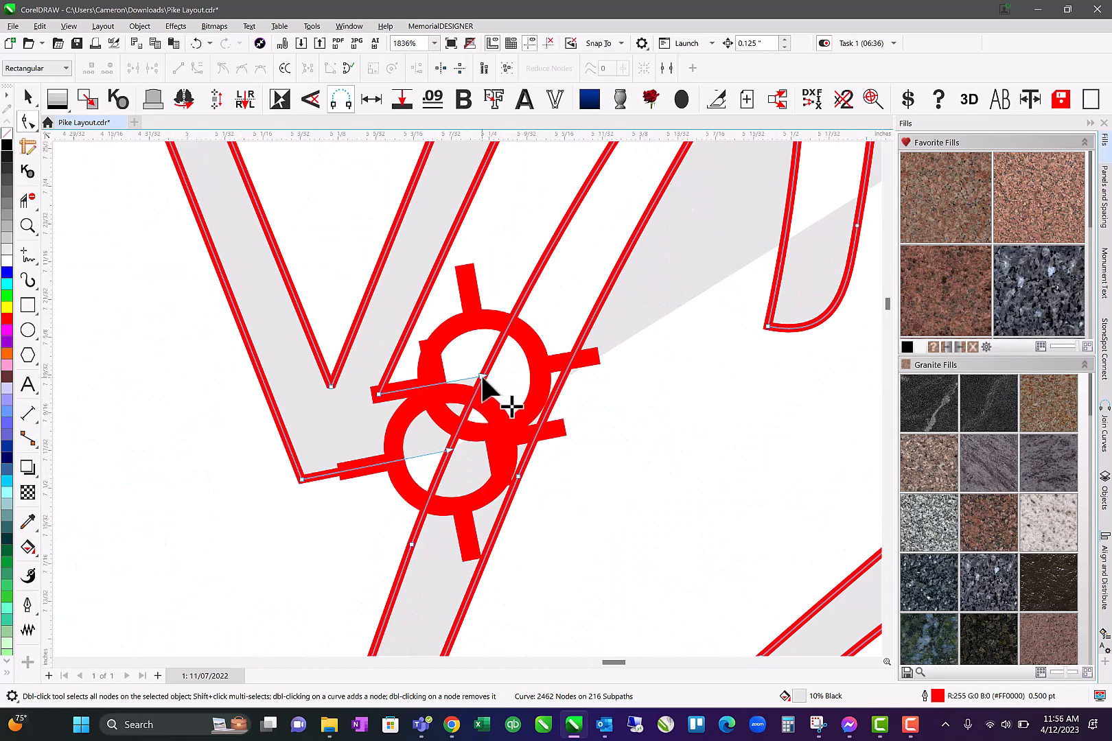
{"action": "left_click_drag", "start_coordinate": [448, 450], "coordinate": [462, 448]}
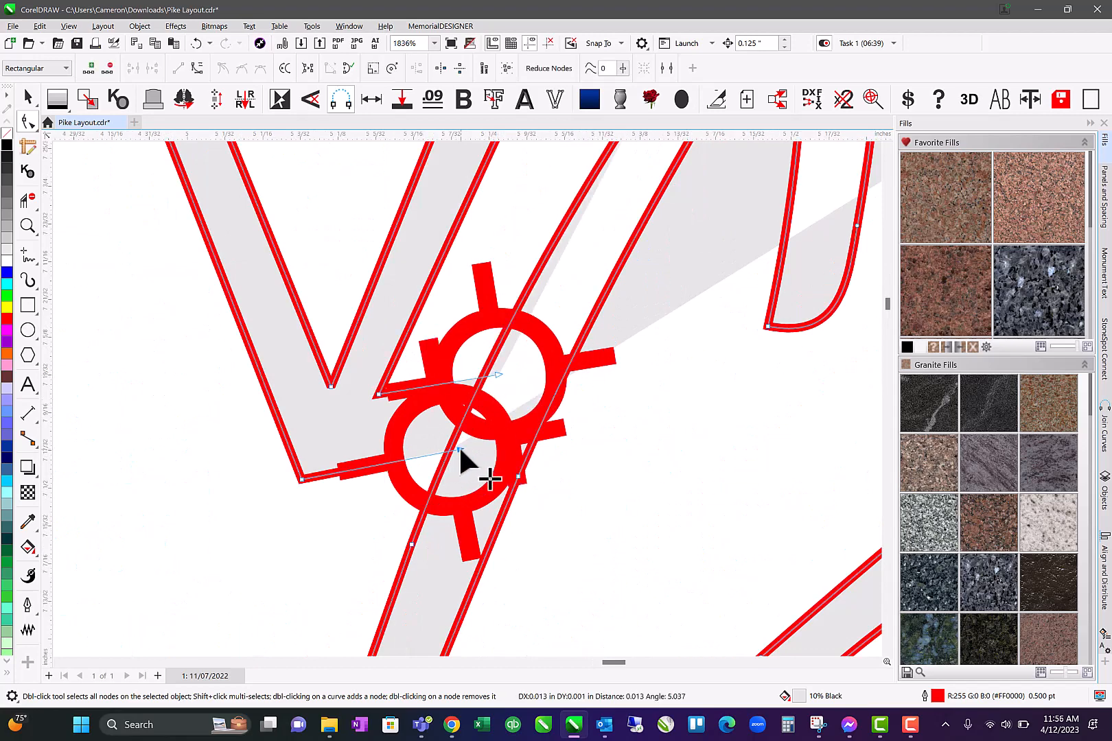
{"action": "left_click", "coordinate": [27, 200]}
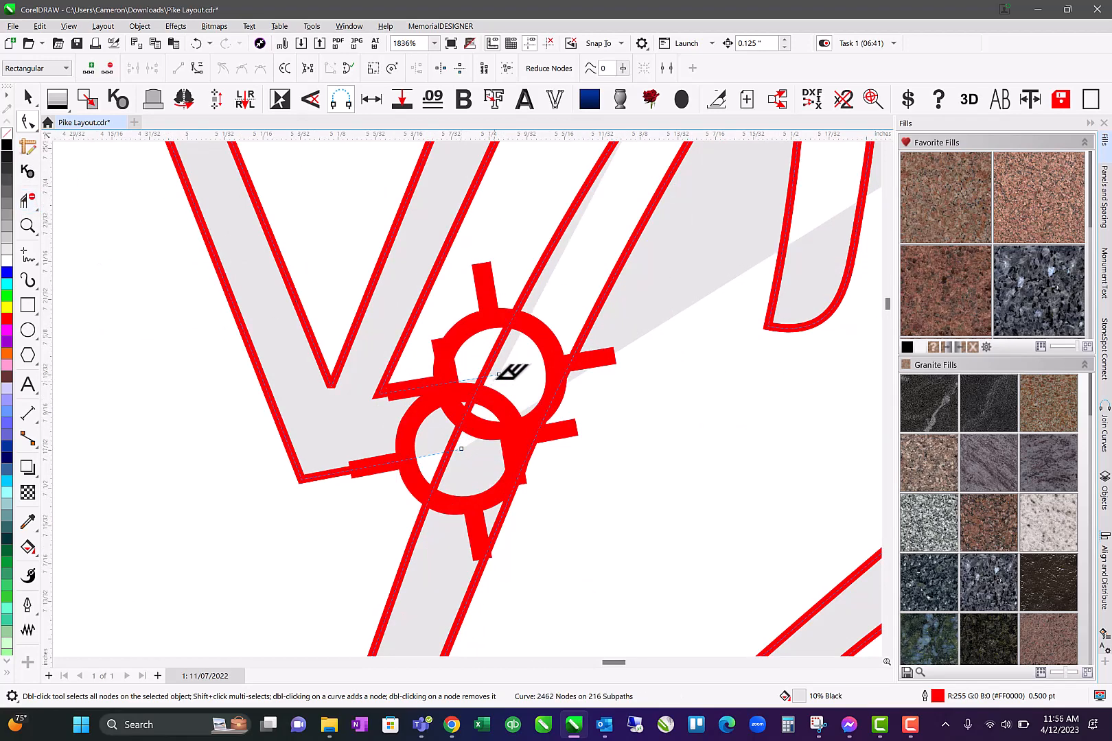
{"action": "left_click", "coordinate": [463, 428]}
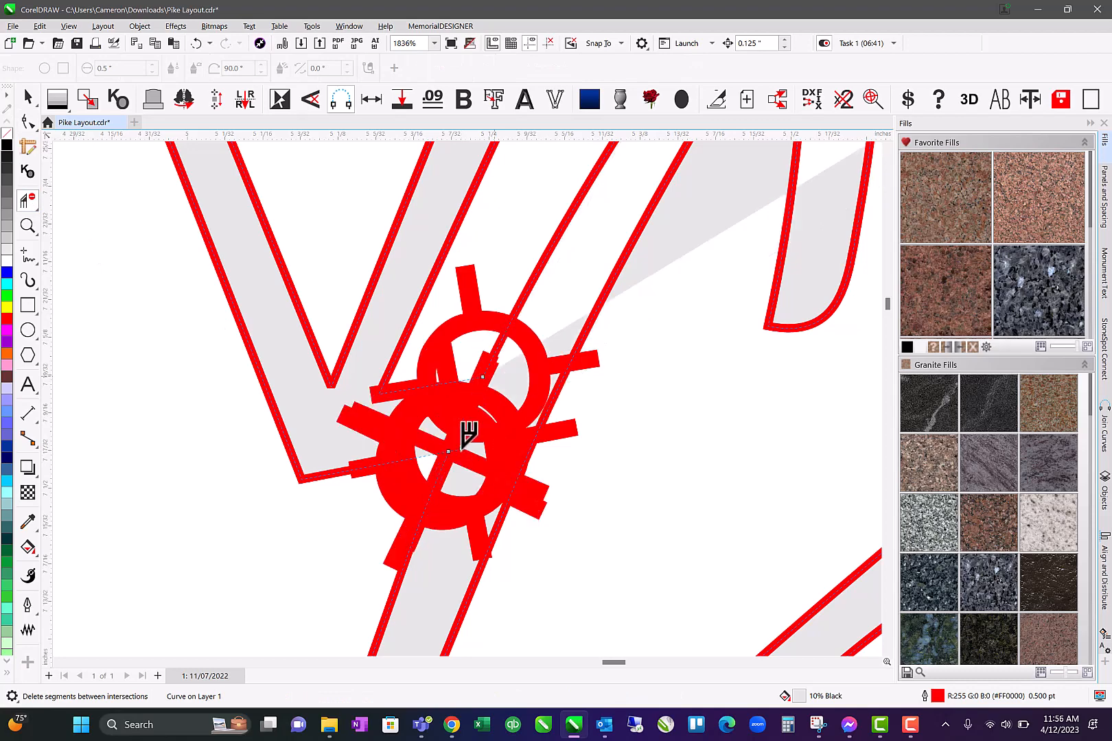
{"action": "left_click", "coordinate": [463, 440]}
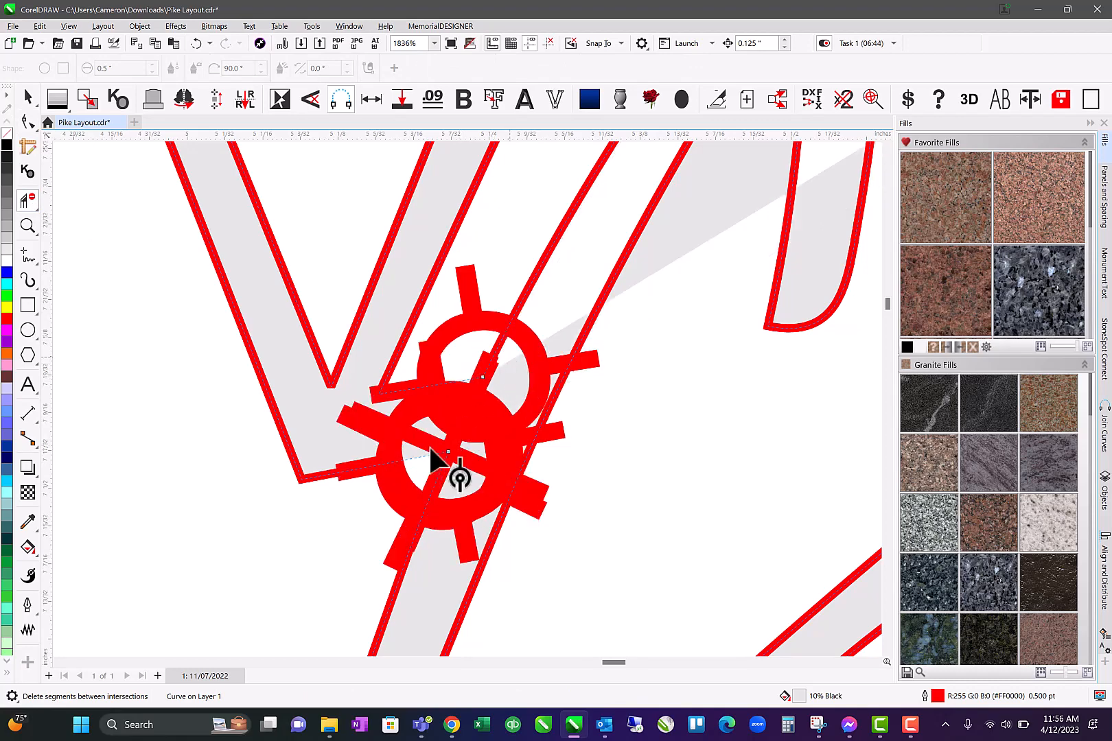
{"action": "left_click", "coordinate": [429, 489]}
{"action": "scroll", "coordinate": [451, 421], "scroll_direction": "down", "scroll_amount": 5}
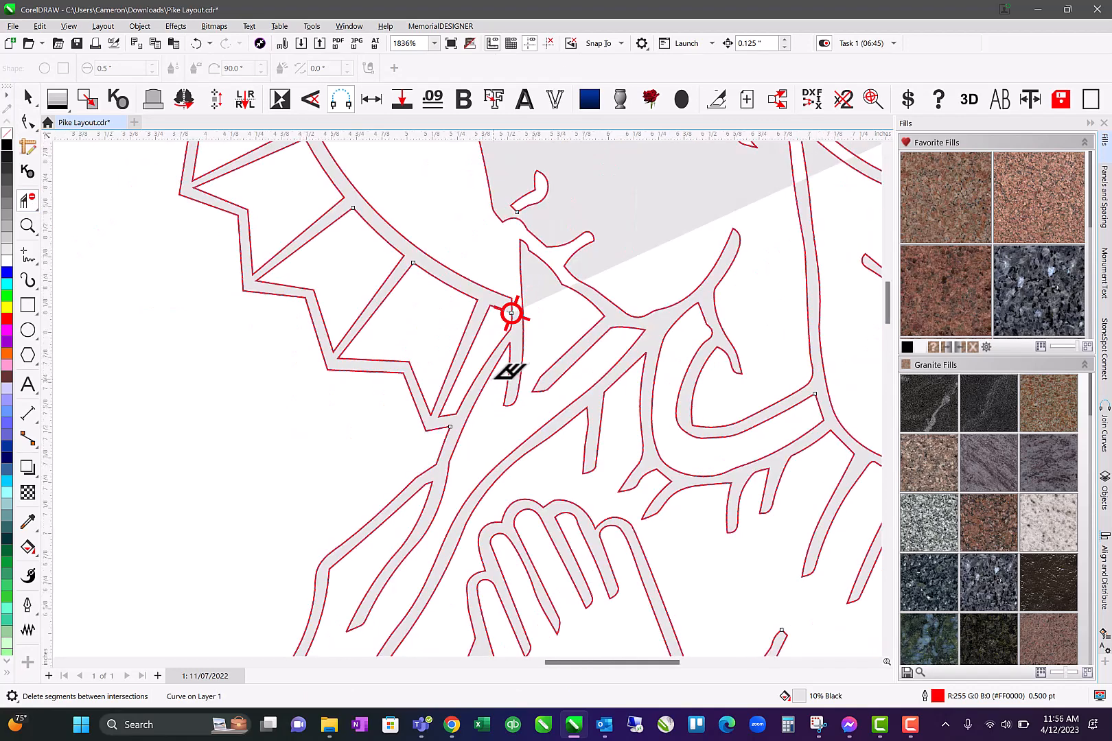
Examine the remaining open nodes along the halo and around the praying woman's neck, face and head
{"action": "scroll", "coordinate": [528, 293], "scroll_direction": "up", "scroll_amount": 5}
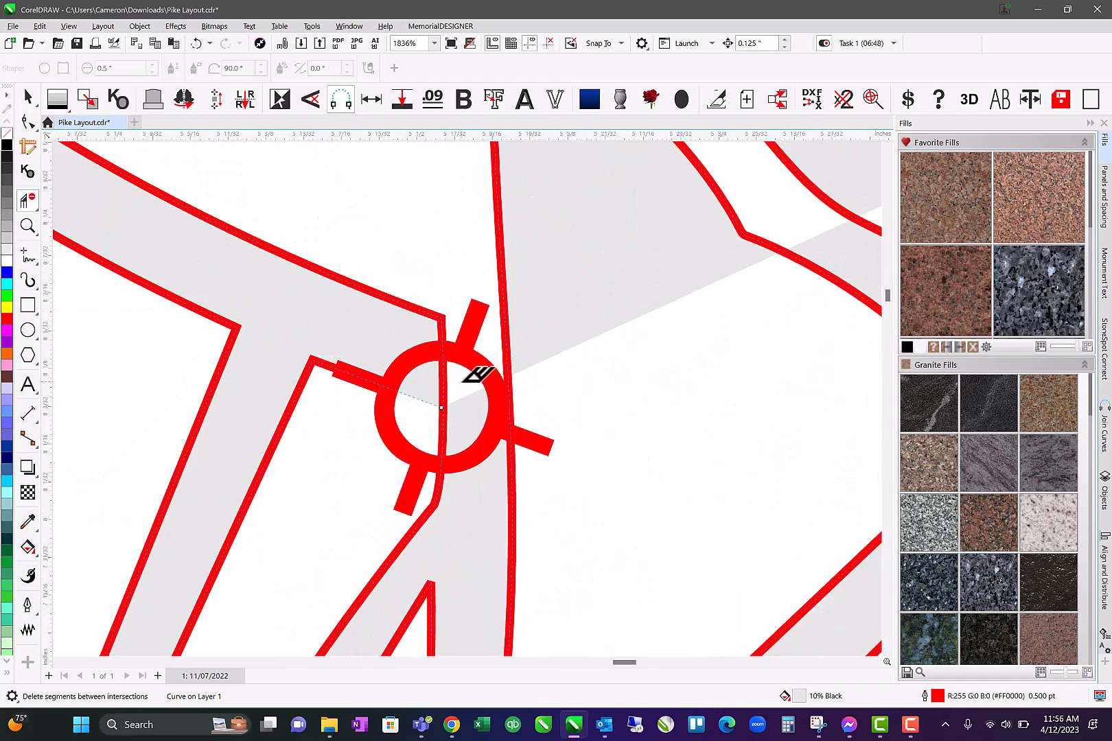
{"action": "scroll", "coordinate": [477, 384], "scroll_direction": "down", "scroll_amount": 5}
{"action": "scroll", "coordinate": [505, 237], "scroll_direction": "down", "scroll_amount": 2}
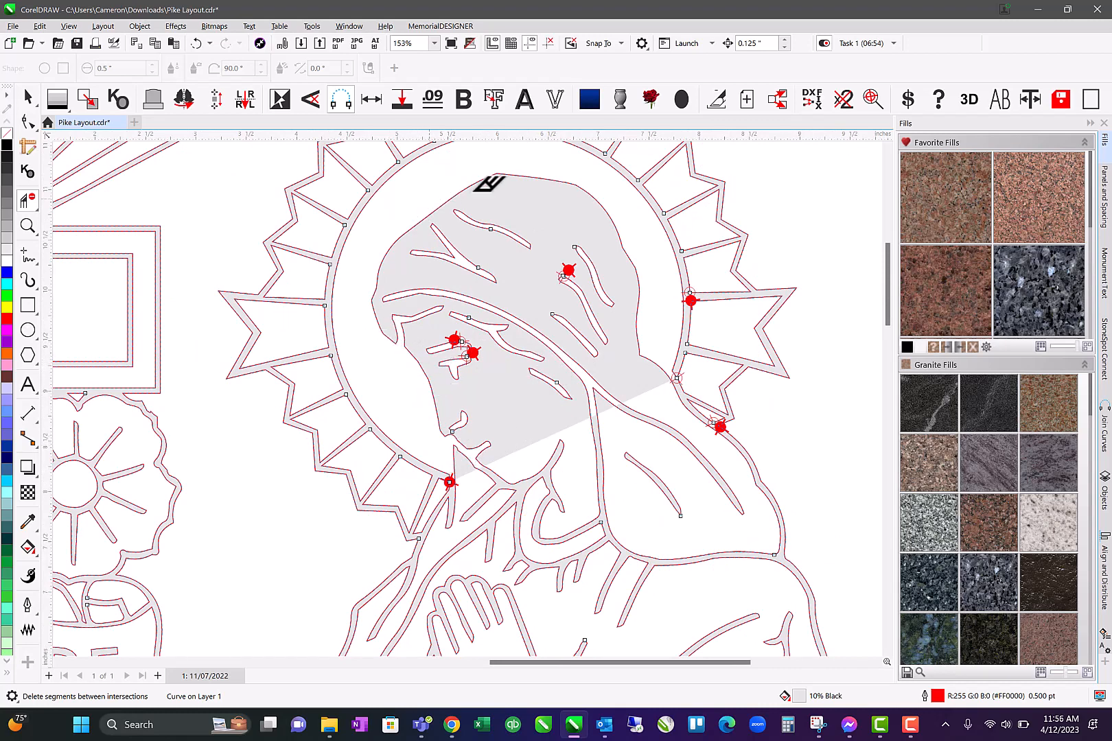
{"action": "left_click", "coordinate": [29, 227]}
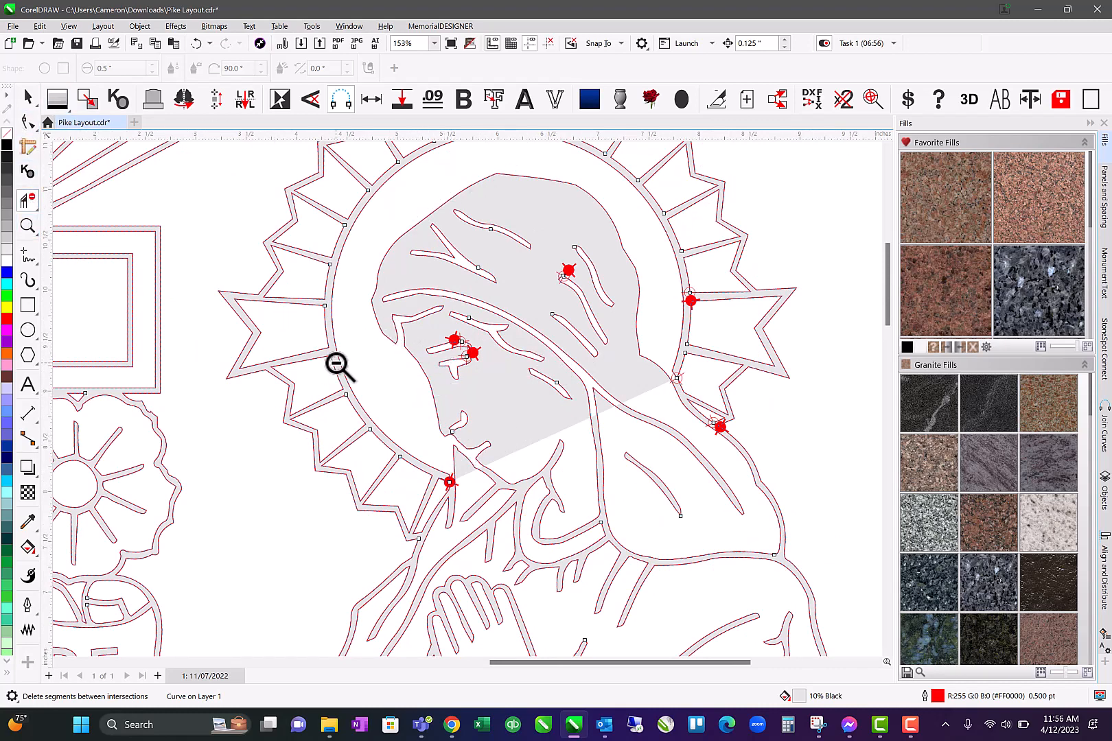
{"action": "scroll", "coordinate": [335, 364], "scroll_direction": "down", "scroll_amount": 2}
{"action": "left_click_drag", "start_coordinate": [131, 329], "coordinate": [513, 431]}
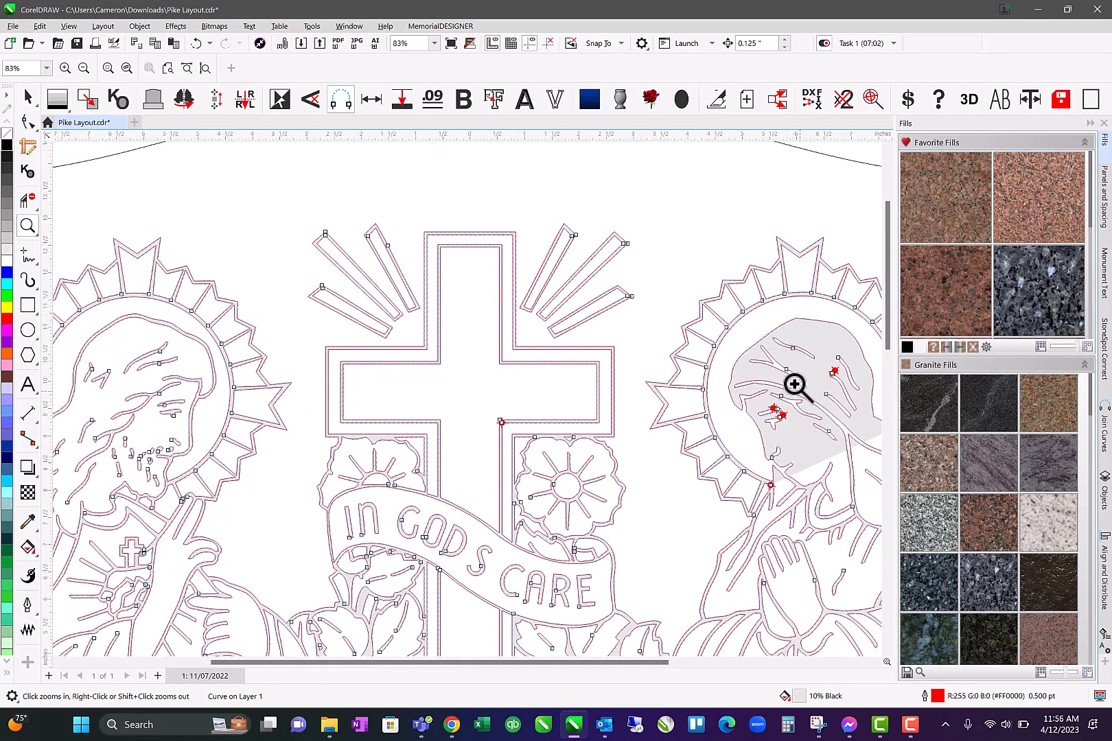
{"action": "right_click", "coordinate": [817, 440]}
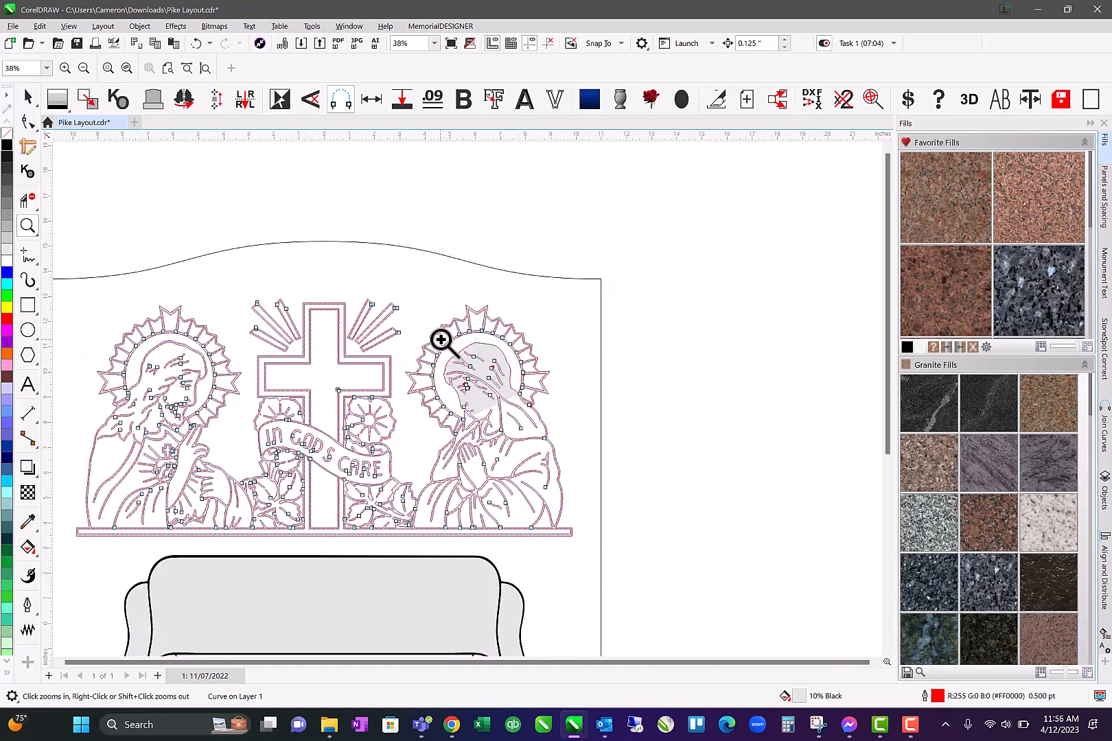
{"action": "left_click_drag", "start_coordinate": [441, 340], "coordinate": [528, 422]}
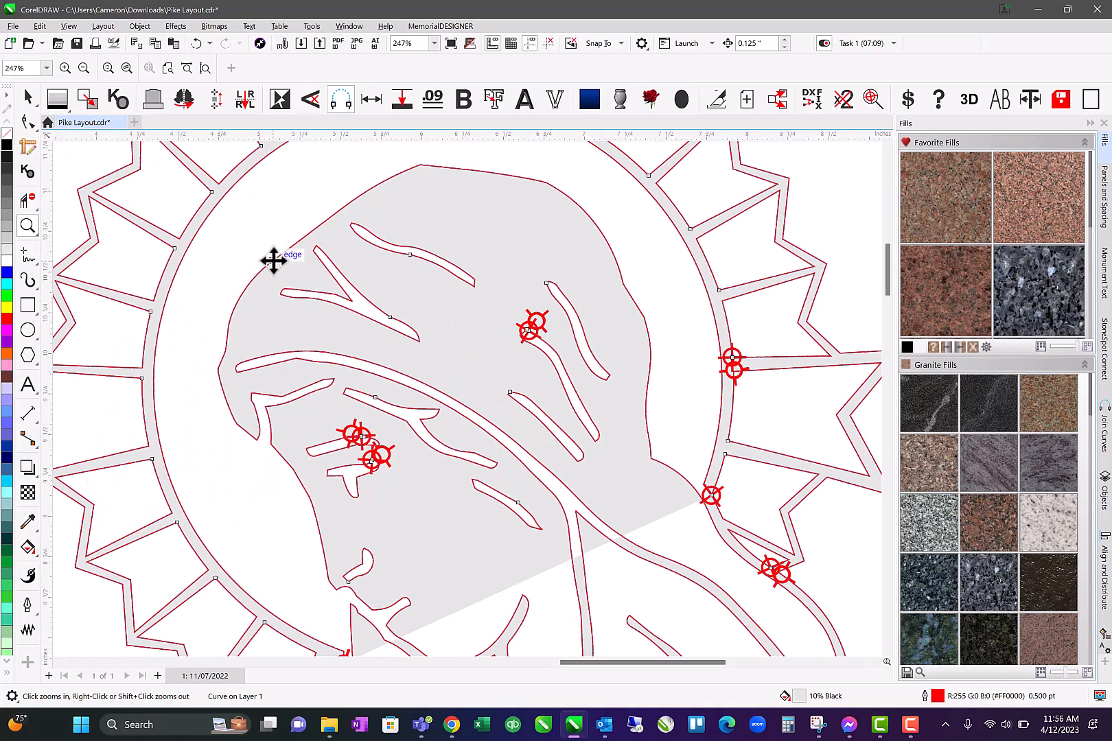
Select the nodes of the woman's head and face outline from nape to chin and paste a copy as a separate curve
{"action": "key", "text": "space"}
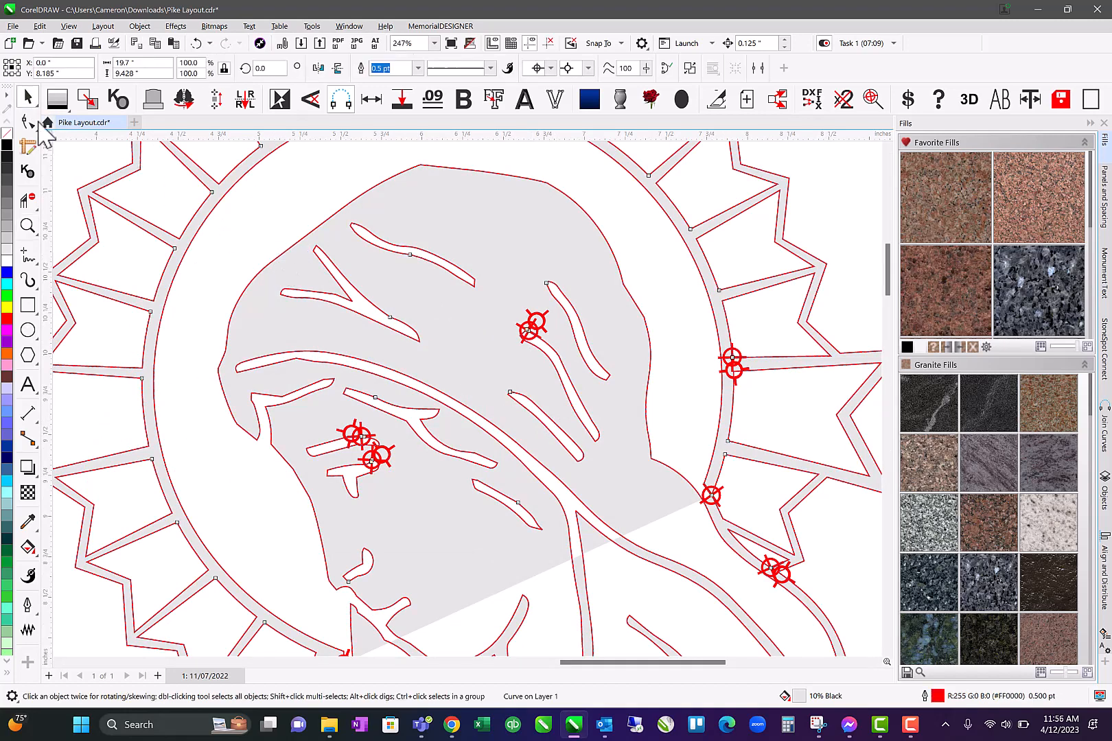
{"action": "key", "text": "F10"}
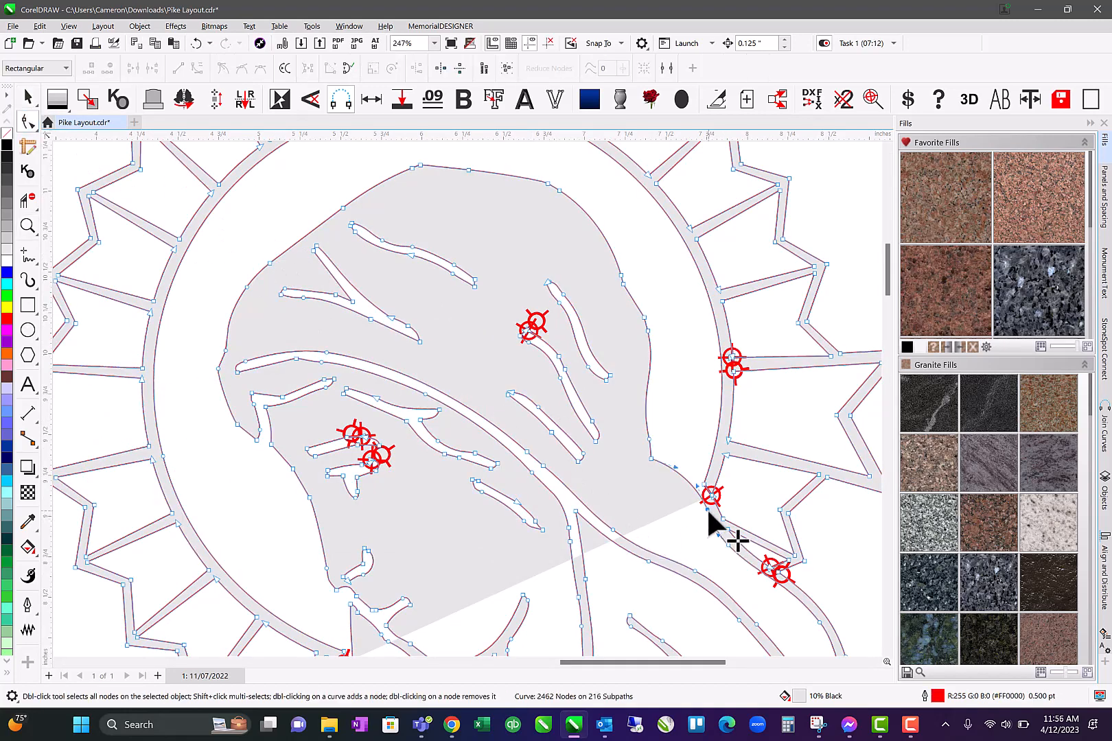
{"action": "left_click", "coordinate": [707, 509]}
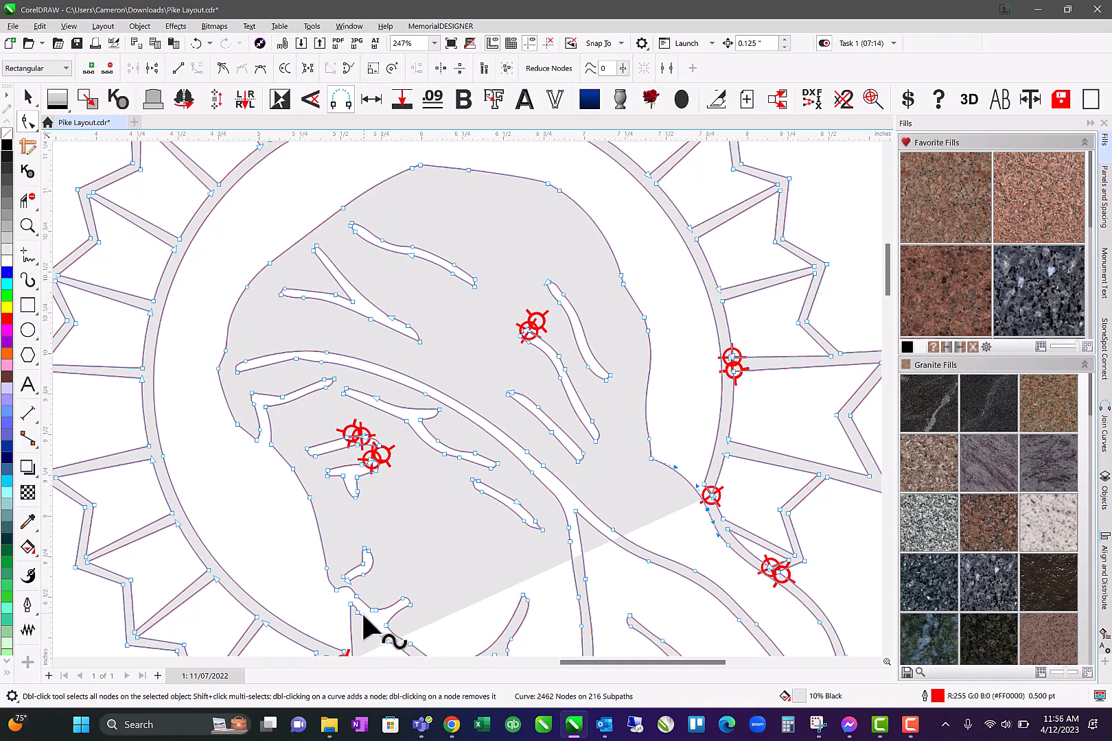
{"action": "scroll", "coordinate": [364, 621], "scroll_direction": "down", "scroll_amount": 3}
{"action": "scroll", "coordinate": [470, 412], "scroll_direction": "up", "scroll_amount": 3}
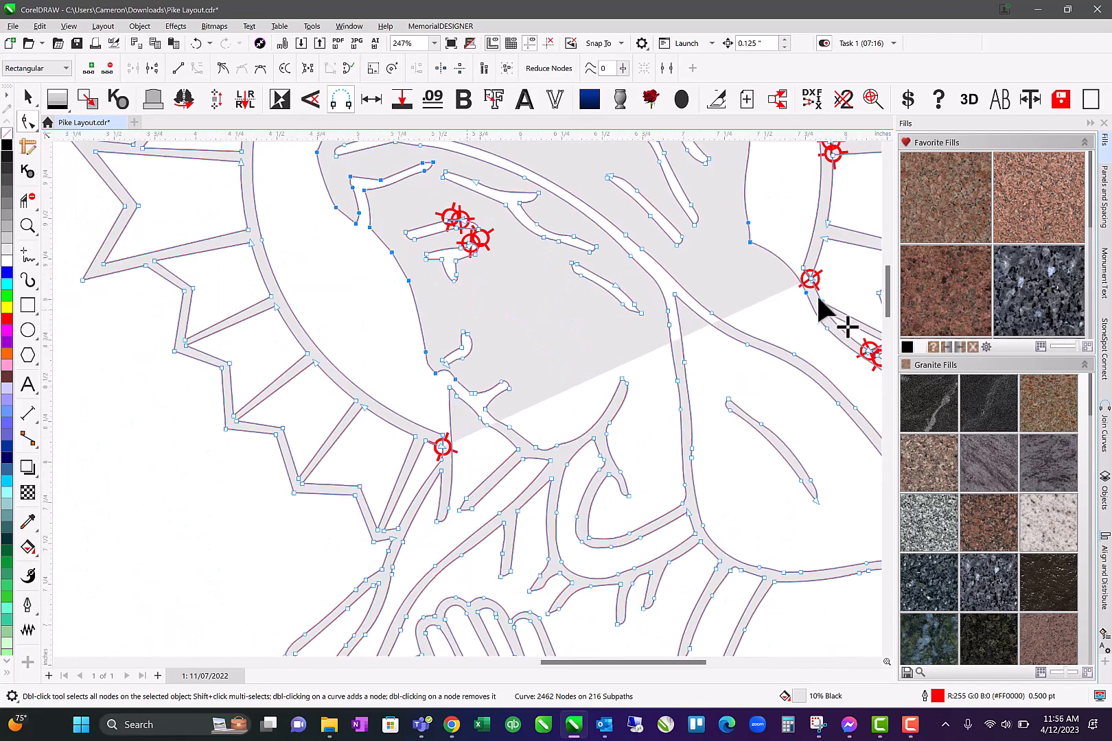
{"action": "scroll", "coordinate": [475, 386], "scroll_direction": "down", "scroll_amount": 2}
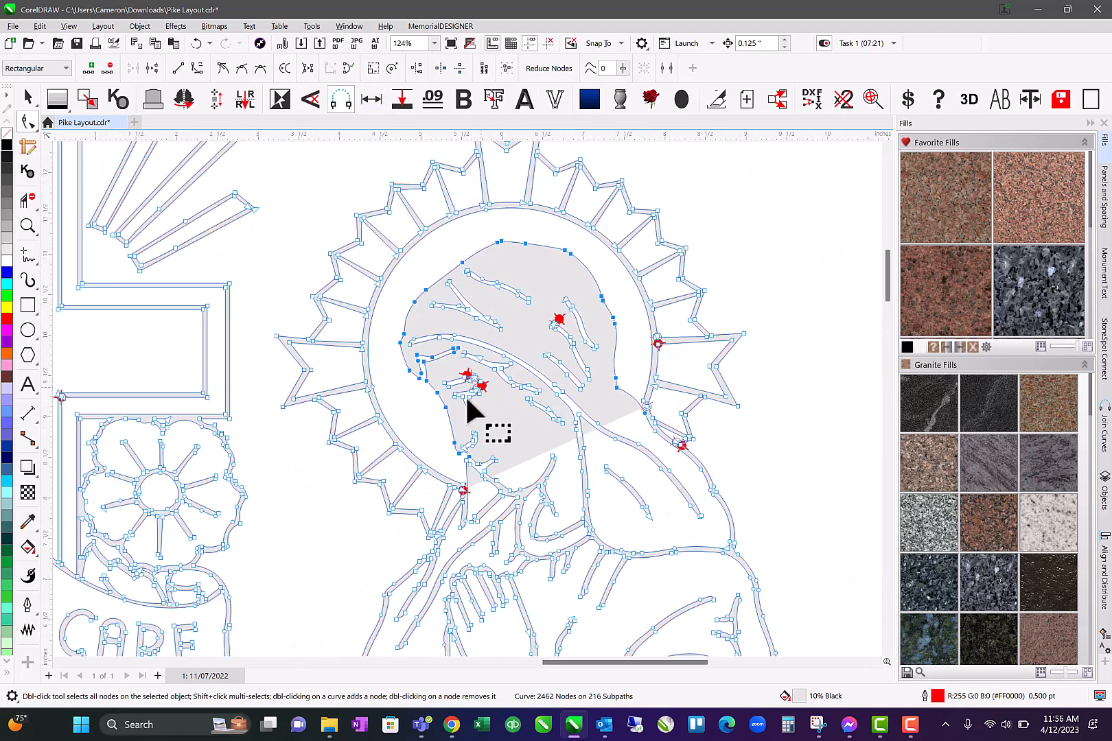
{"action": "scroll", "coordinate": [471, 402], "scroll_direction": "up", "scroll_amount": 1}
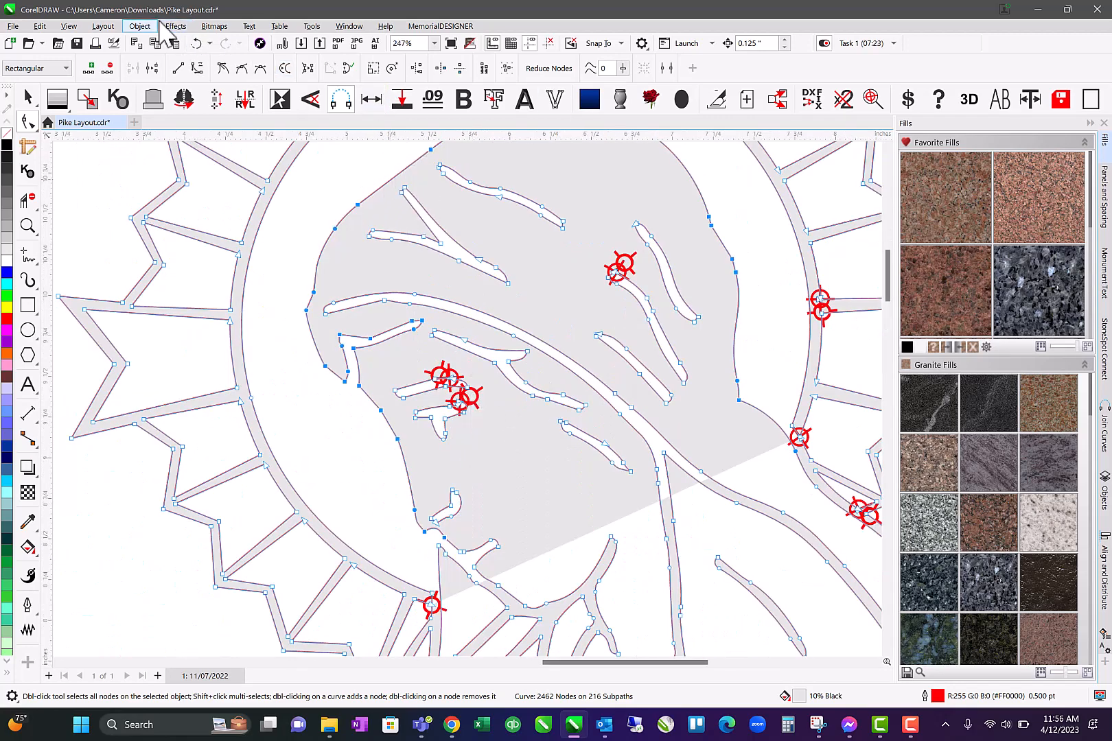
{"action": "left_click", "coordinate": [140, 26]}
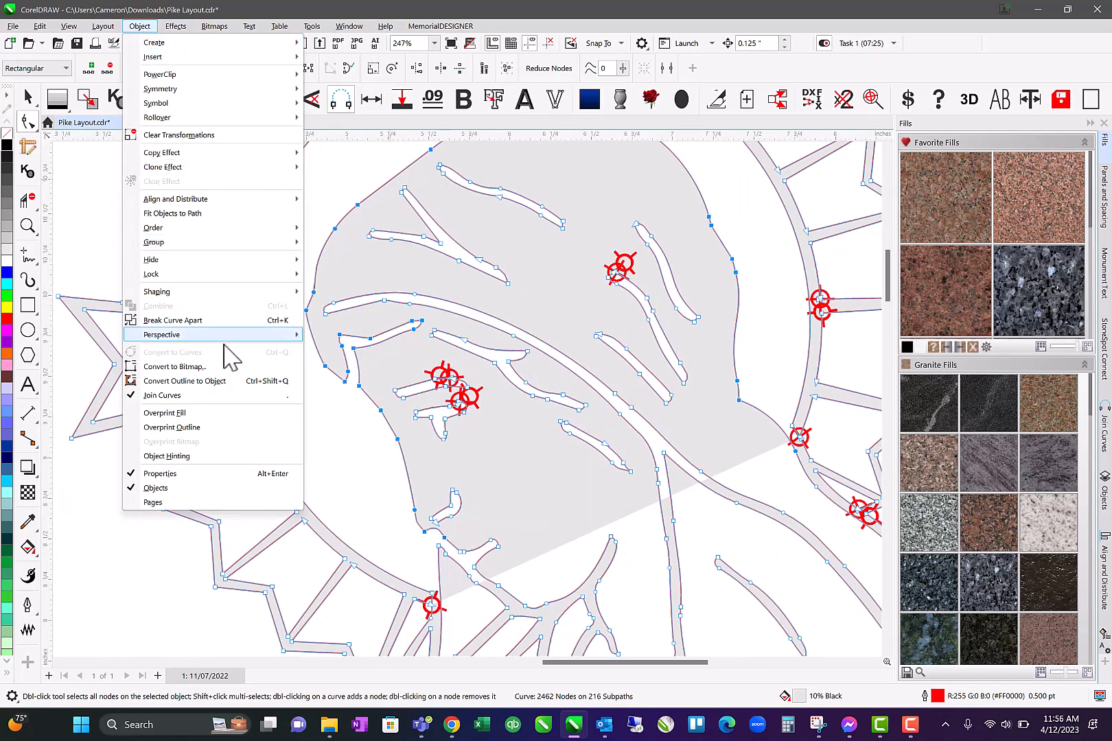
{"action": "mouse_move", "coordinate": [221, 336]}
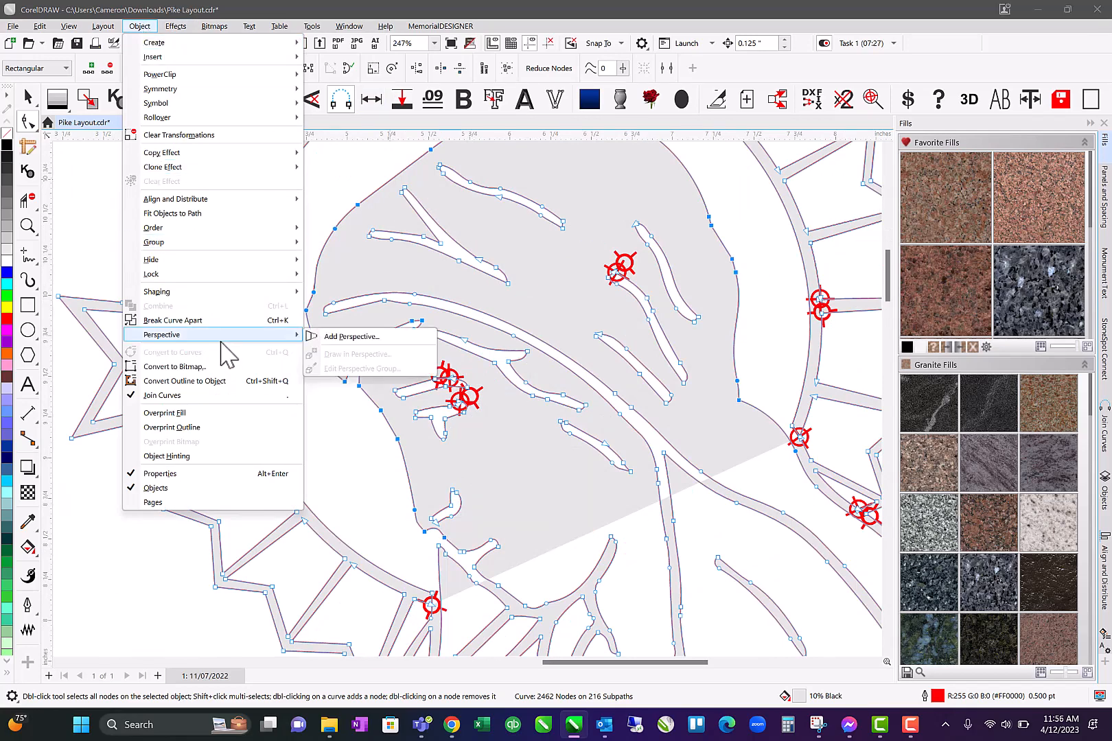
{"action": "left_click", "coordinate": [39, 27]}
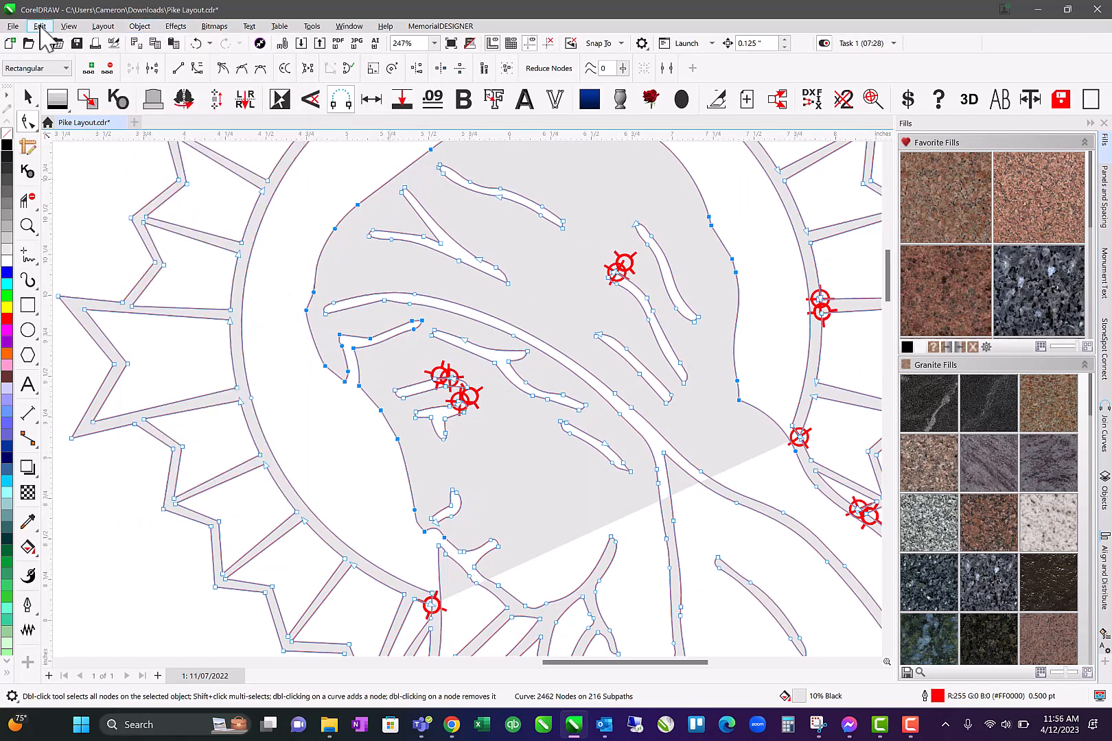
{"action": "left_click", "coordinate": [40, 27]}
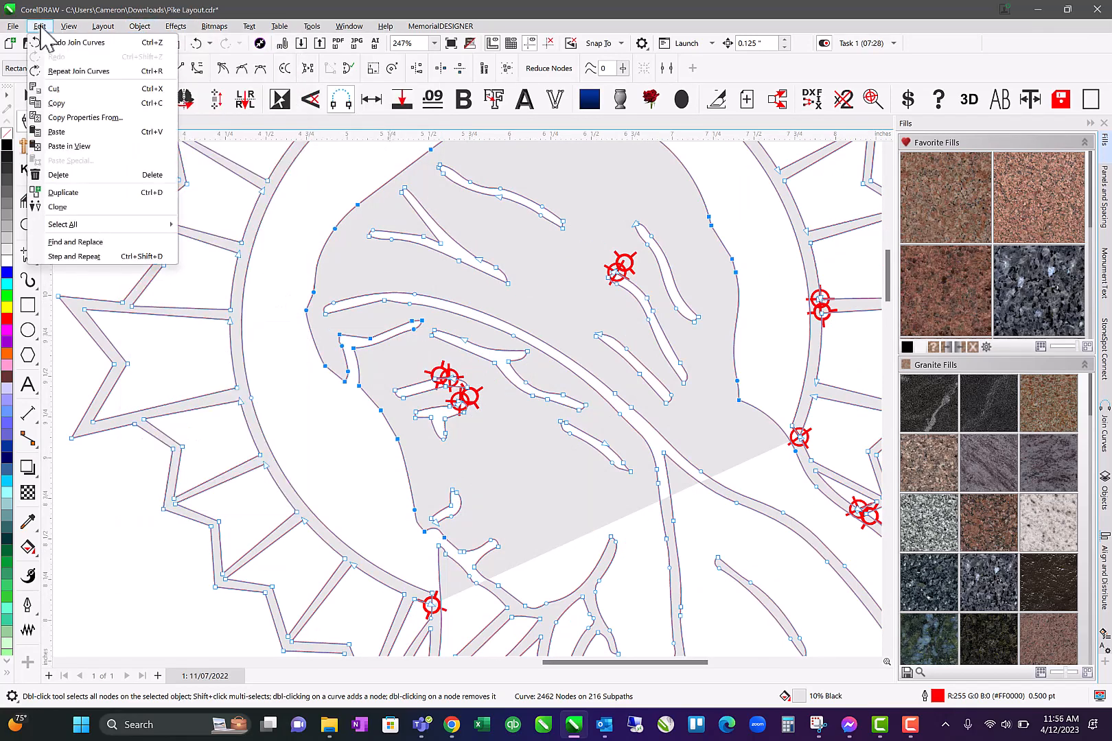
{"action": "left_click", "coordinate": [69, 102]}
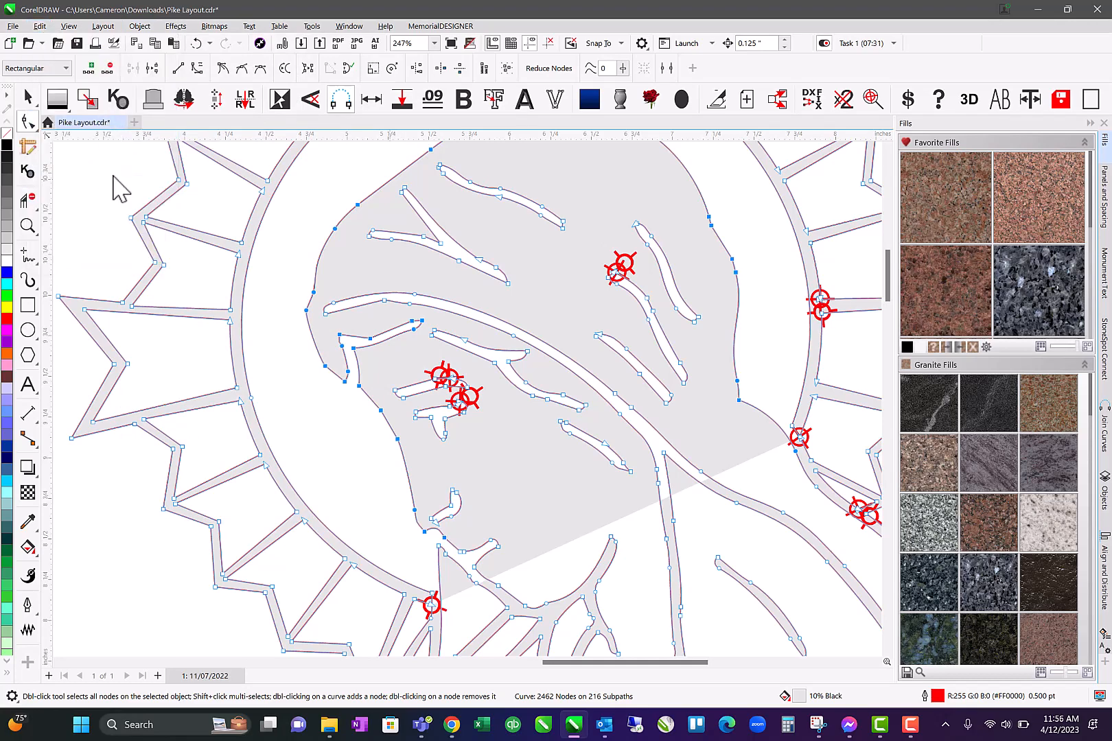
{"action": "left_click", "coordinate": [40, 26]}
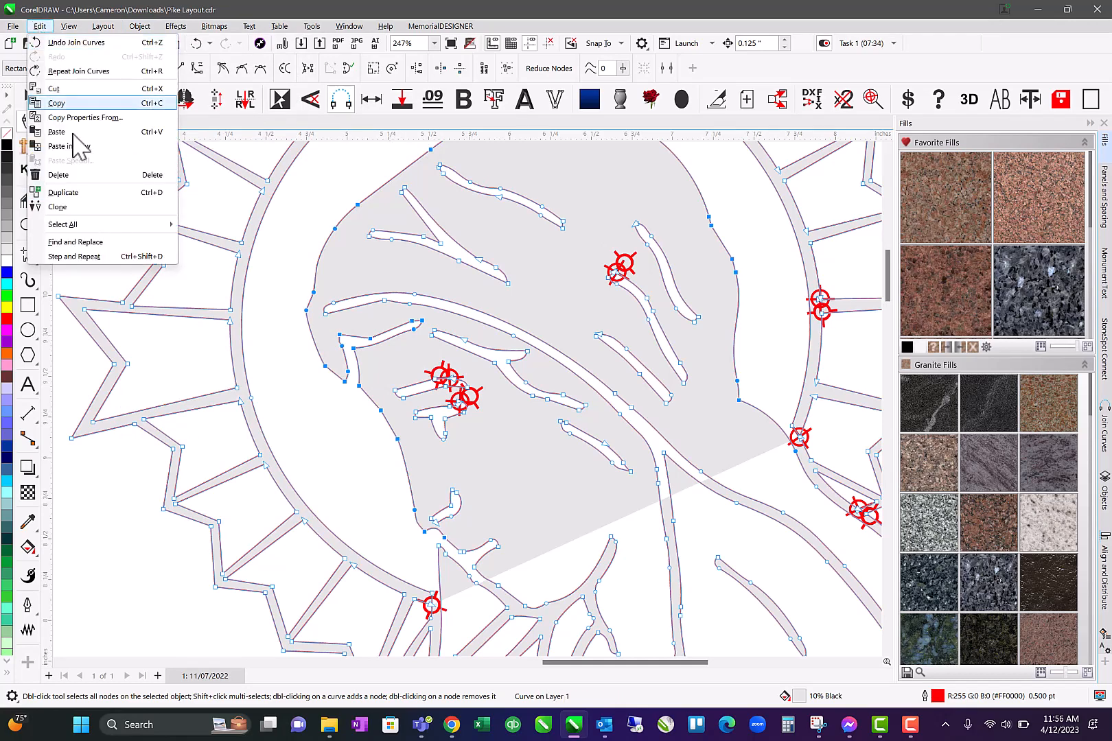
{"action": "left_click", "coordinate": [81, 148]}
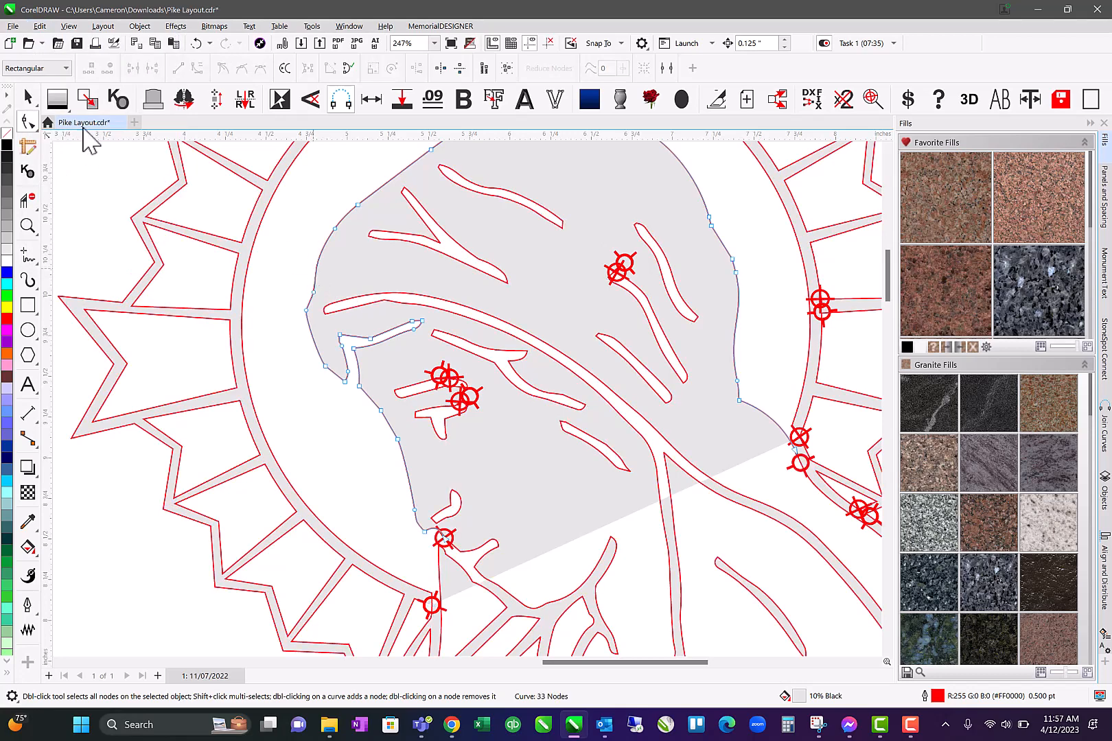
Move the pasted head outline aside from the original artwork and undo the move
{"action": "key", "text": "space"}
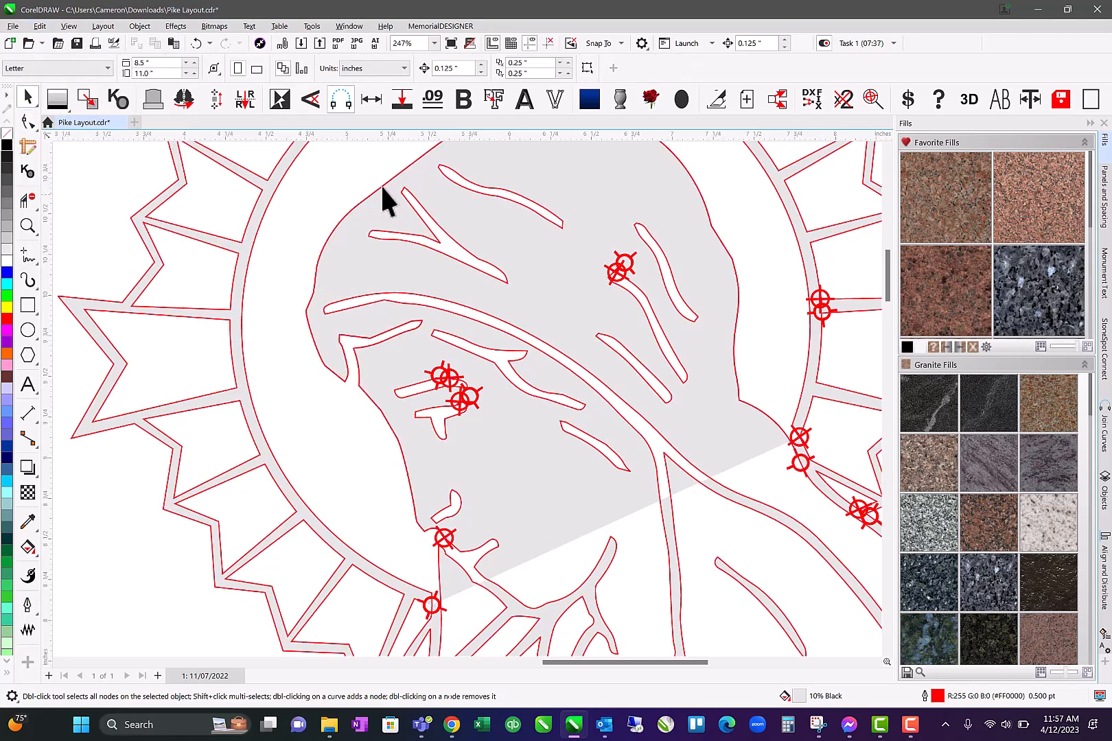
{"action": "left_click_drag", "start_coordinate": [360, 191], "coordinate": [335, 176]}
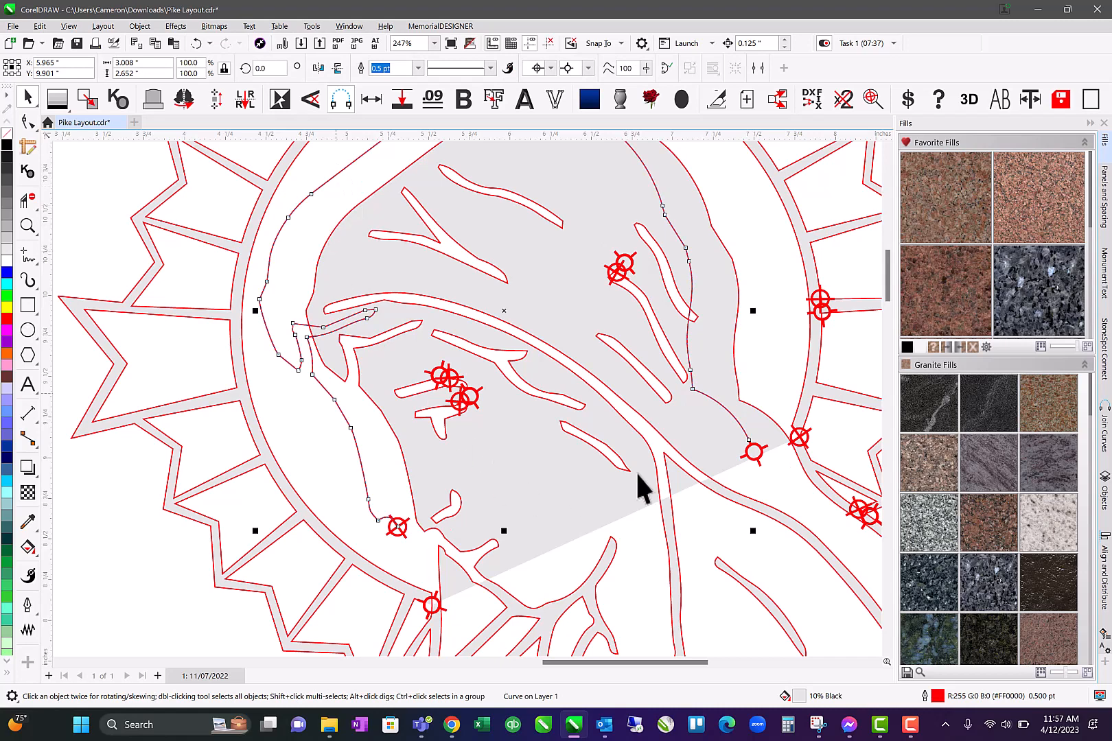
{"action": "key", "text": "ctrl+z"}
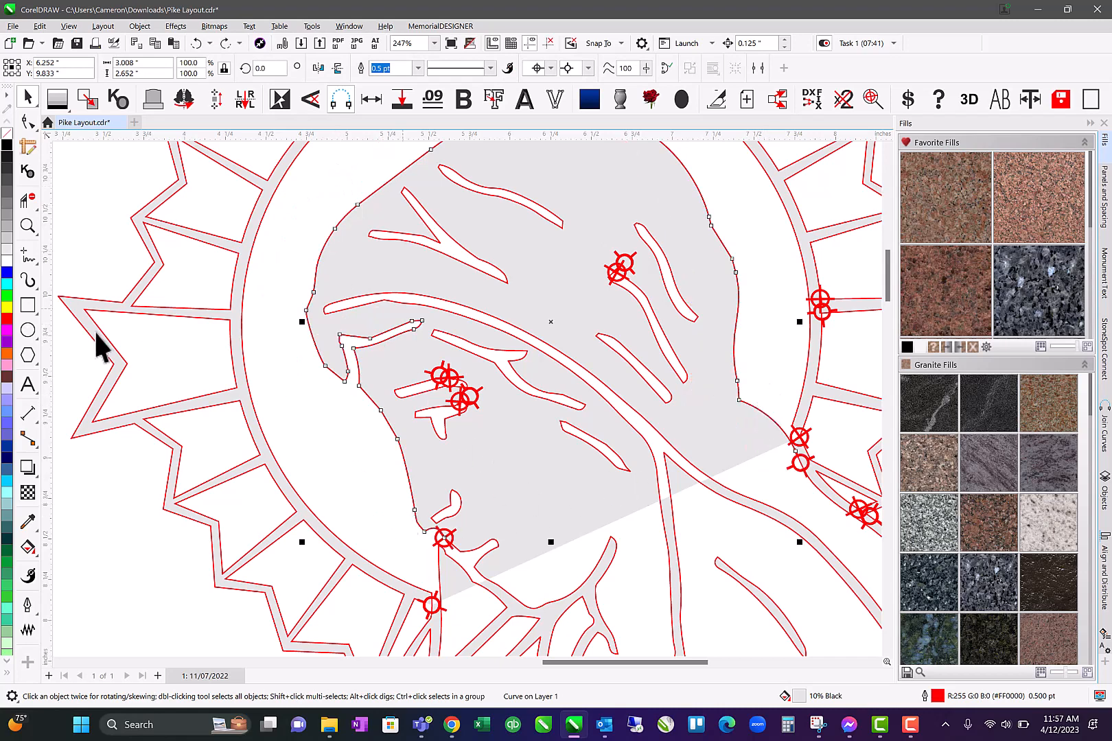
Try a one-step contour with a 0.066" offset around the pasted head outline, and clear it
{"action": "left_click", "coordinate": [35, 477]}
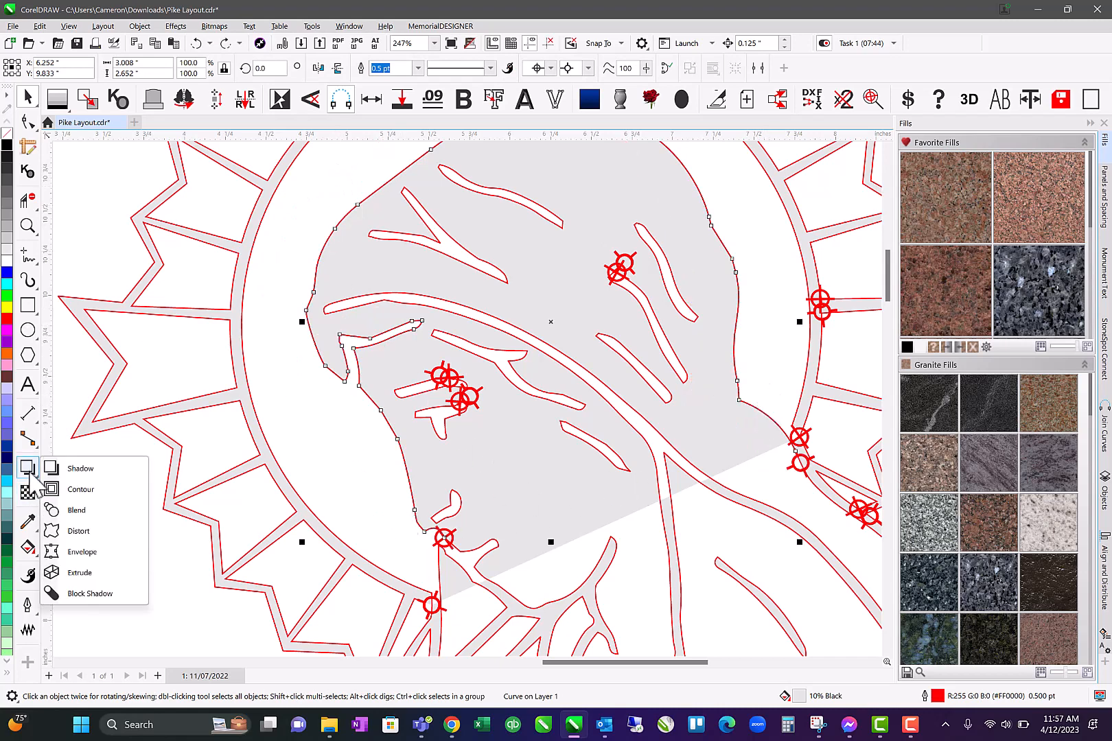
{"action": "left_click", "coordinate": [78, 490]}
{"action": "left_click_drag", "start_coordinate": [341, 381], "coordinate": [318, 397]}
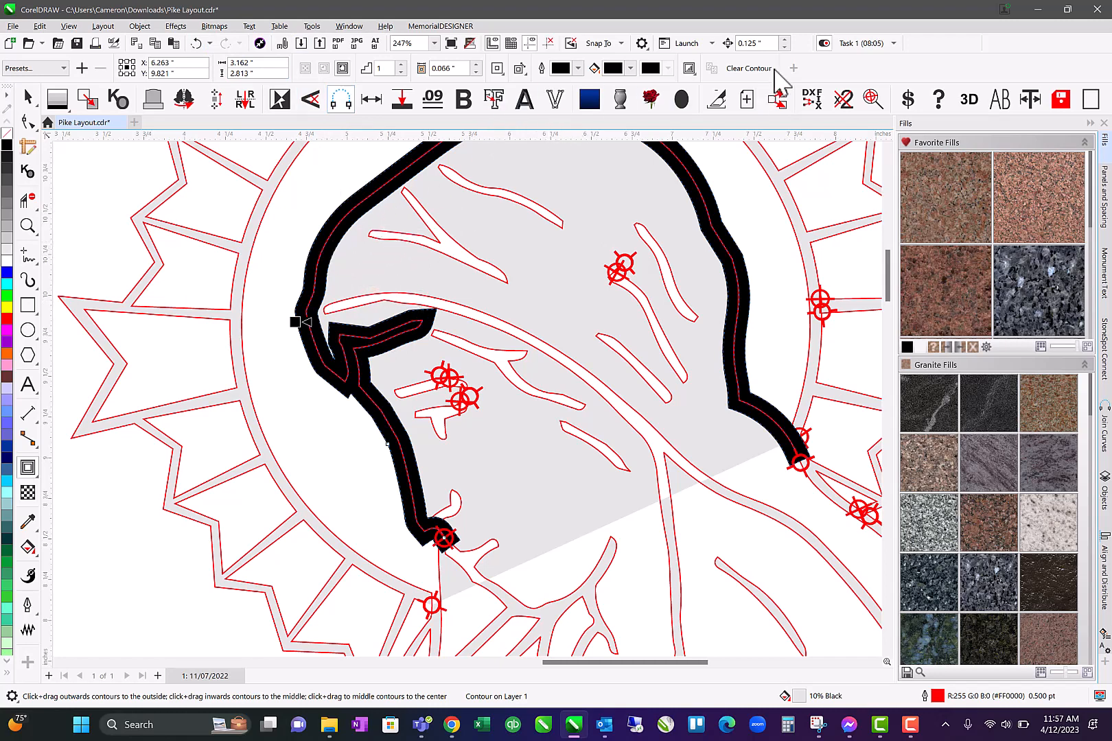
{"action": "left_click", "coordinate": [748, 69]}
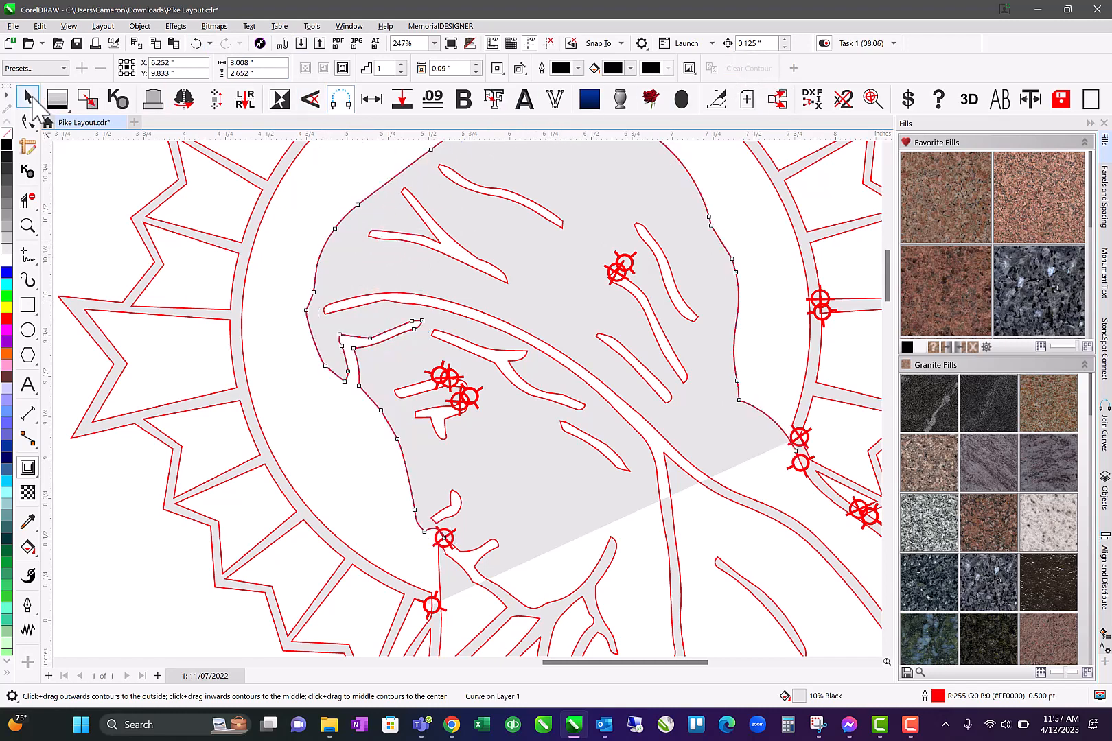
Create one parallel line at a 0.07" distance along the outer side of the pasted head outline
{"action": "left_click", "coordinate": [30, 99]}
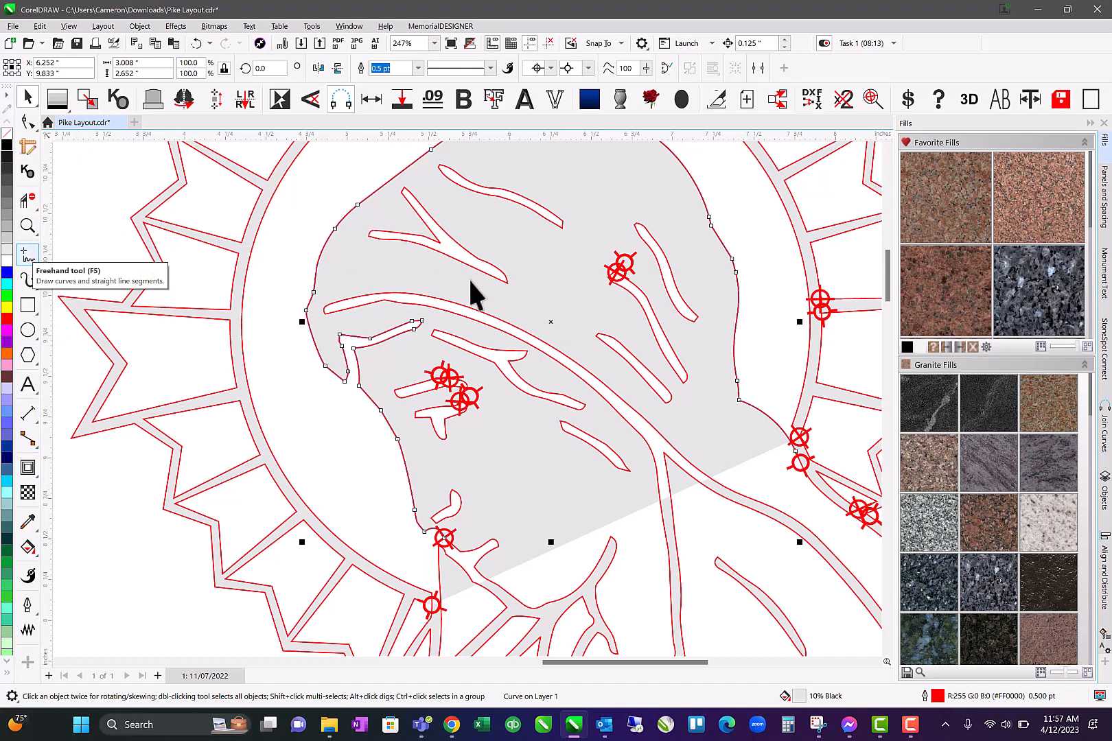
{"action": "left_click", "coordinate": [757, 68]}
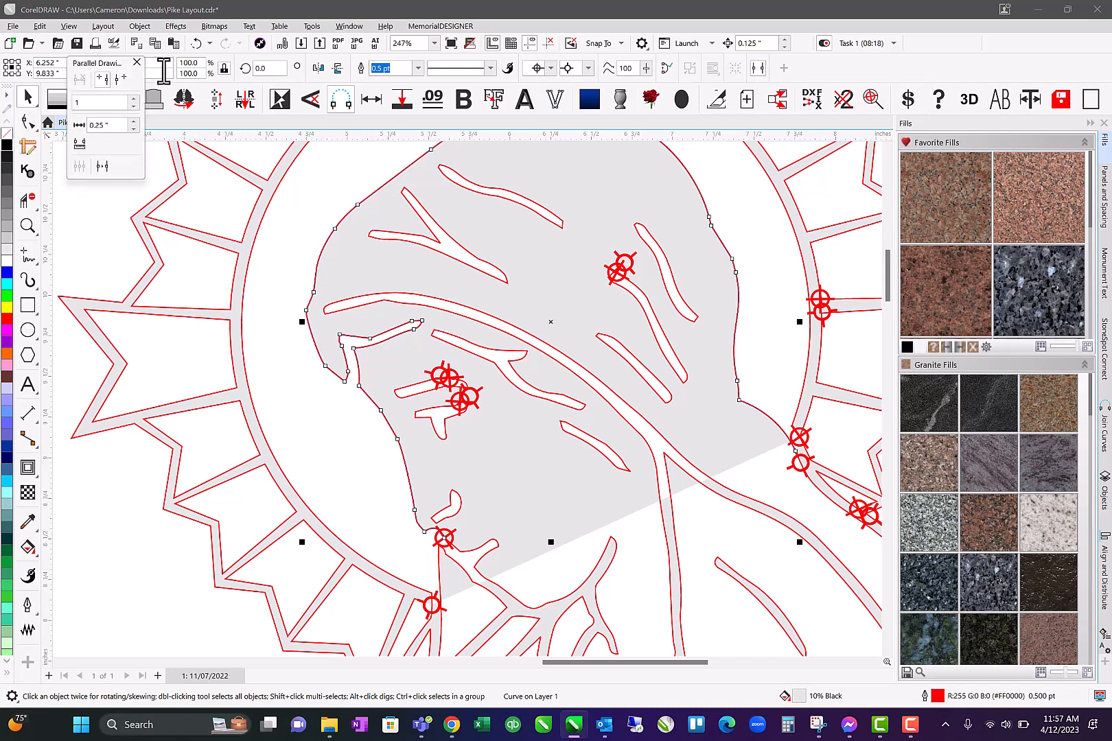
{"action": "left_click_drag", "start_coordinate": [105, 64], "coordinate": [88, 186]}
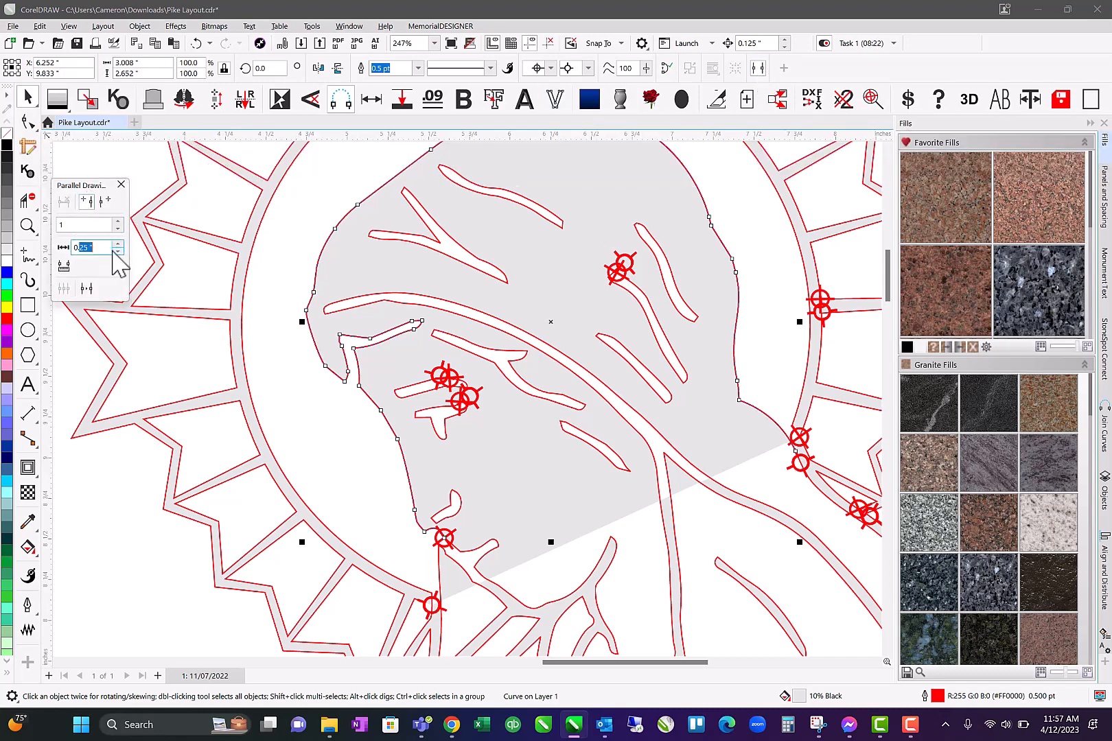
{"action": "type", "text": ".07"}
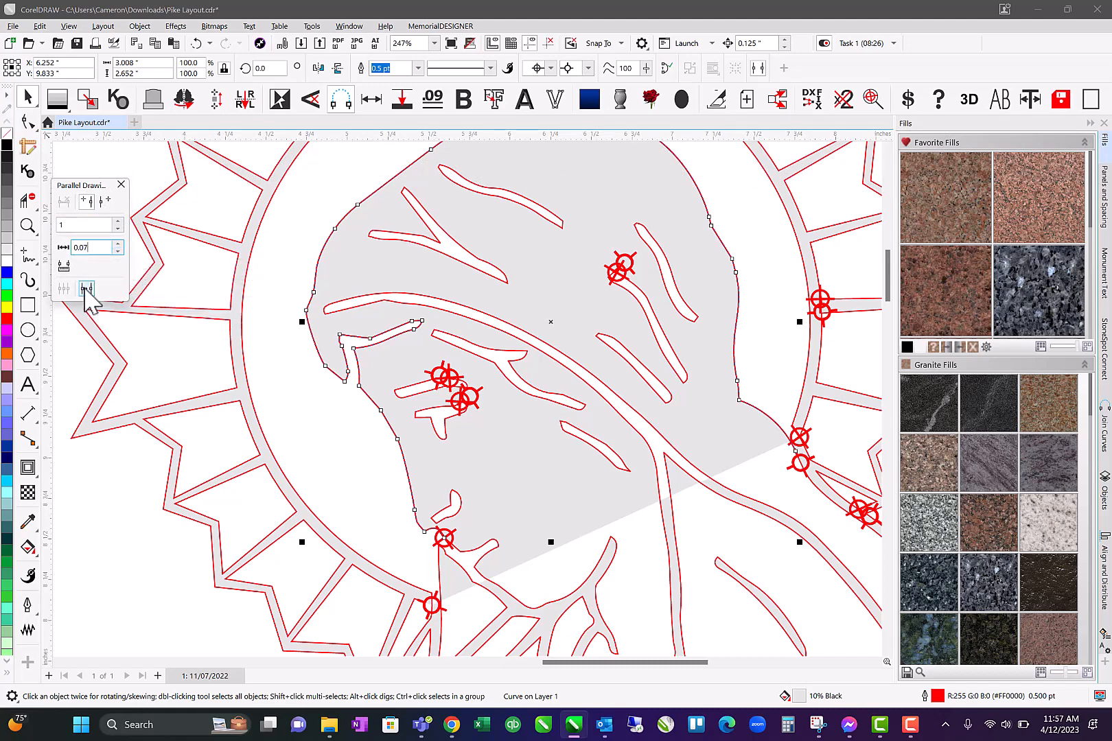
{"action": "left_click", "coordinate": [86, 288]}
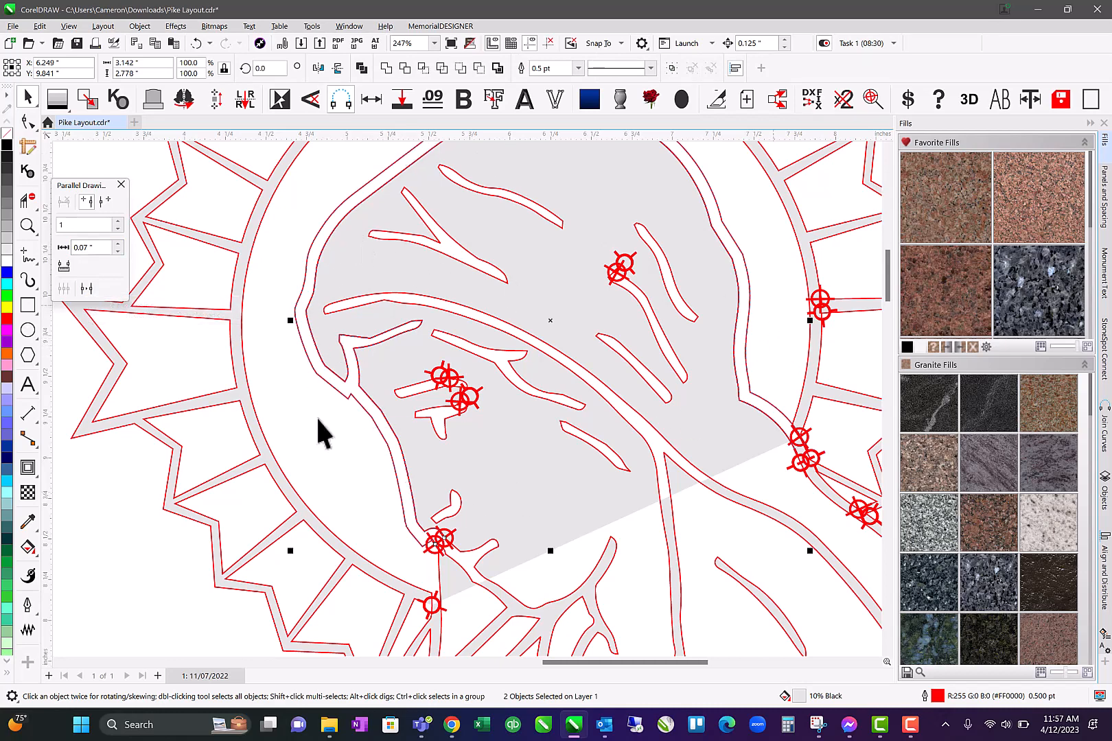
{"action": "left_click", "coordinate": [426, 546]}
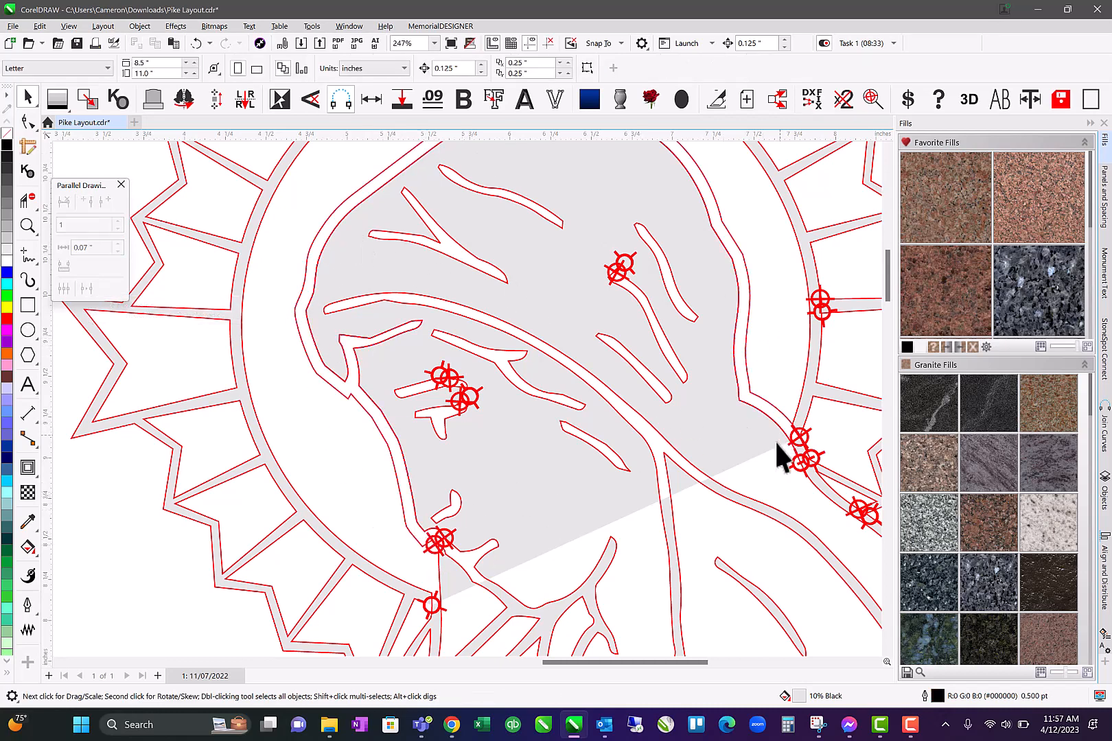
Extend the parallel line's front end down to the halo corner, delete its extra nodes and shape it alongside the neck line
{"action": "scroll", "coordinate": [437, 571], "scroll_direction": "up", "scroll_amount": 4}
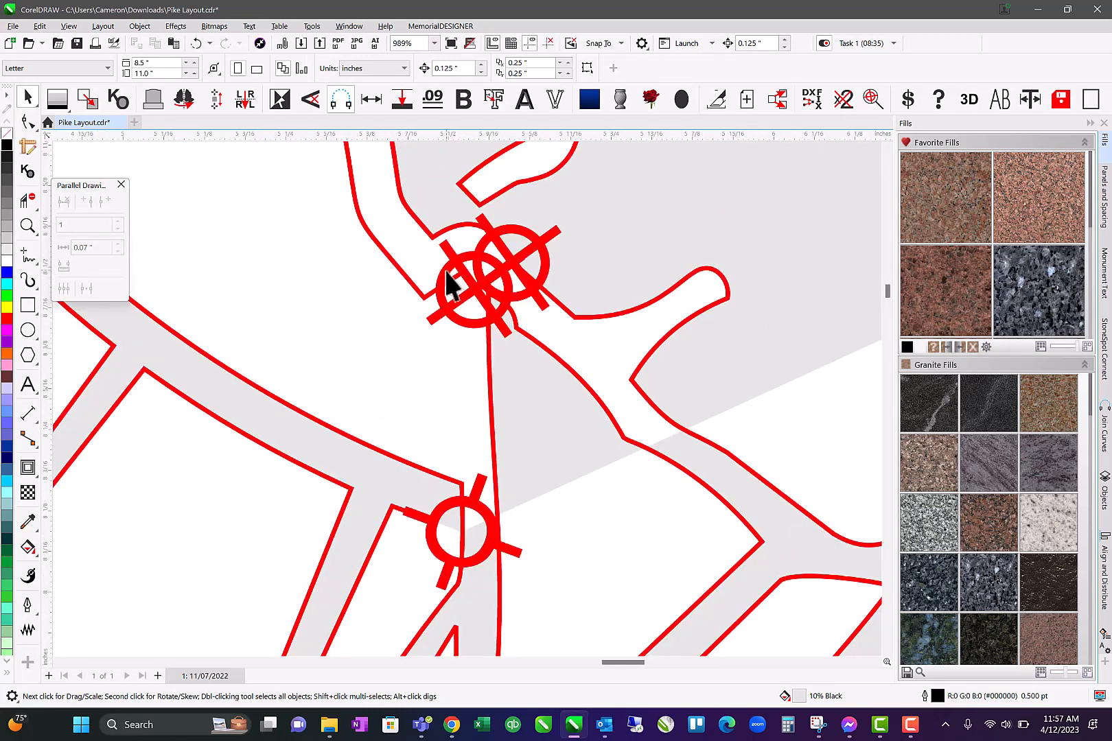
{"action": "left_click", "coordinate": [27, 122]}
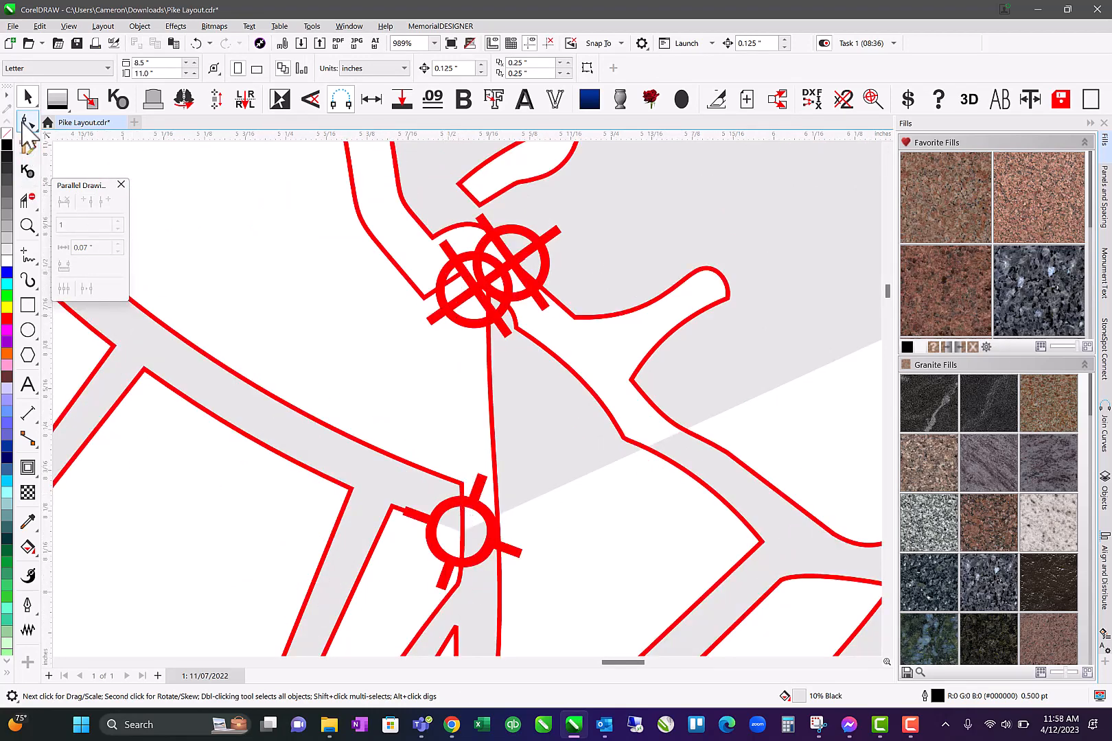
{"action": "left_click", "coordinate": [462, 515]}
{"action": "key", "text": "shift+F9"}
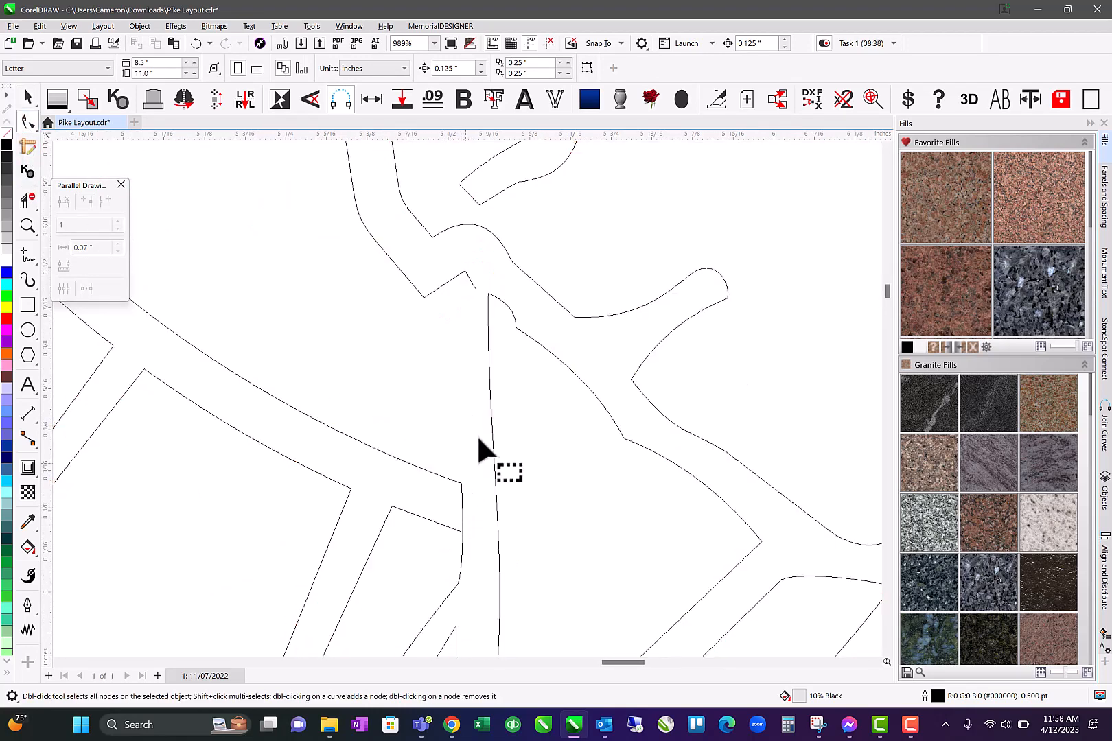
{"action": "left_click", "coordinate": [473, 292]}
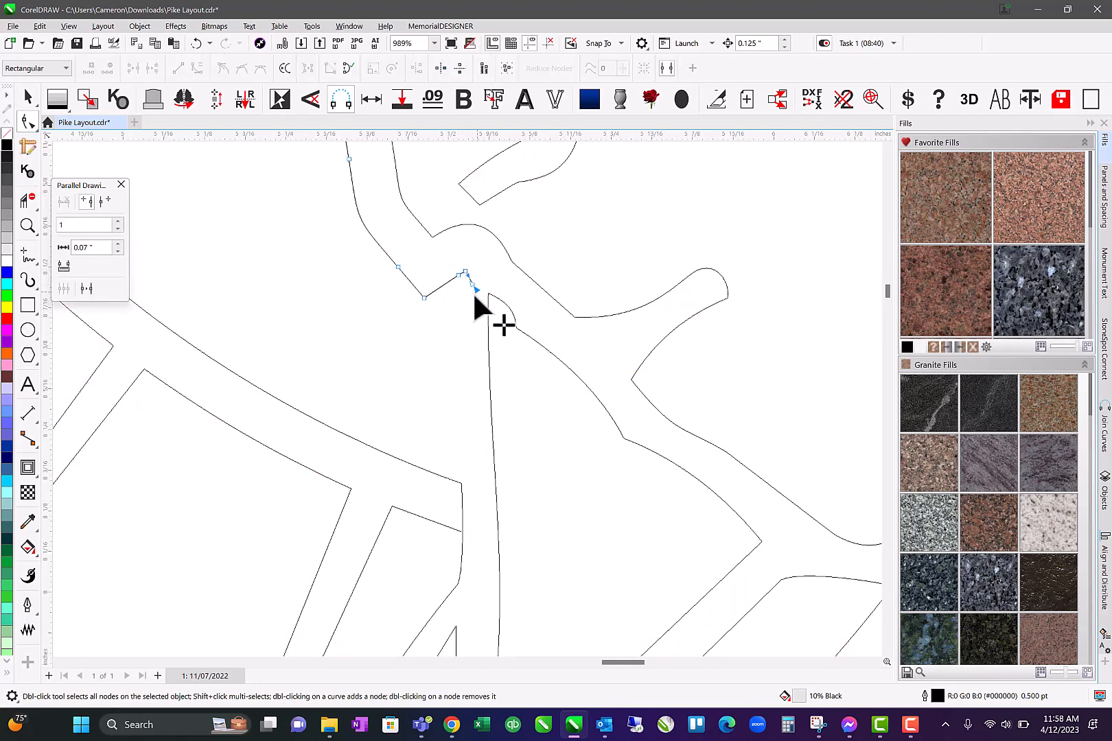
{"action": "left_click_drag", "start_coordinate": [473, 291], "coordinate": [461, 483]}
{"action": "left_click", "coordinate": [466, 271]}
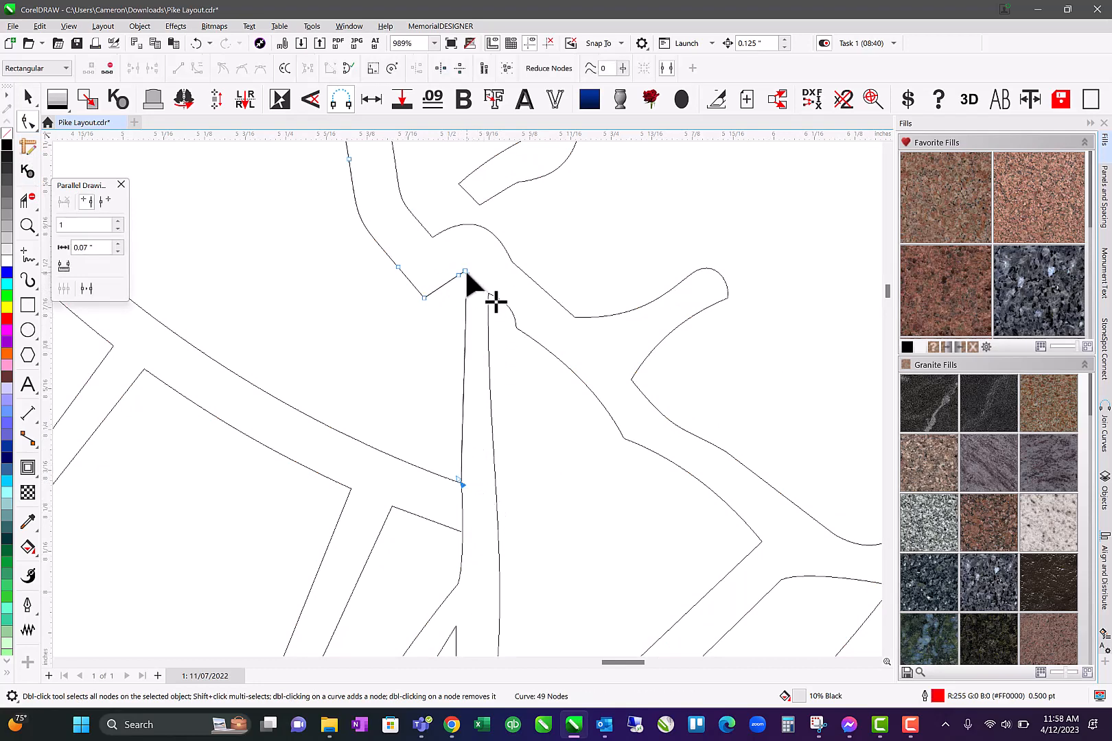
{"action": "double_click", "coordinate": [465, 270]}
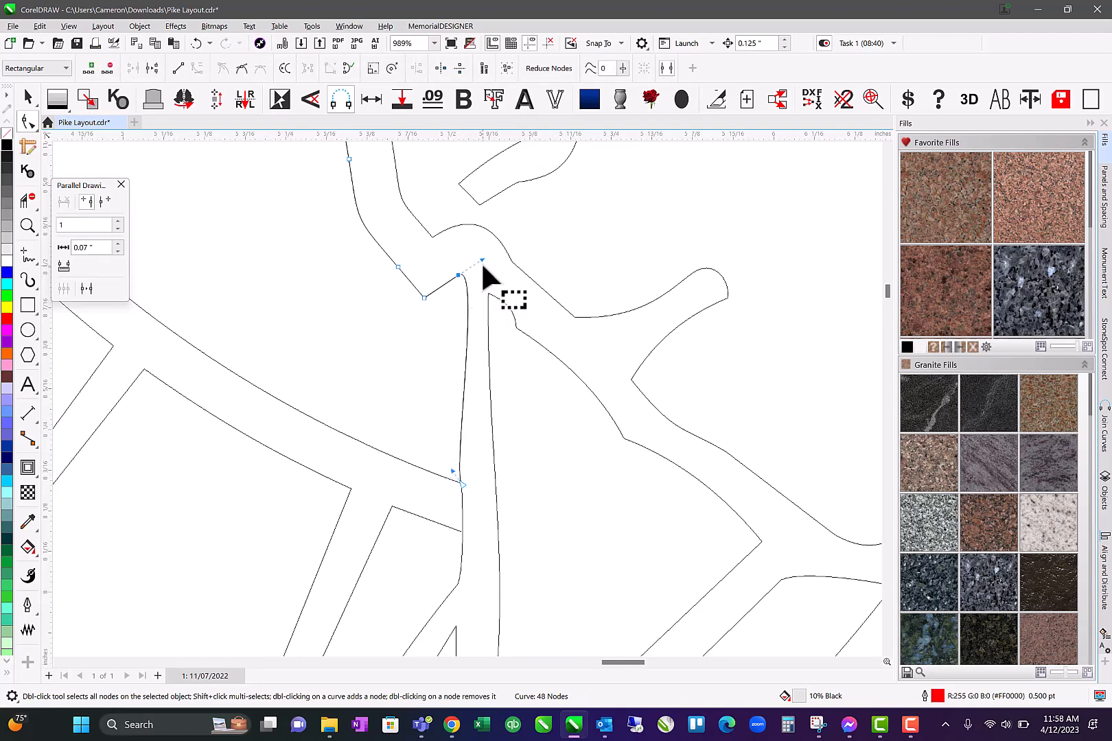
{"action": "mouse_move", "coordinate": [467, 292]}
{"action": "left_mouse_down"}
{"action": "mouse_move", "coordinate": [455, 319]}
{"action": "mouse_move", "coordinate": [453, 306]}
{"action": "left_mouse_up"}
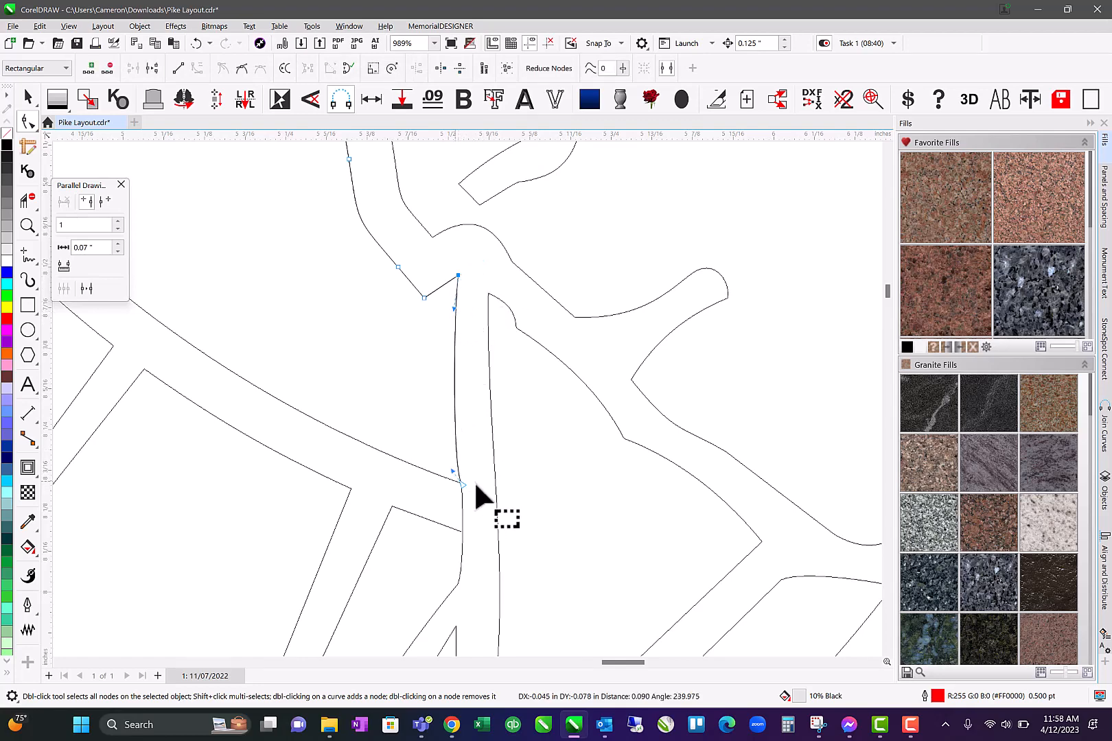
{"action": "left_click", "coordinate": [465, 494]}
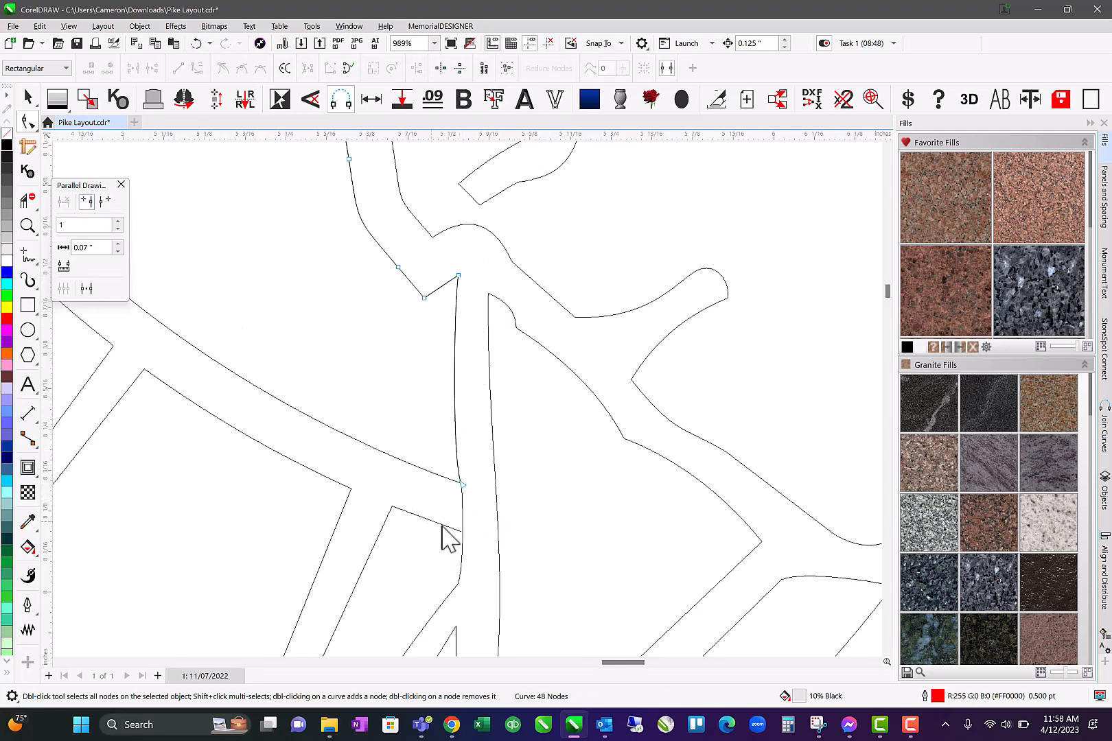
Trim away the short halo segment that closes off the band beside the neck below the chin
{"action": "mouse_move", "coordinate": [462, 529]}
{"action": "left_mouse_down"}
{"action": "mouse_move", "coordinate": [473, 544]}
{"action": "mouse_move", "coordinate": [471, 510]}
{"action": "left_mouse_up"}
{"action": "left_click", "coordinate": [29, 196]}
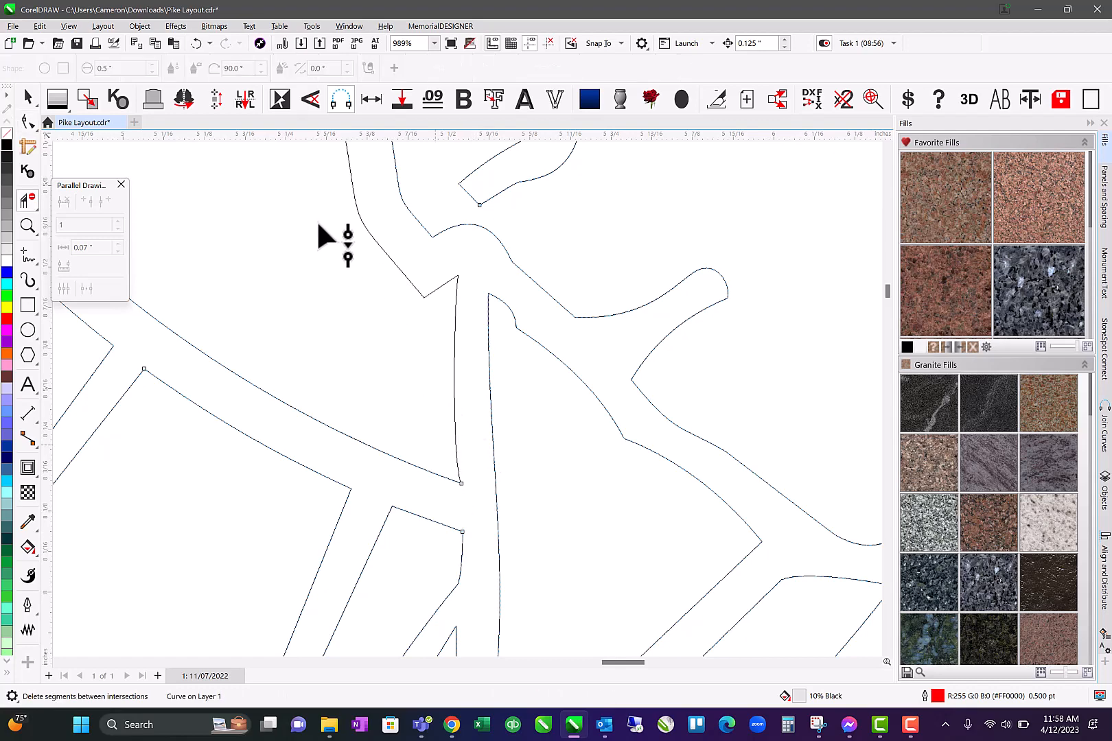
{"action": "left_click_drag", "start_coordinate": [317, 224], "coordinate": [551, 549]}
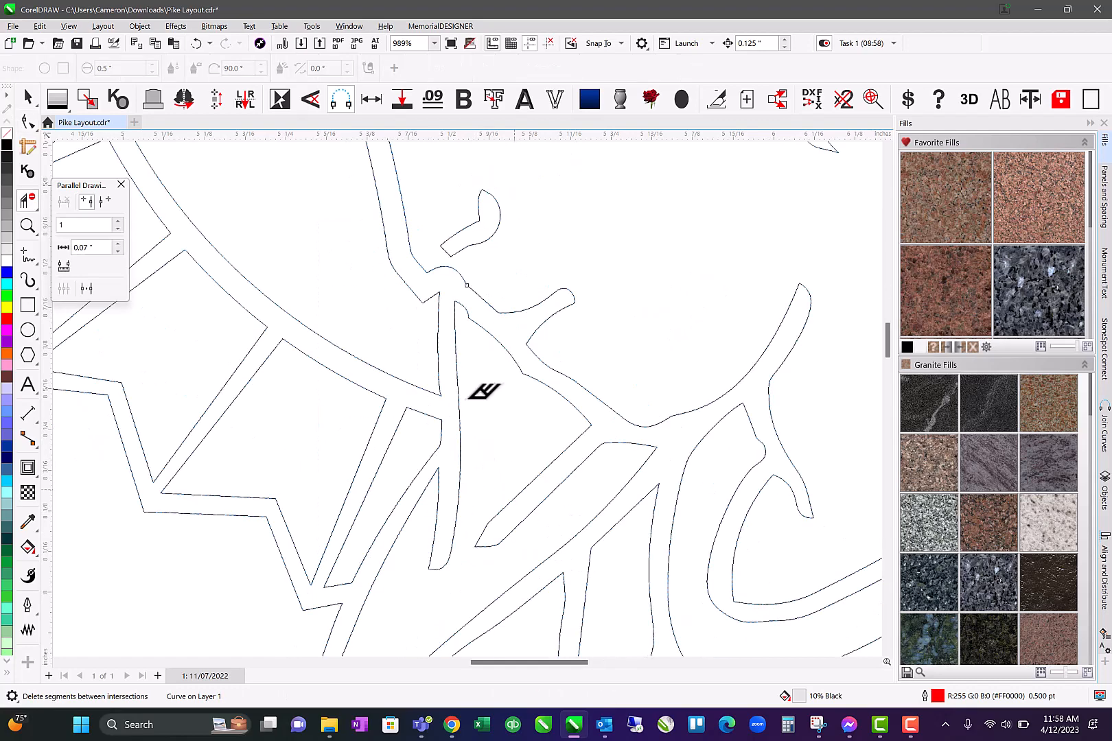
Trim the overlapping segments where the parallel head line meets the halo at the nape
{"action": "scroll", "coordinate": [484, 391], "scroll_direction": "down", "scroll_amount": 6}
{"action": "scroll", "coordinate": [551, 390], "scroll_direction": "up", "scroll_amount": 3}
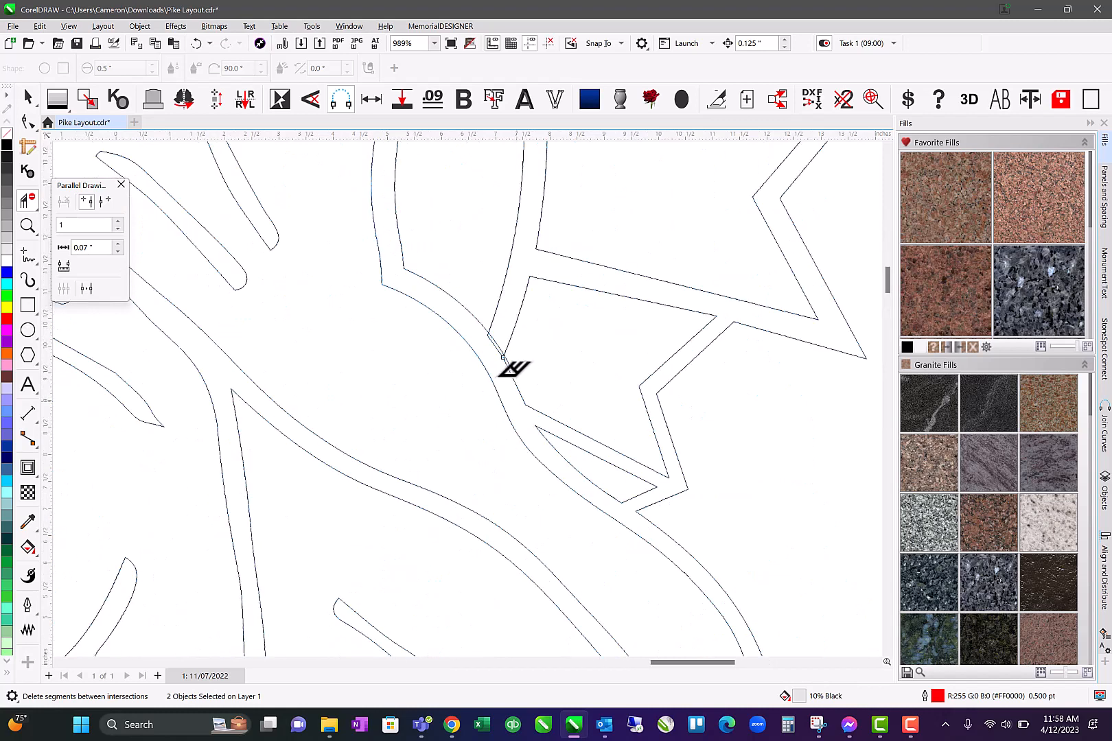
{"action": "scroll", "coordinate": [513, 369], "scroll_direction": "up", "scroll_amount": 5}
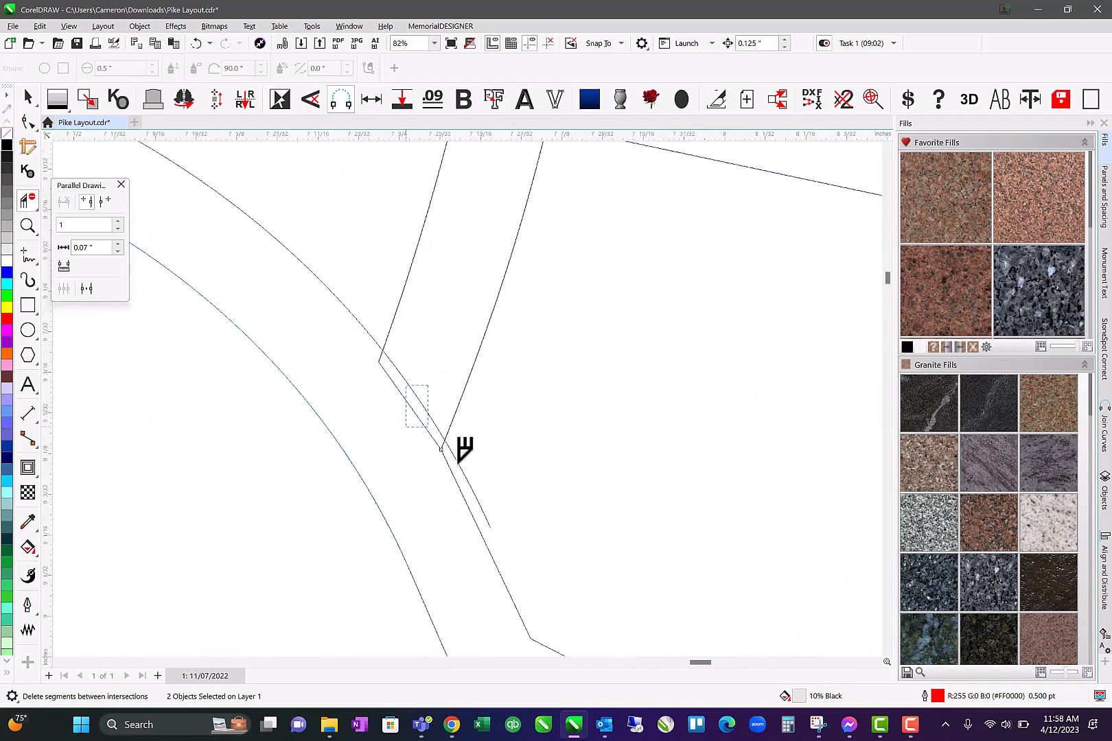
{"action": "left_click", "coordinate": [461, 455]}
{"action": "left_click", "coordinate": [467, 472]}
{"action": "left_click_drag", "start_coordinate": [350, 265], "coordinate": [494, 530]}
Close the open end of the short fold line on the woman's head by joining its end nodes
{"action": "scroll", "coordinate": [483, 392], "scroll_direction": "down", "scroll_amount": 10}
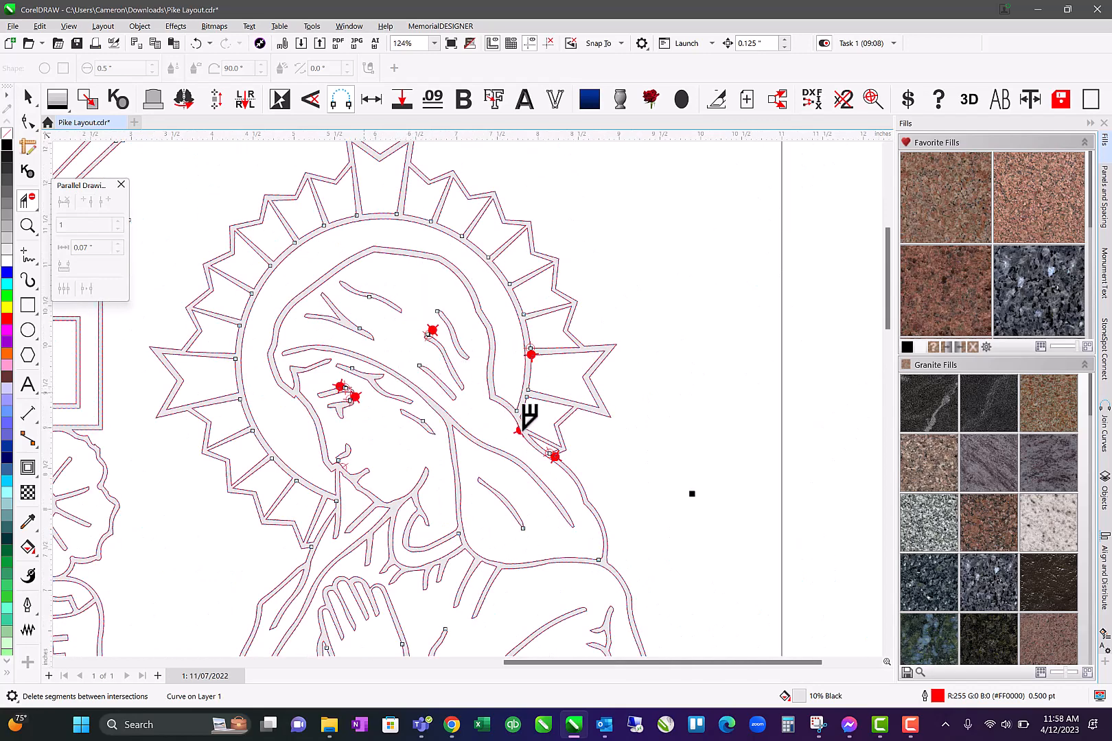
{"action": "left_click", "coordinate": [520, 431]}
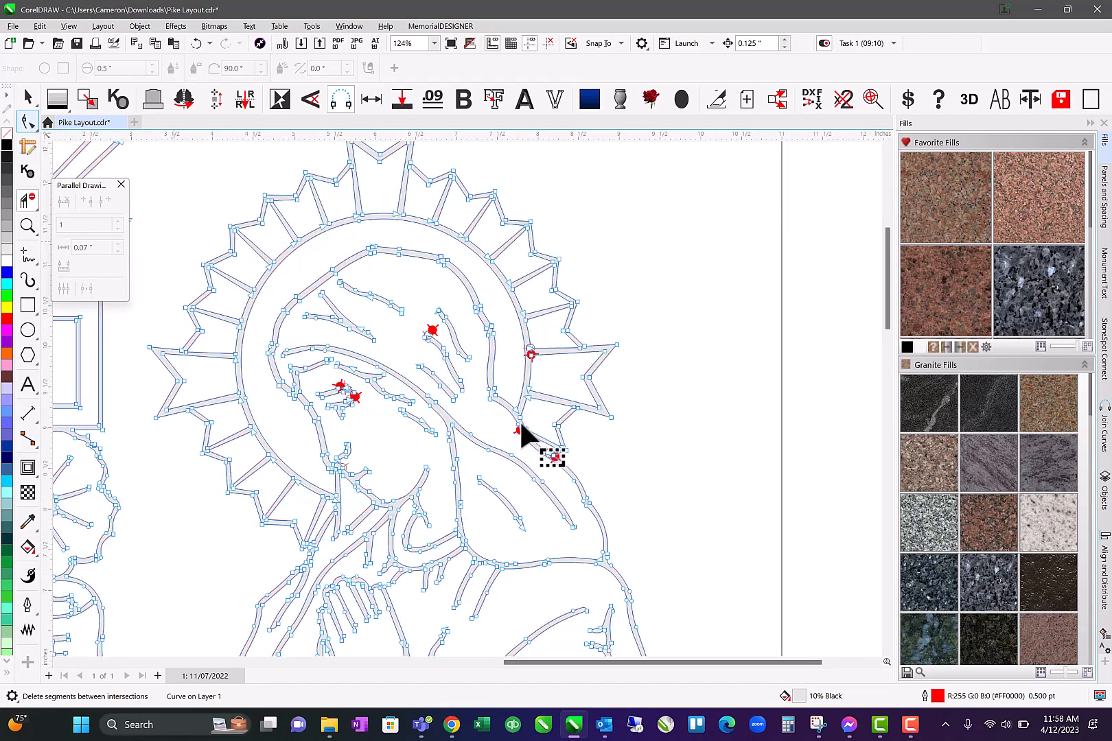
{"action": "scroll", "coordinate": [490, 412], "scroll_direction": "up", "scroll_amount": 7}
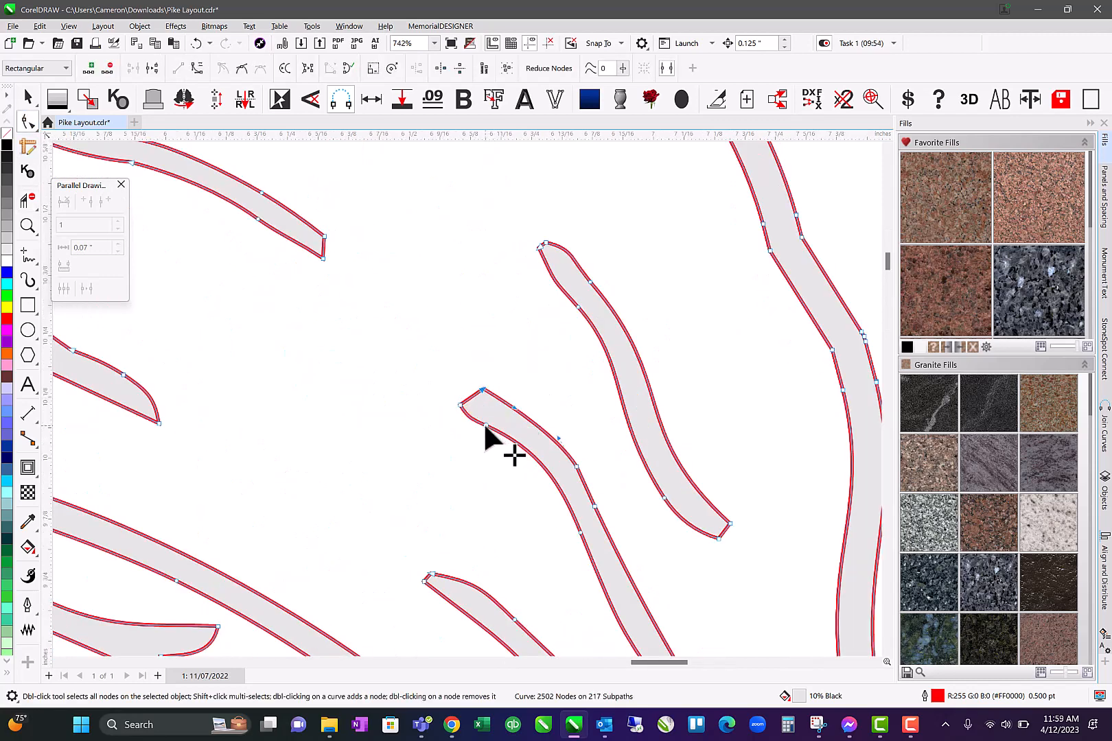
{"action": "scroll", "coordinate": [364, 491], "scroll_direction": "down", "scroll_amount": 6}
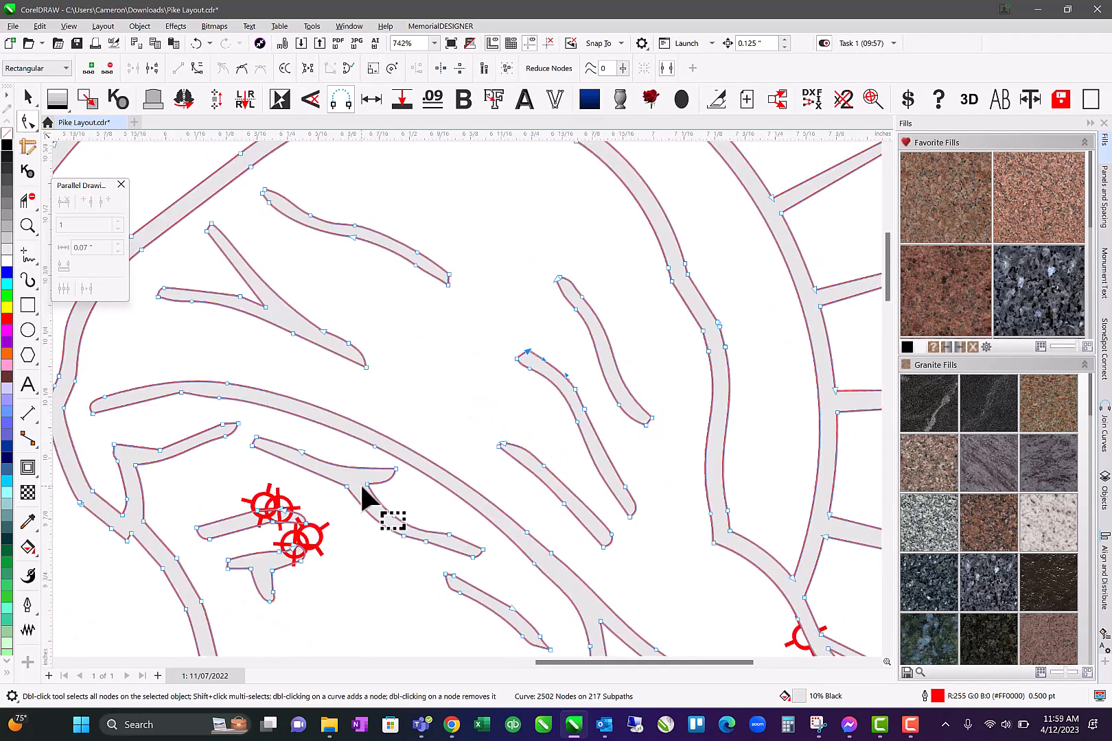
Join the open end nodes of the woman's eyebrow and eye shapes to close both
{"action": "scroll", "coordinate": [439, 425], "scroll_direction": "up", "scroll_amount": 6}
{"action": "left_click_drag", "start_coordinate": [461, 399], "coordinate": [516, 449]}
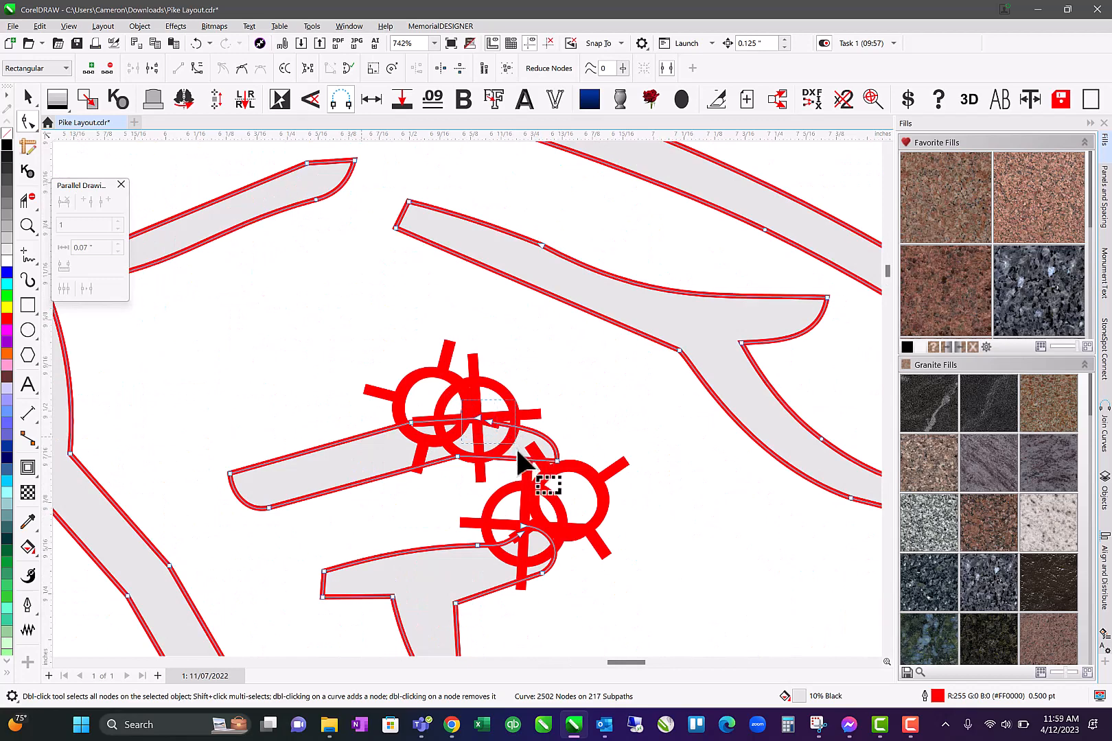
{"action": "key", "text": "ctrl+j"}
{"action": "left_click_drag", "start_coordinate": [508, 509], "coordinate": [563, 550]}
{"action": "key", "text": "ctrl+j"}
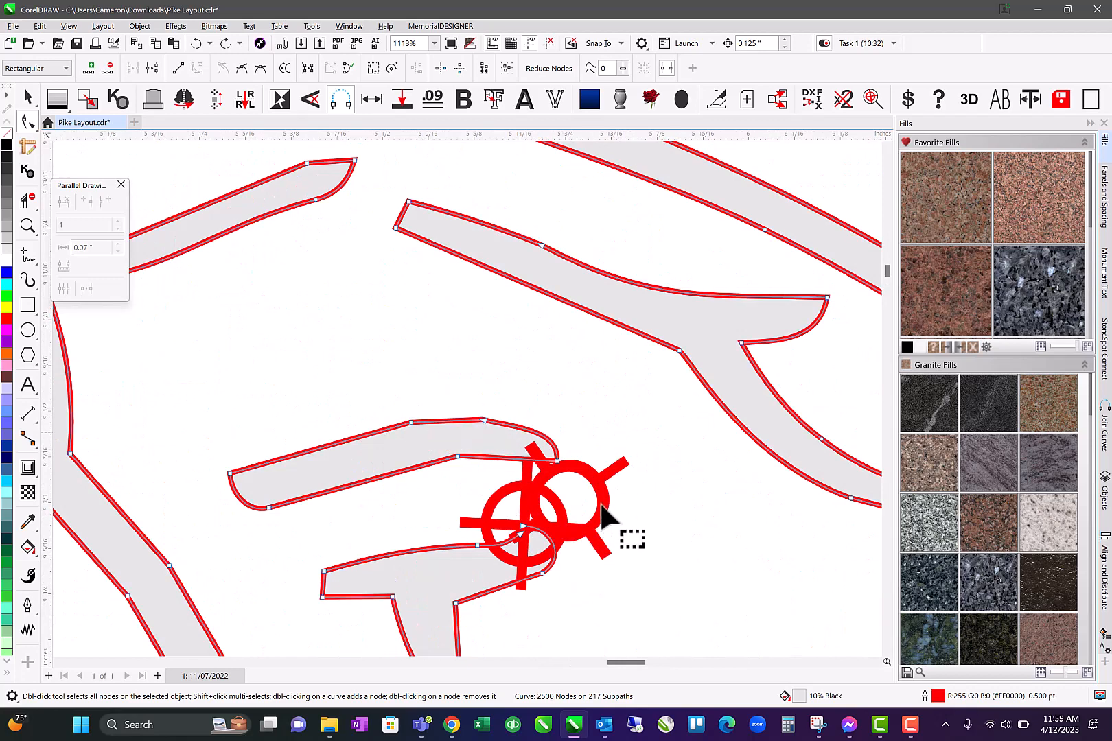
{"action": "key", "text": "ctrl+z"}
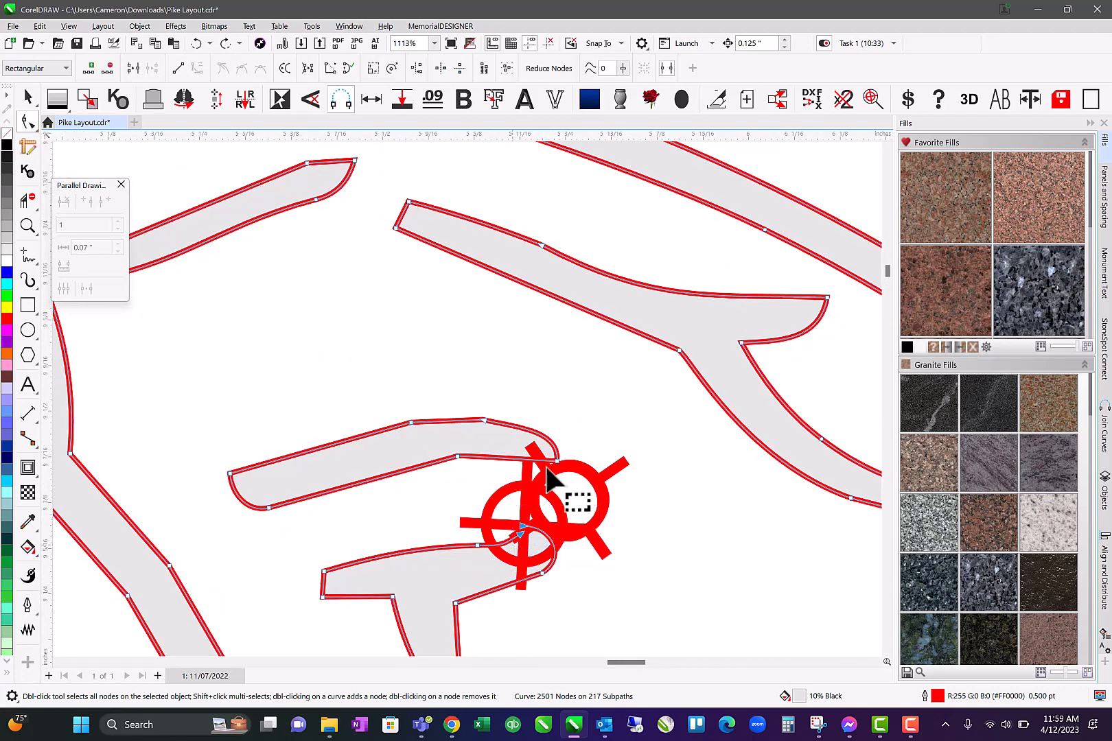
{"action": "scroll", "coordinate": [473, 405], "scroll_direction": "down", "scroll_amount": 3}
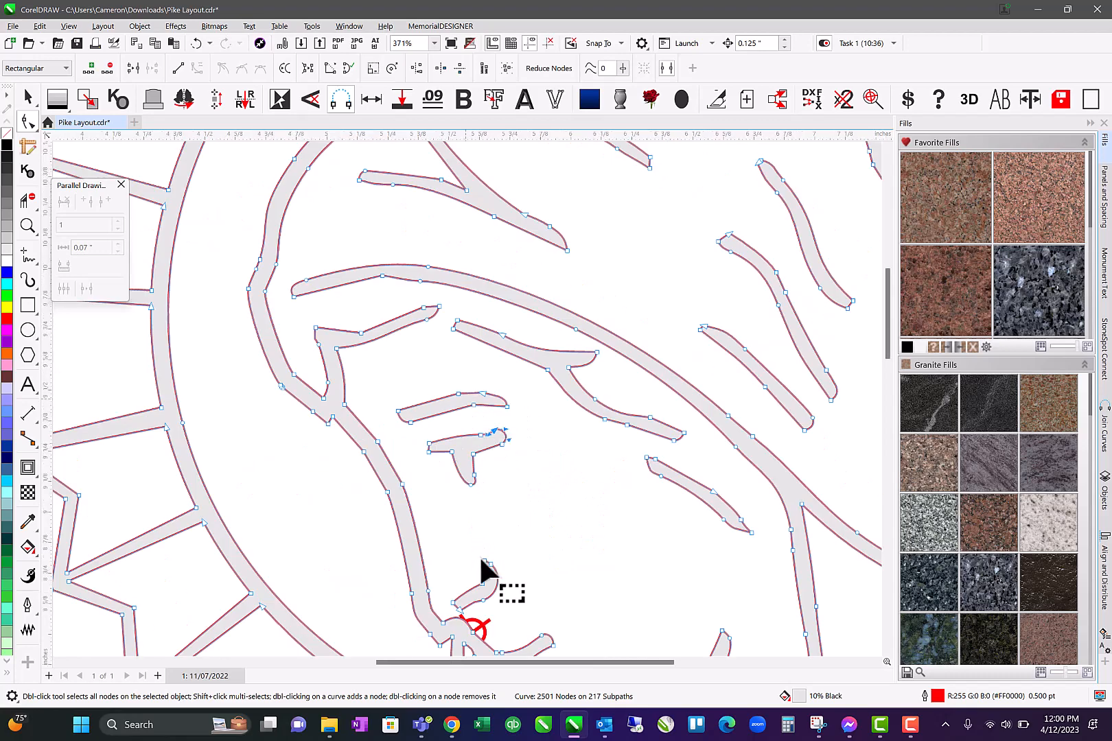
Try moving the node on the lower face outline to the top of the neck line, and undo the move
{"action": "scroll", "coordinate": [474, 604], "scroll_direction": "down", "scroll_amount": 2}
{"action": "scroll", "coordinate": [476, 513], "scroll_direction": "up", "scroll_amount": 2}
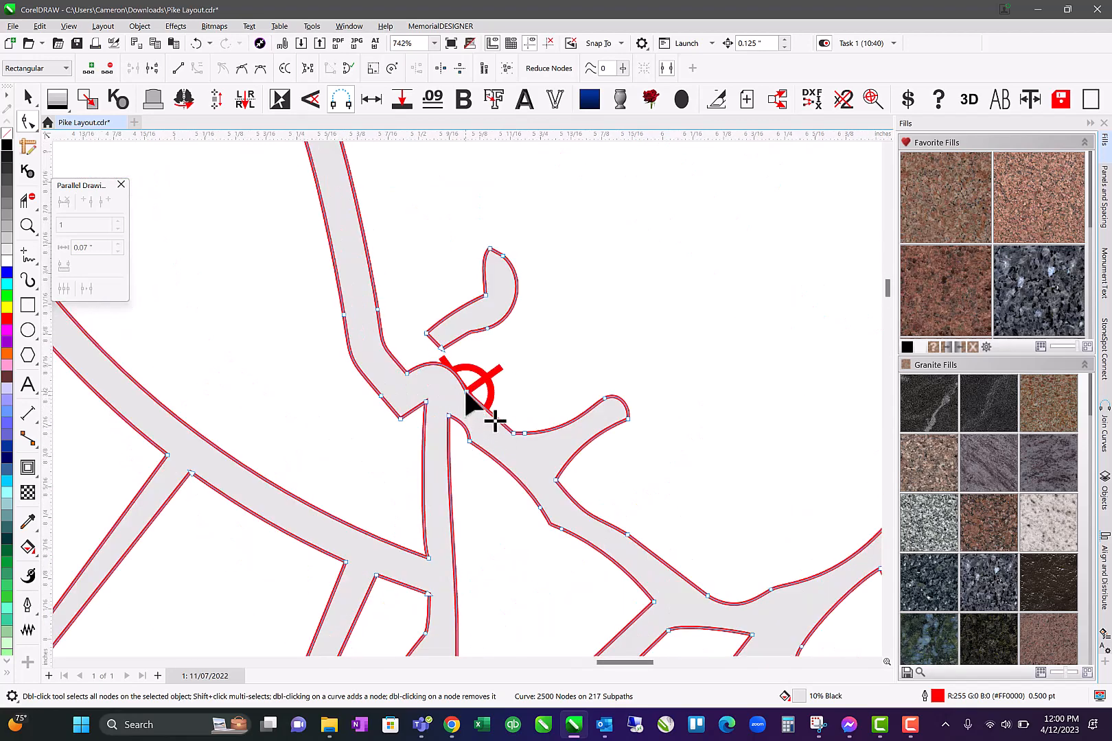
{"action": "left_click_drag", "start_coordinate": [466, 391], "coordinate": [446, 411]}
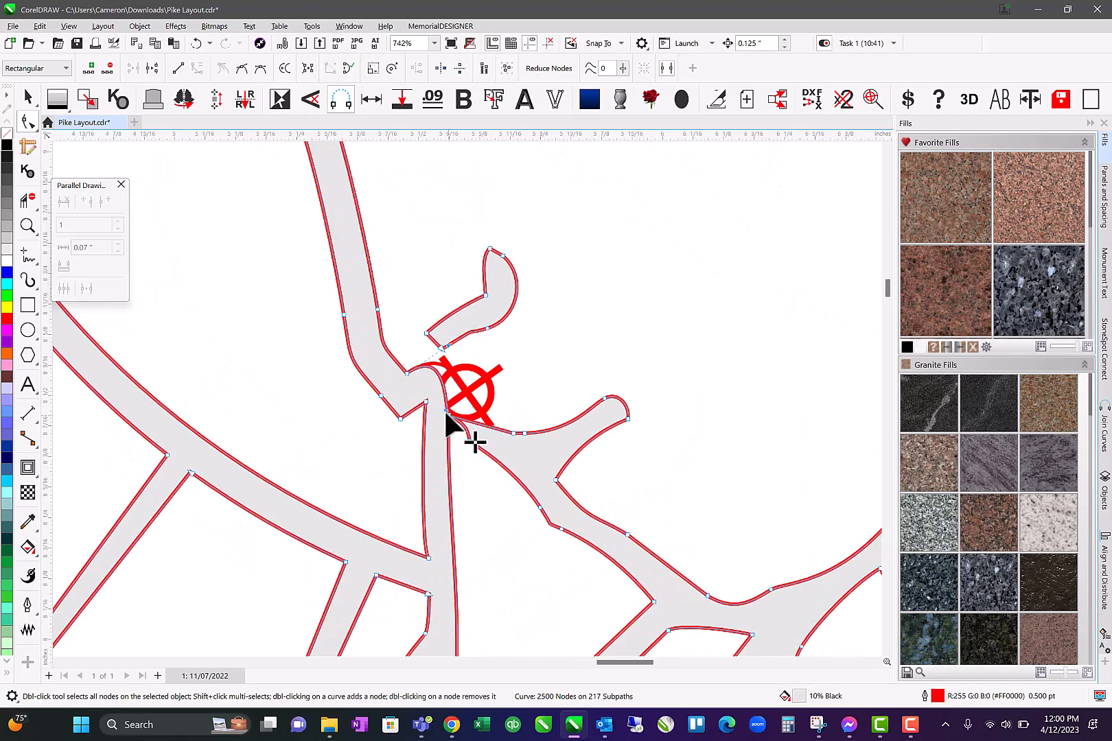
{"action": "left_click", "coordinate": [444, 371]}
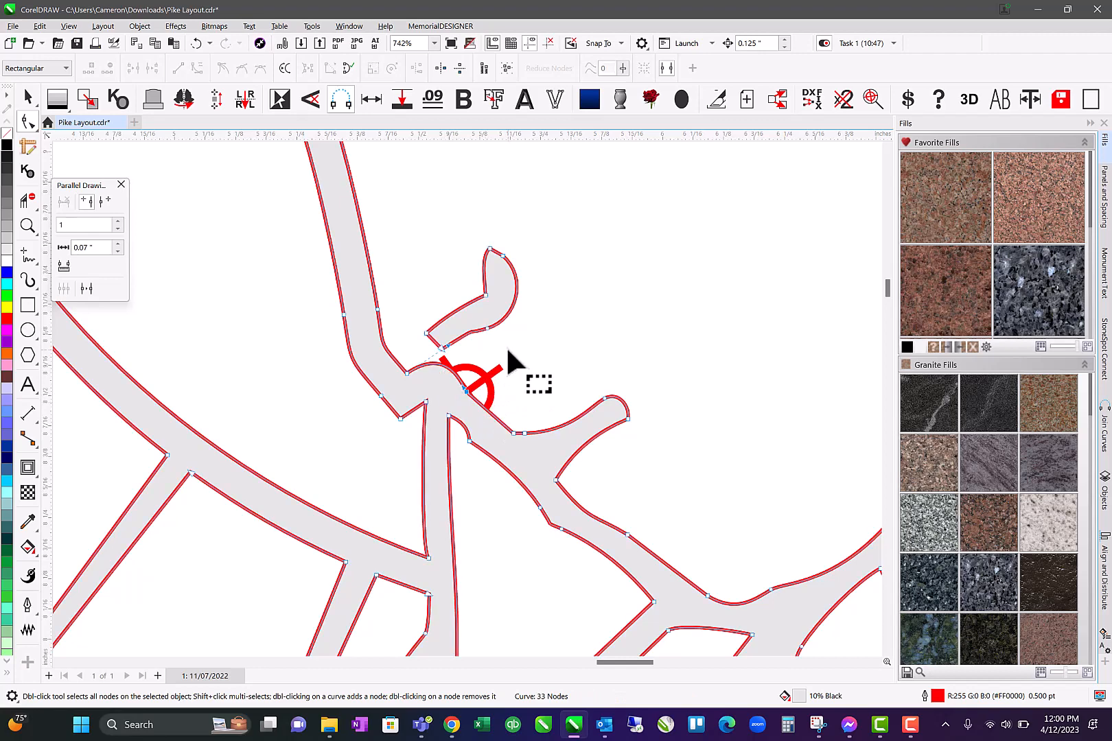
{"action": "key", "text": "ctrl+z"}
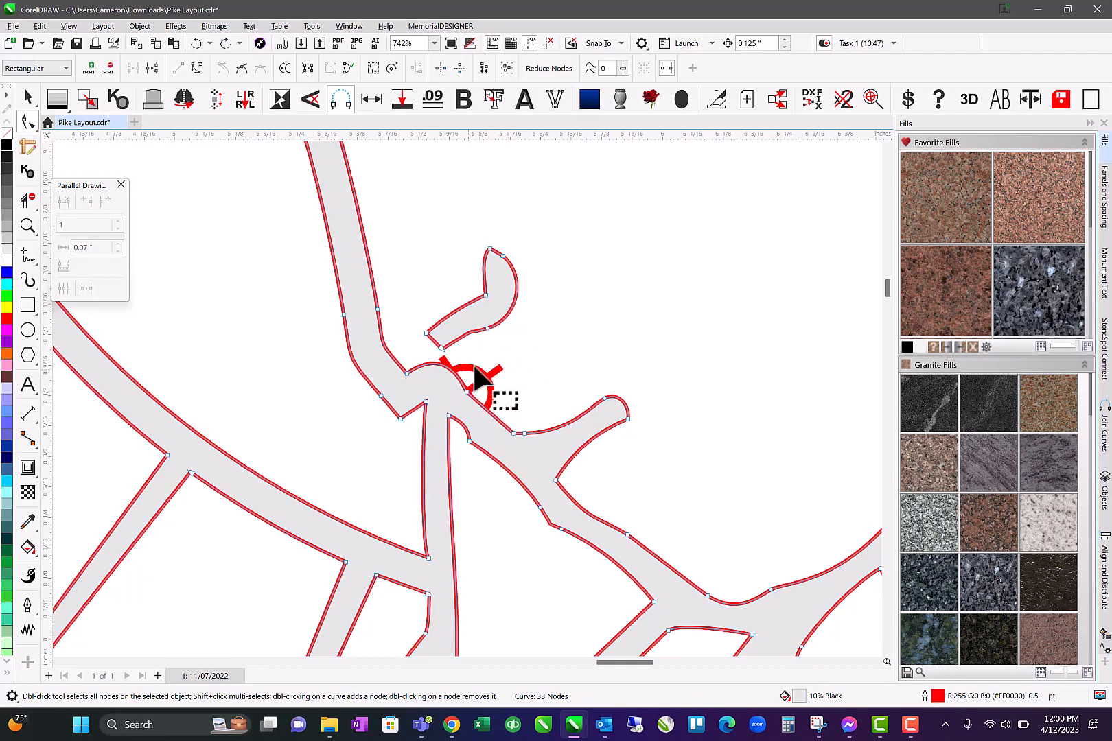
Select the leftover pasted copy of the head outline and delete it from the artwork
{"action": "left_click_drag", "start_coordinate": [445, 401], "coordinate": [401, 382]}
{"action": "left_click", "coordinate": [467, 395]}
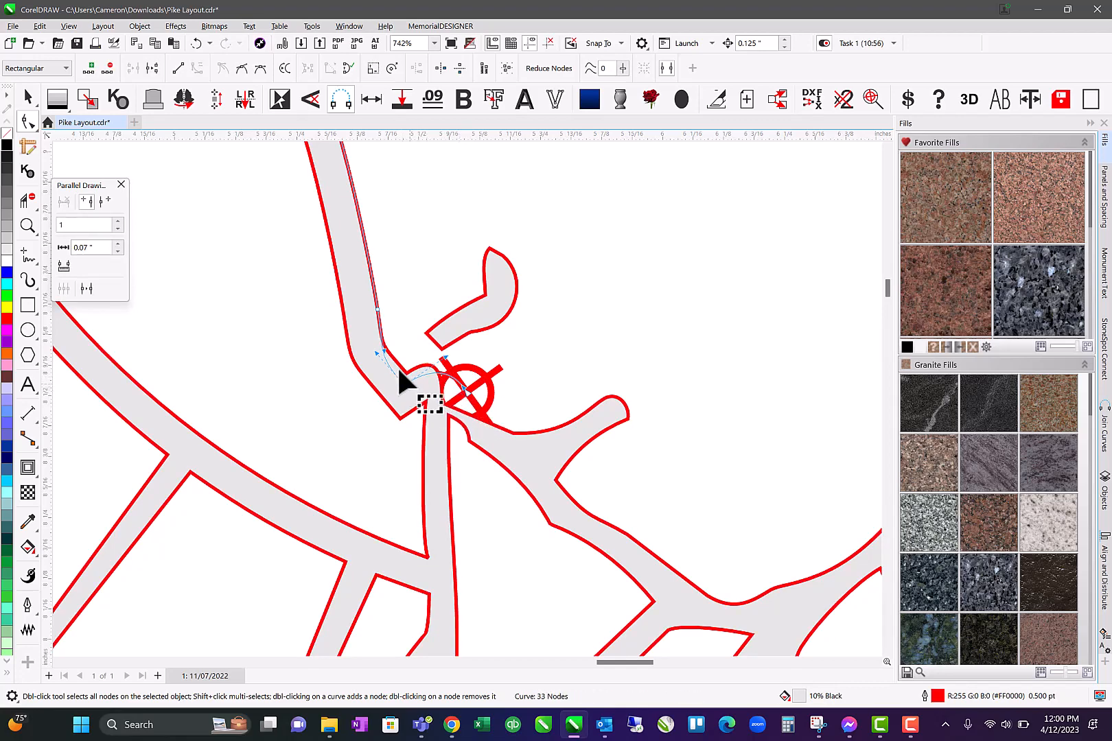
{"action": "scroll", "coordinate": [391, 324], "scroll_direction": "down", "scroll_amount": 1}
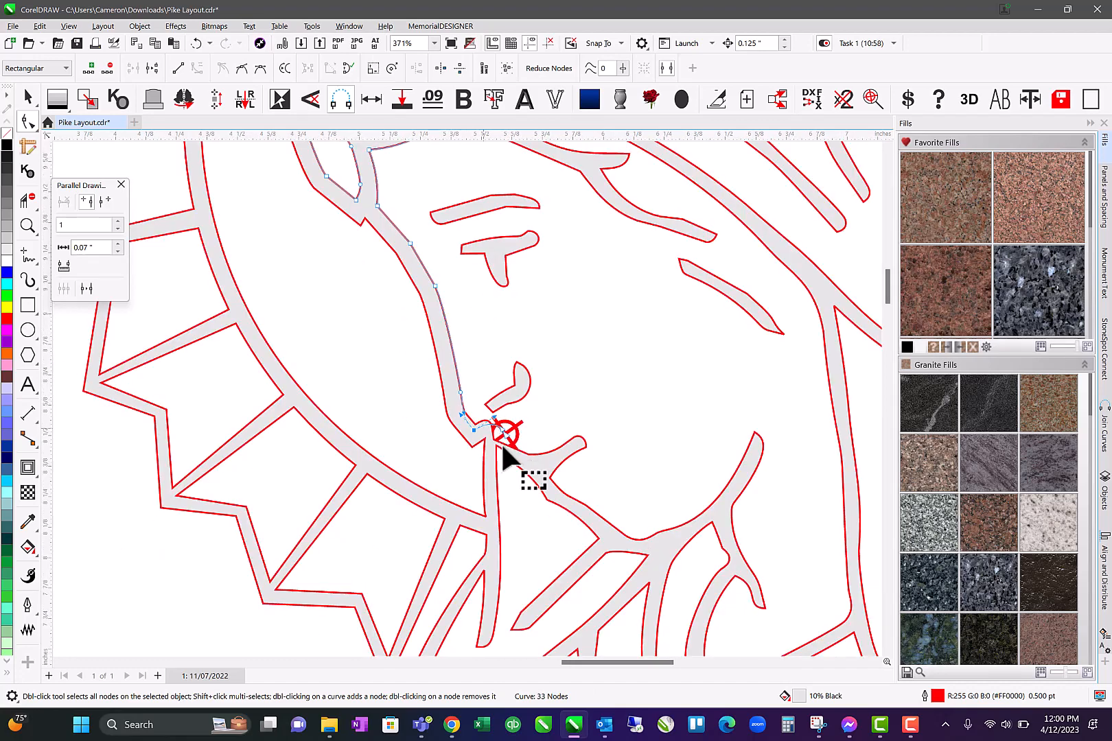
{"action": "left_click", "coordinate": [28, 98]}
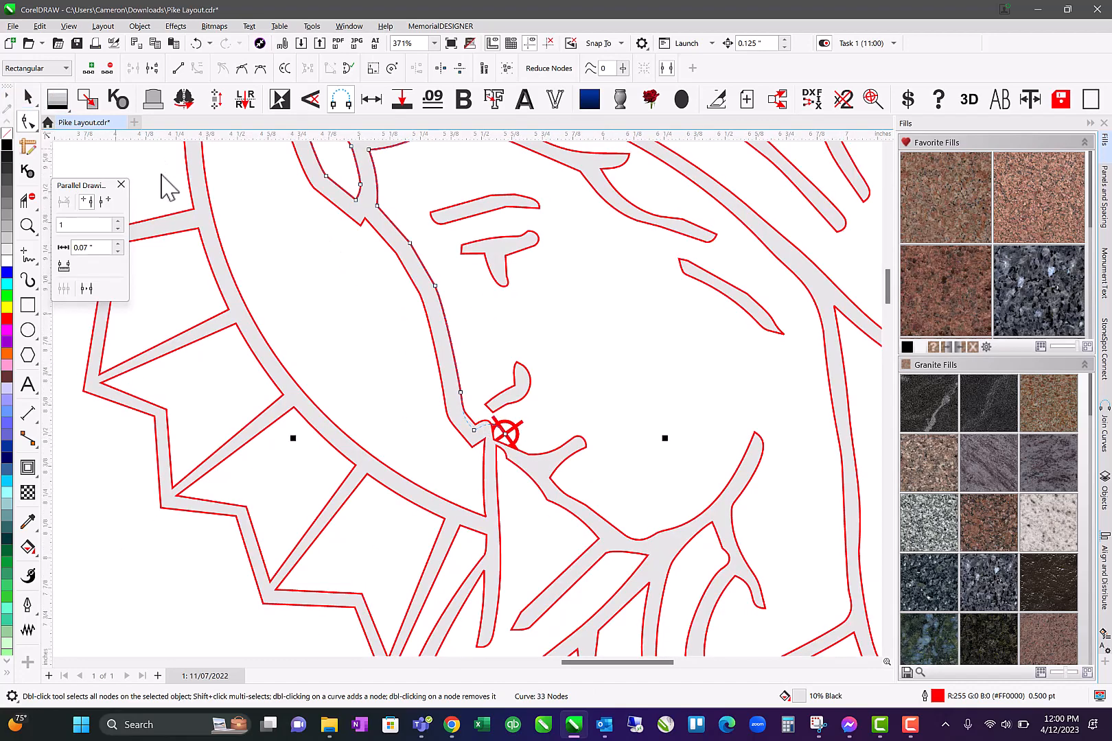
{"action": "scroll", "coordinate": [515, 331], "scroll_direction": "down", "scroll_amount": 1}
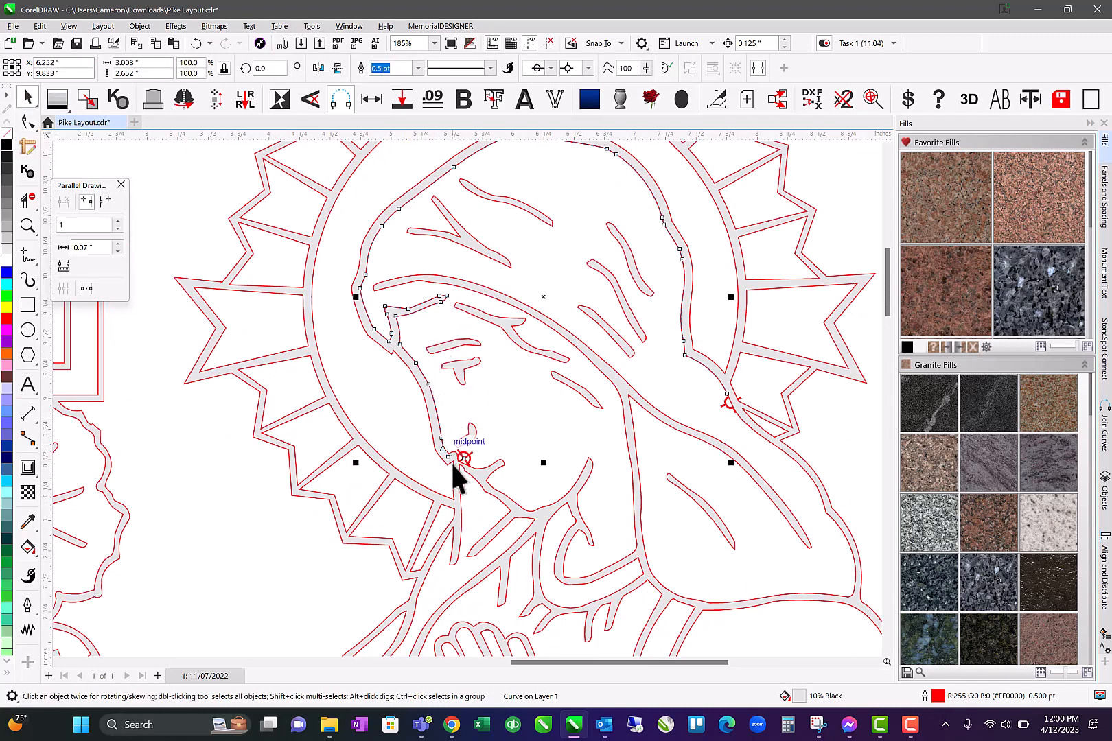
{"action": "left_click", "coordinate": [450, 438]}
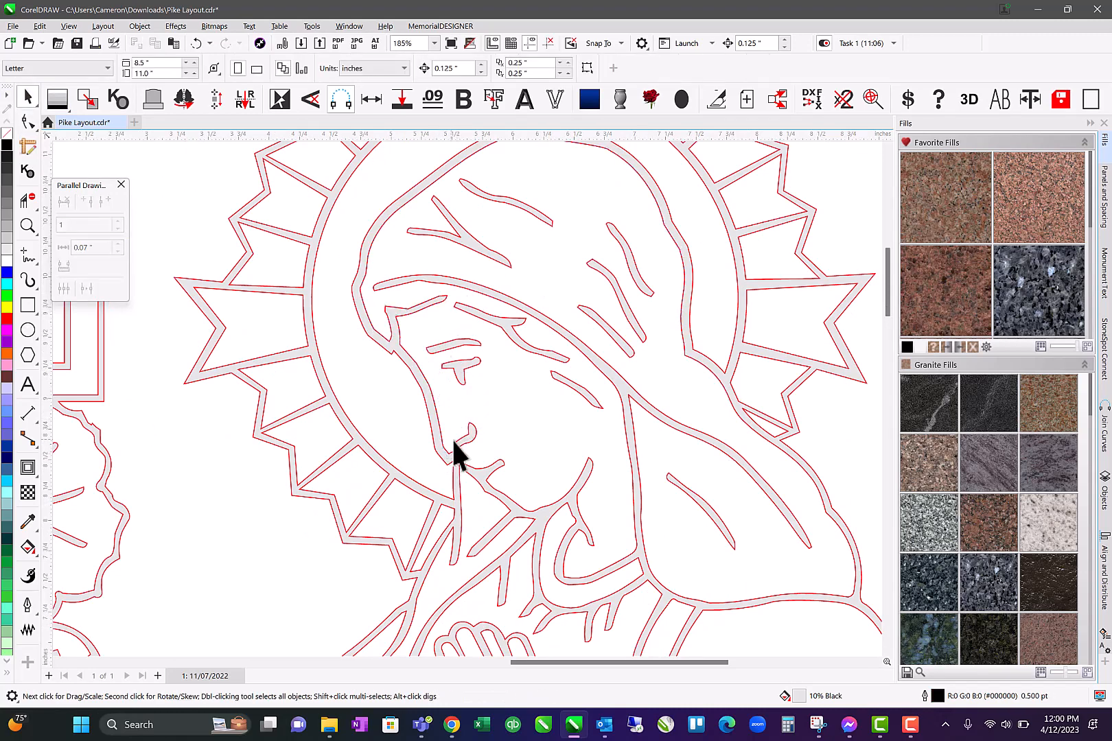
Join the open nodes at the cross's inner corner, below its arm and above the flower, to close the outline
{"action": "scroll", "coordinate": [494, 367], "scroll_direction": "down", "scroll_amount": 1}
{"action": "scroll", "coordinate": [333, 422], "scroll_direction": "down", "scroll_amount": 1}
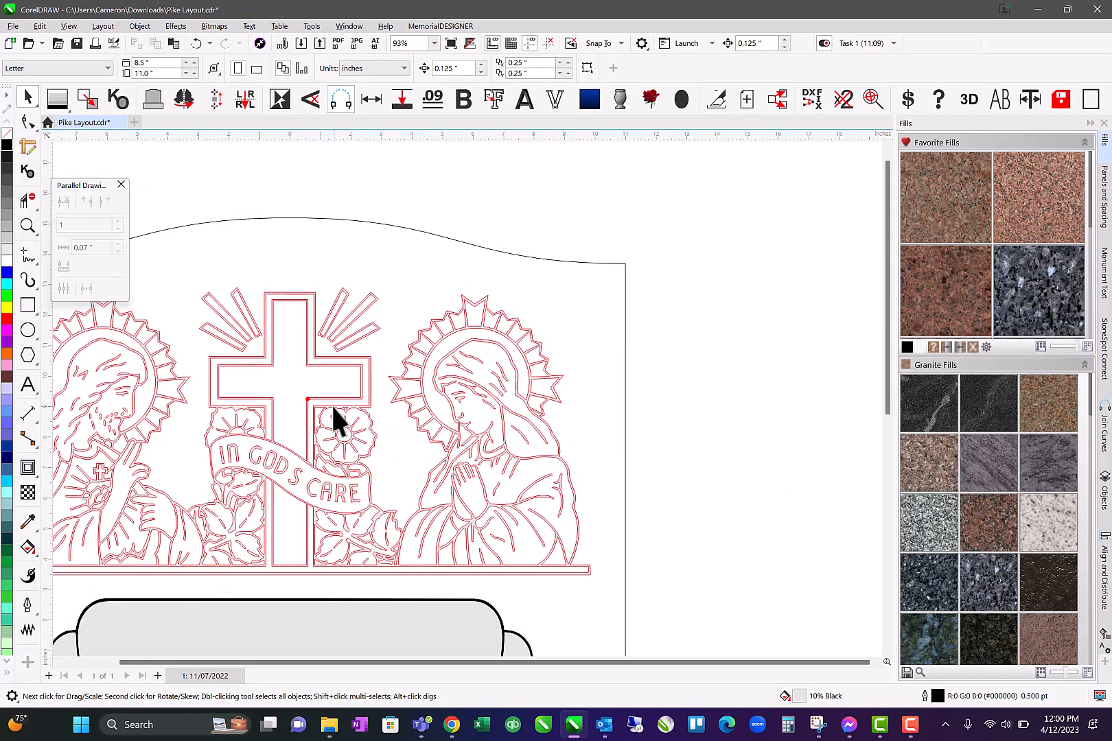
{"action": "scroll", "coordinate": [461, 409], "scroll_direction": "up", "scroll_amount": 3}
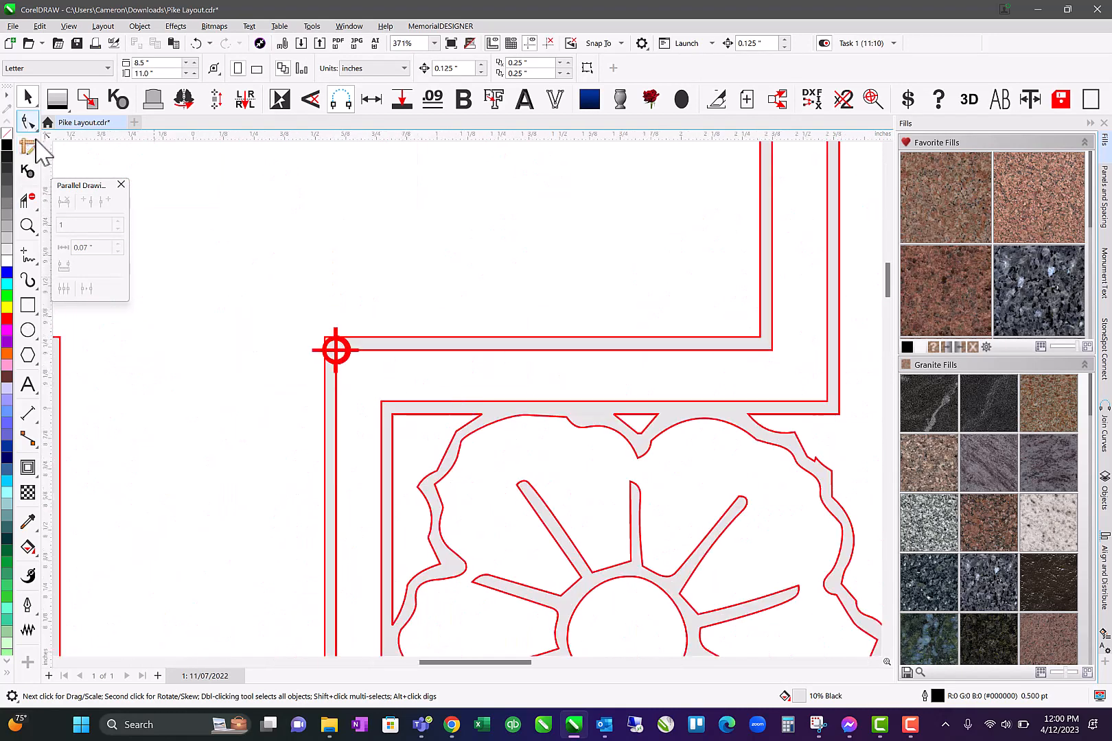
{"action": "left_click", "coordinate": [335, 355]}
{"action": "scroll", "coordinate": [340, 354], "scroll_direction": "up", "scroll_amount": 2}
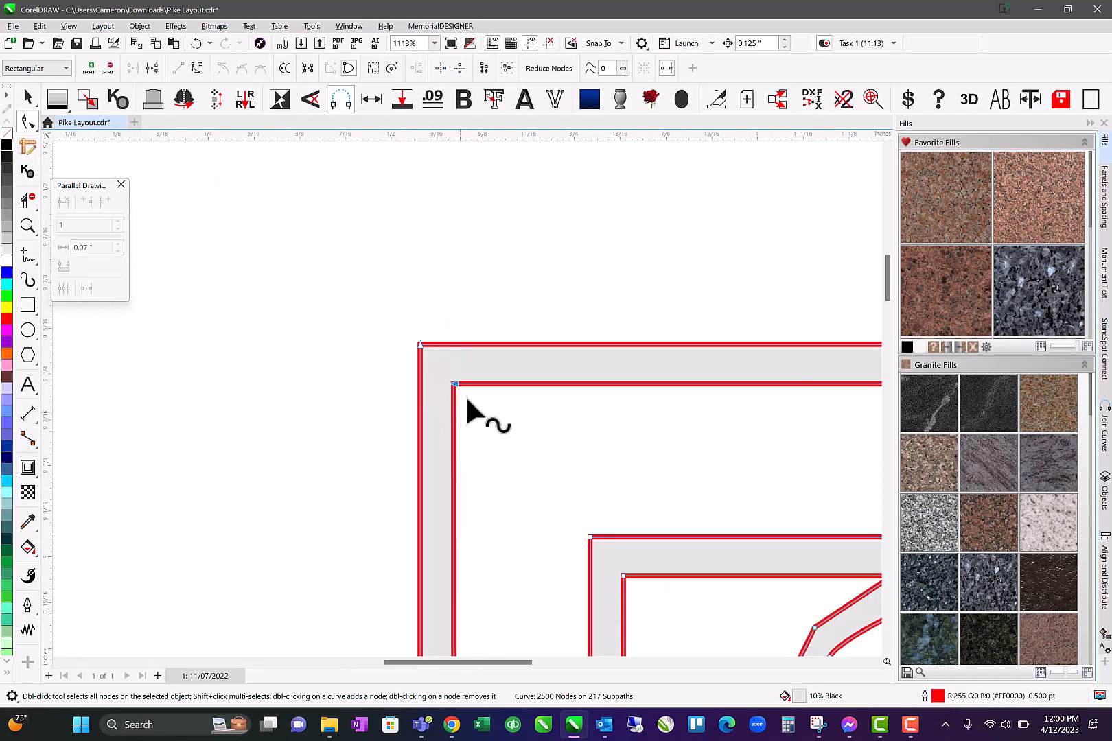
{"action": "scroll", "coordinate": [469, 409], "scroll_direction": "down", "scroll_amount": 5}
{"action": "scroll", "coordinate": [385, 395], "scroll_direction": "up", "scroll_amount": 1}
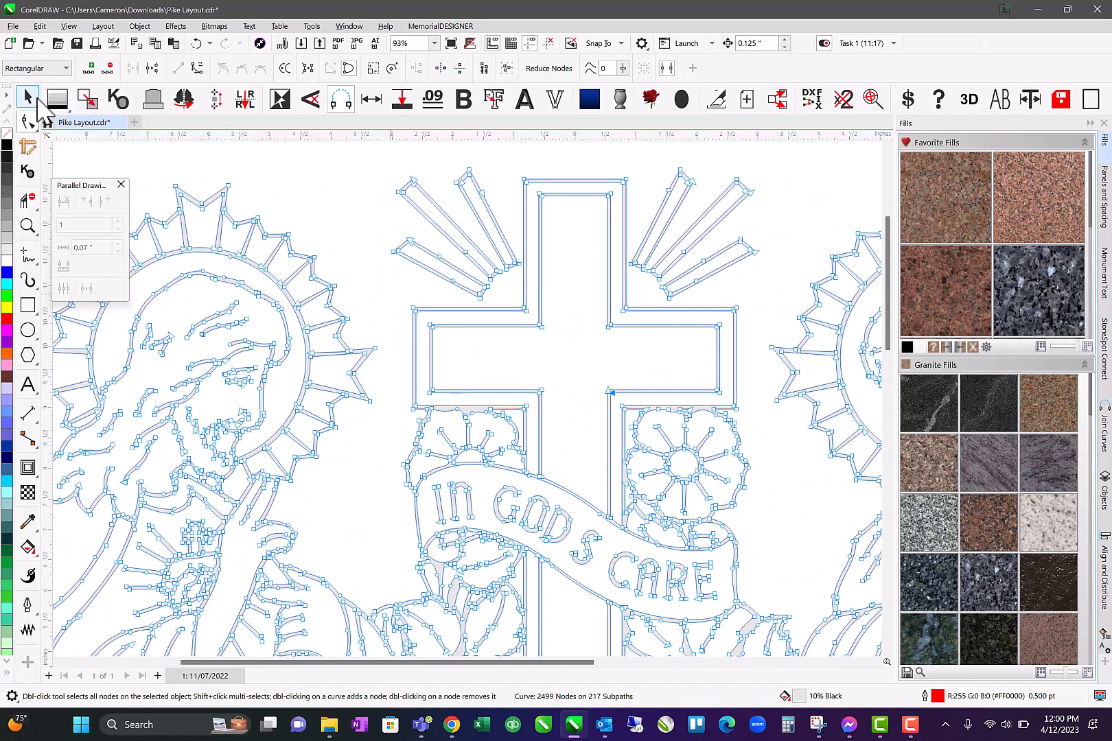
{"action": "key", "text": "space"}
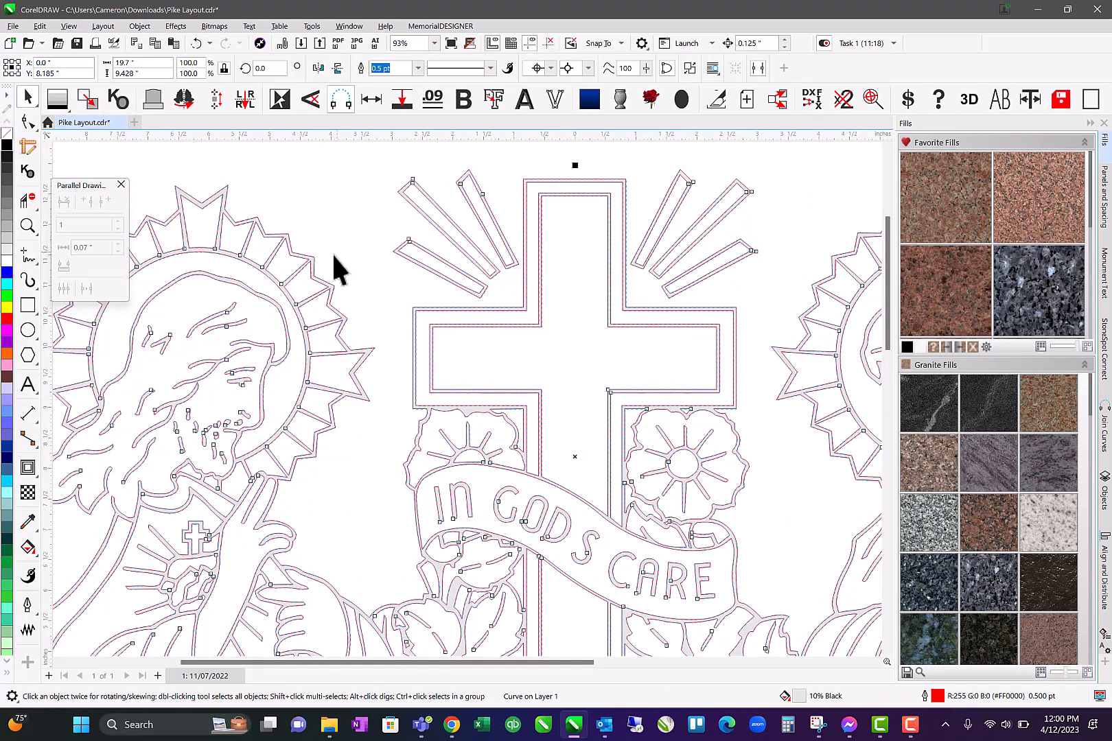
Recolour the closed headstone artwork with black line work and light grey enclosed areas, without the red outline
{"action": "scroll", "coordinate": [386, 252], "scroll_direction": "down", "scroll_amount": 1}
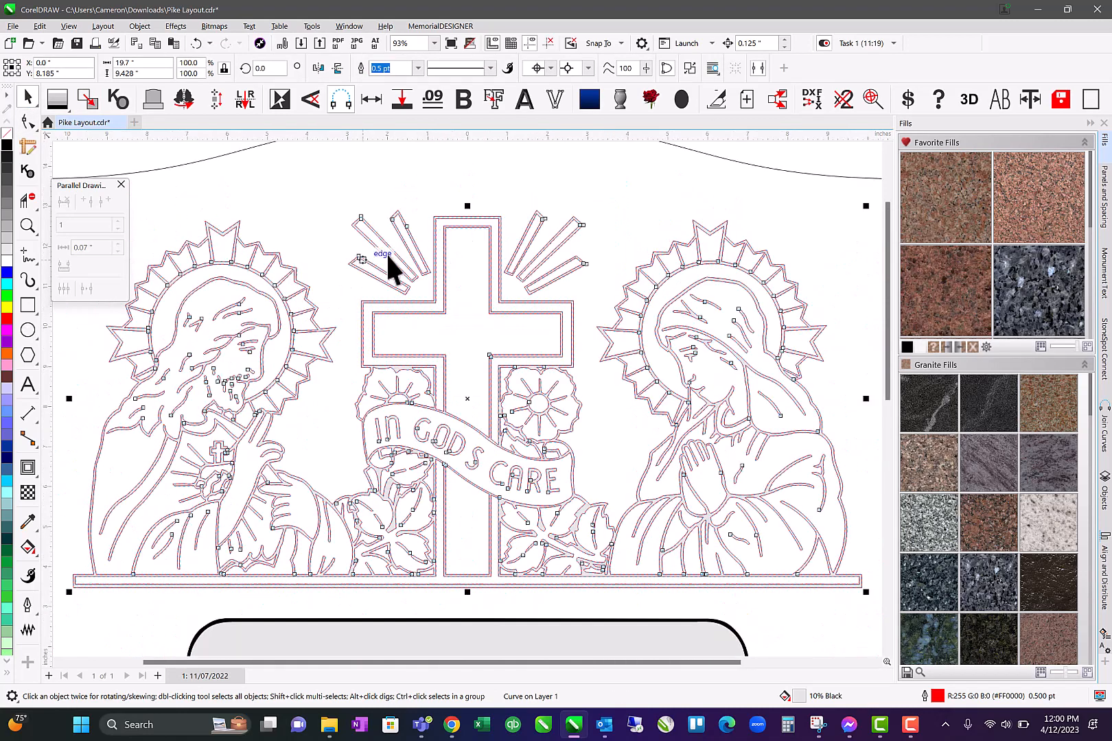
{"action": "left_click", "coordinate": [328, 177]}
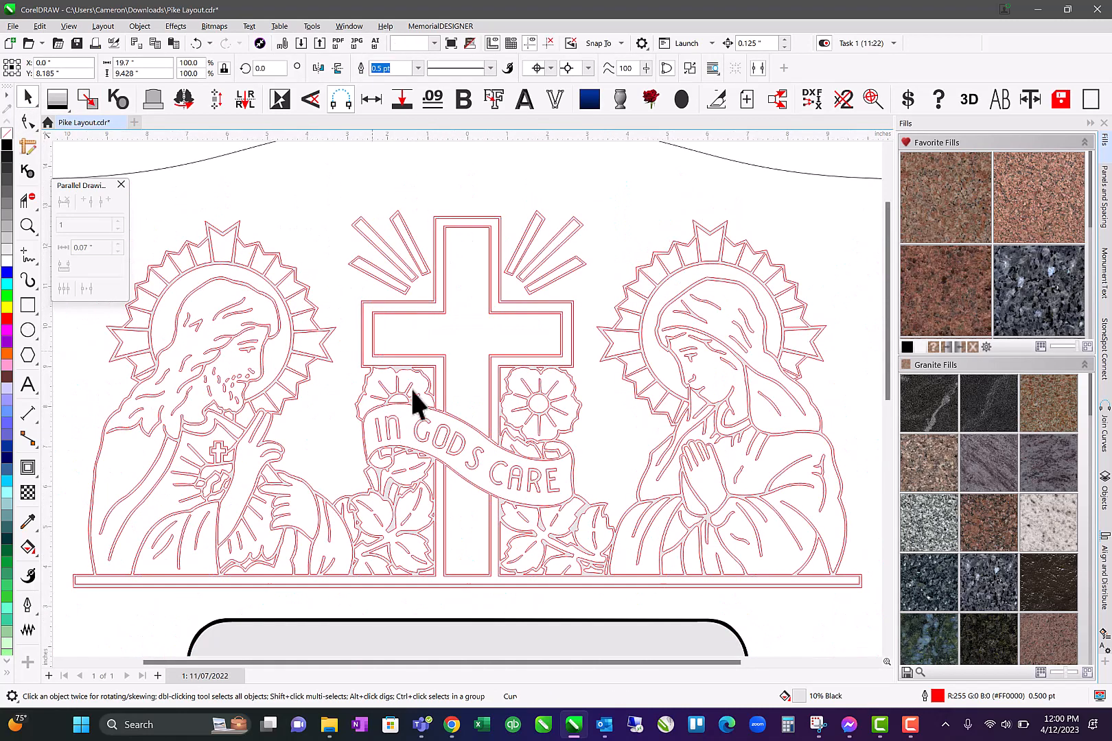
{"action": "left_click", "coordinate": [704, 261]}
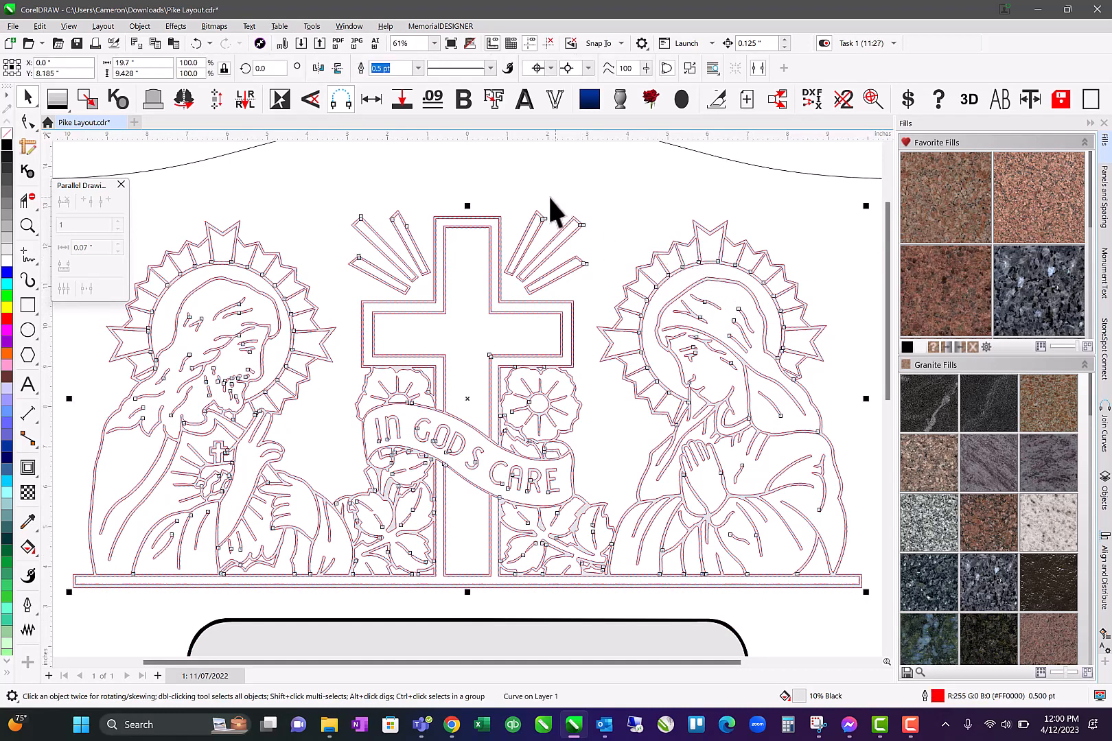
{"action": "key", "text": "ctrl+z"}
{"action": "left_click", "coordinate": [323, 184]}
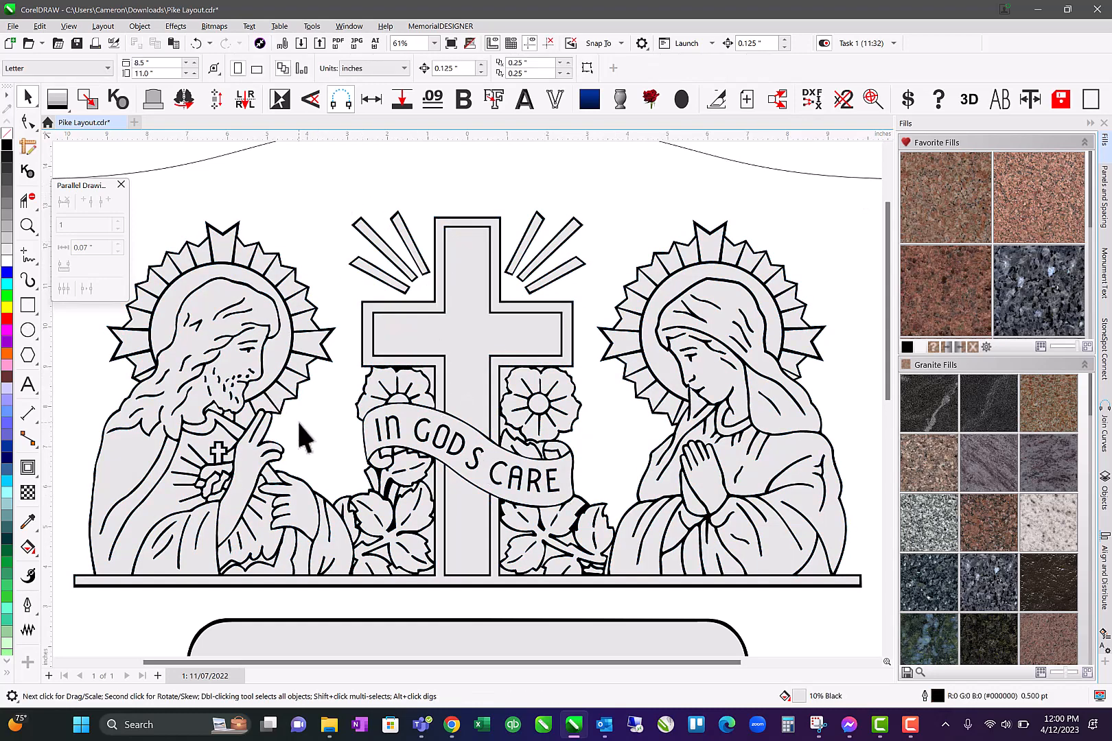
Close the Parallel Drawing toolbar and combine all the artwork objects into one black-filled curve
{"action": "left_click", "coordinate": [122, 185]}
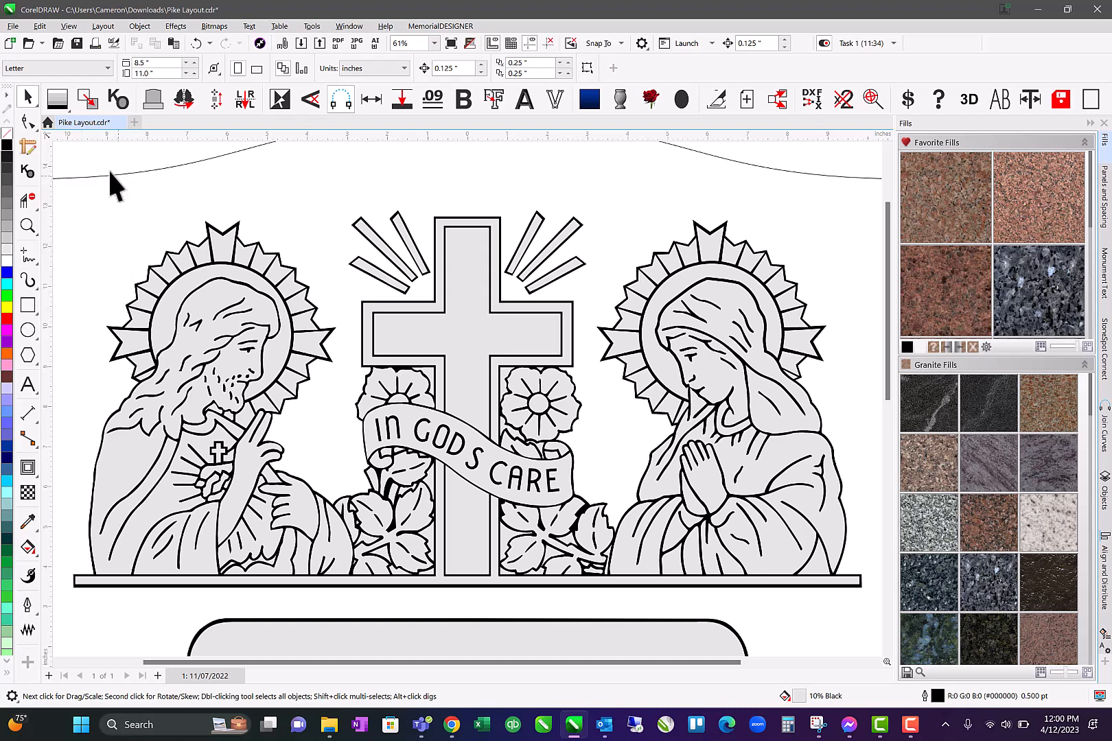
{"action": "left_click_drag", "start_coordinate": [58, 164], "coordinate": [868, 591]}
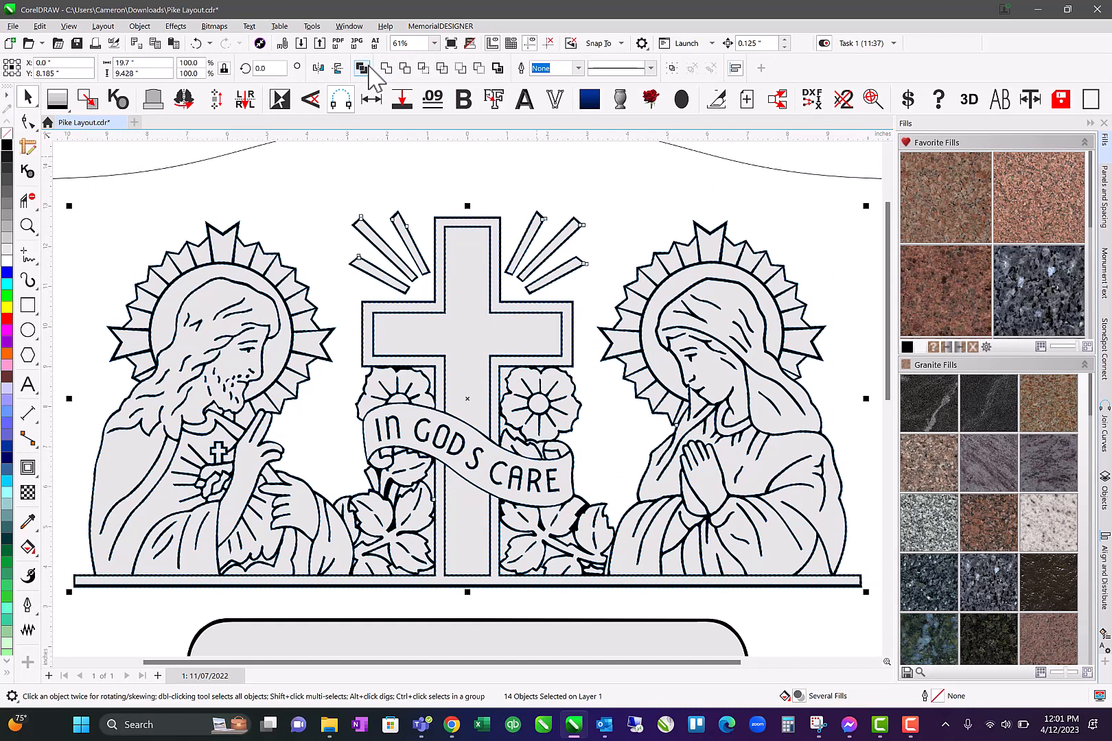
{"action": "left_click", "coordinate": [361, 68]}
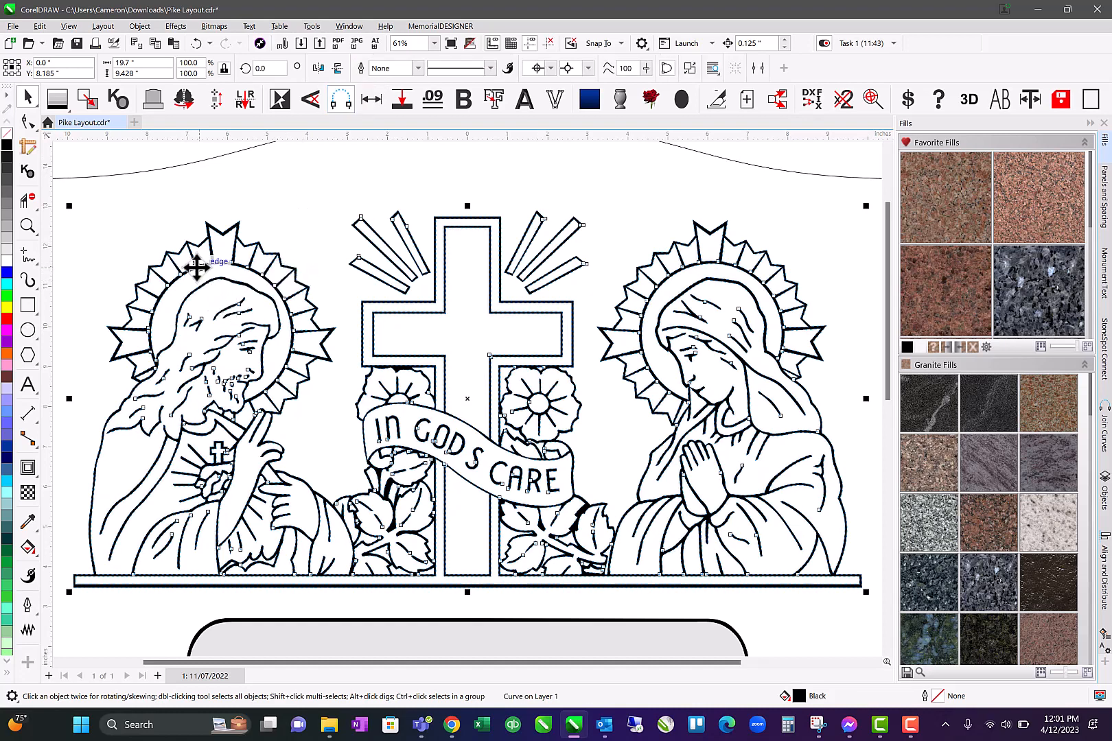
Measure the thickness of the cross's top outer border with a vertical freehand line drawn across it
{"action": "left_click", "coordinate": [27, 224]}
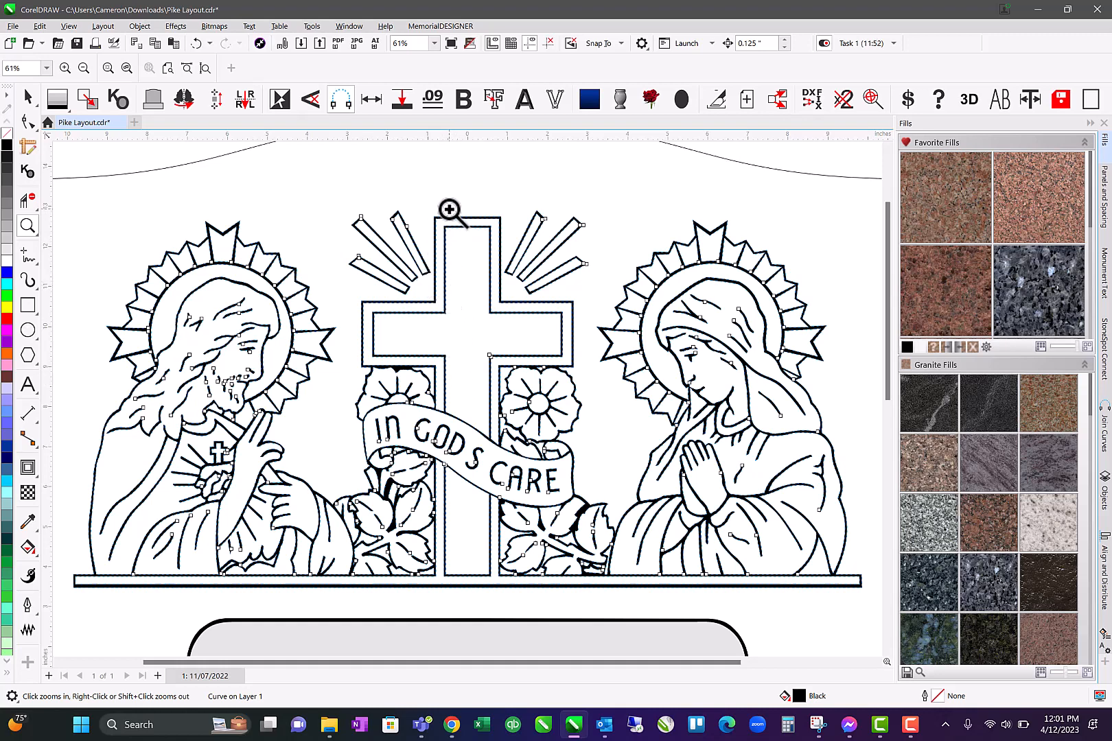
{"action": "left_click_drag", "start_coordinate": [449, 208], "coordinate": [484, 249]}
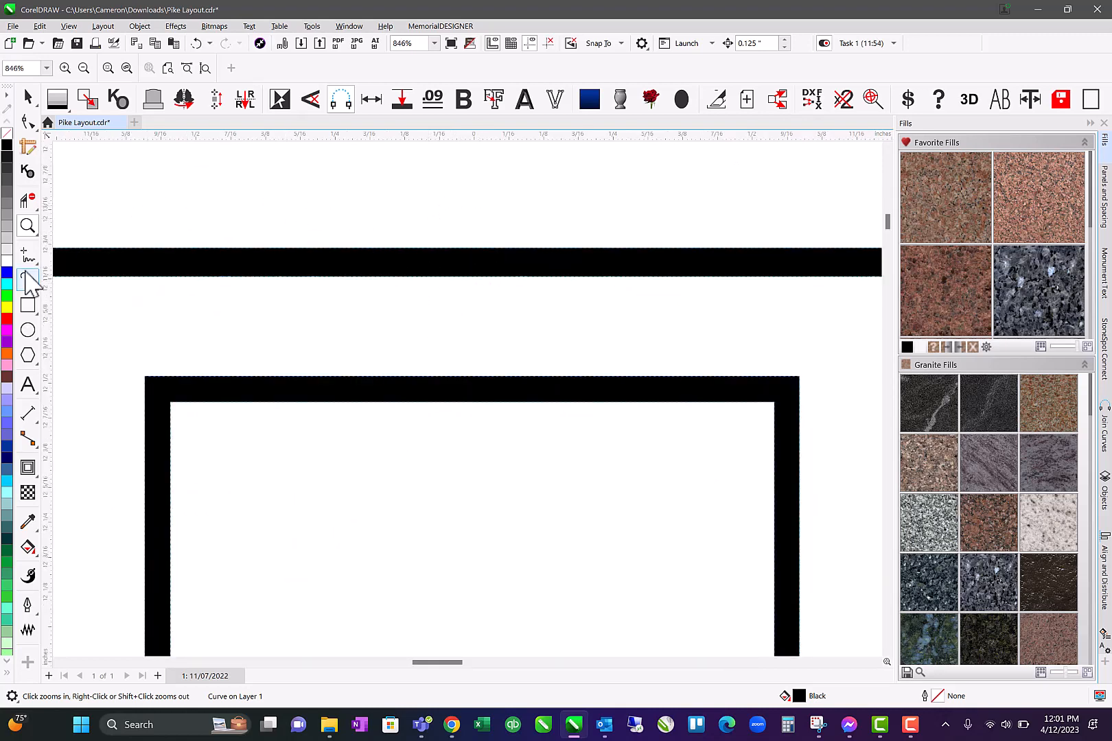
{"action": "left_click", "coordinate": [480, 248]}
{"action": "left_click", "coordinate": [480, 276]}
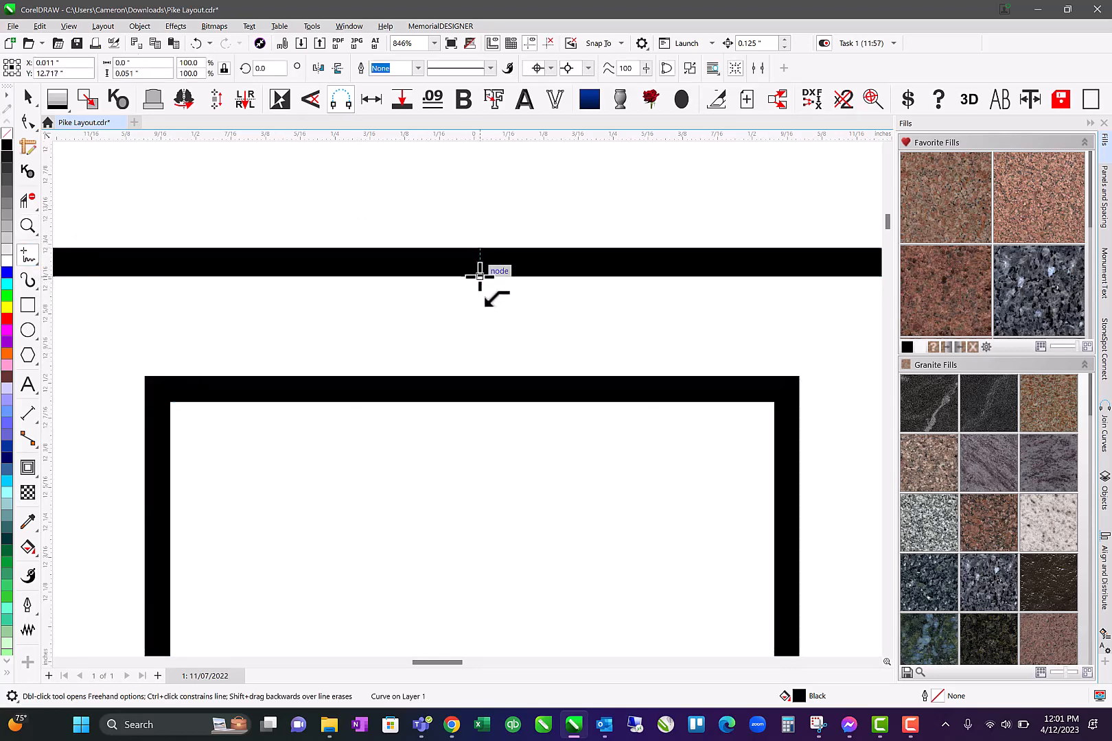
{"action": "left_click", "coordinate": [27, 98]}
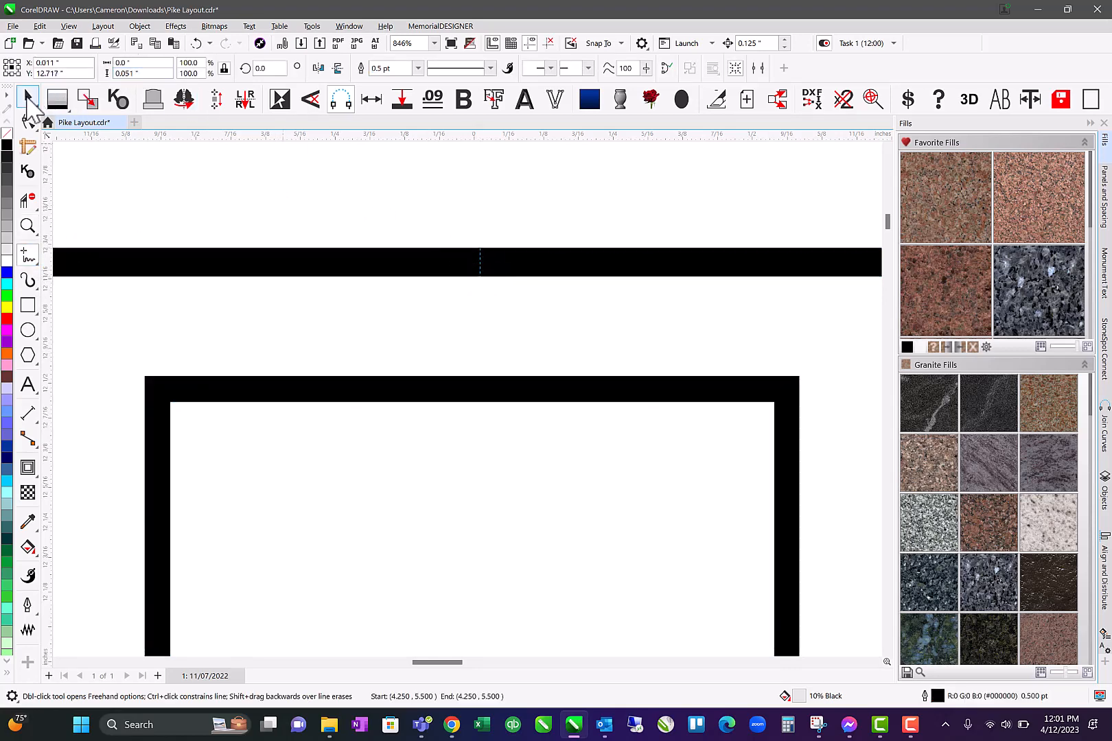
Try thickening the artwork's lines with the Blastable tool at its .09 width, and undo the change
{"action": "scroll", "coordinate": [465, 405], "scroll_direction": "down", "scroll_amount": 5}
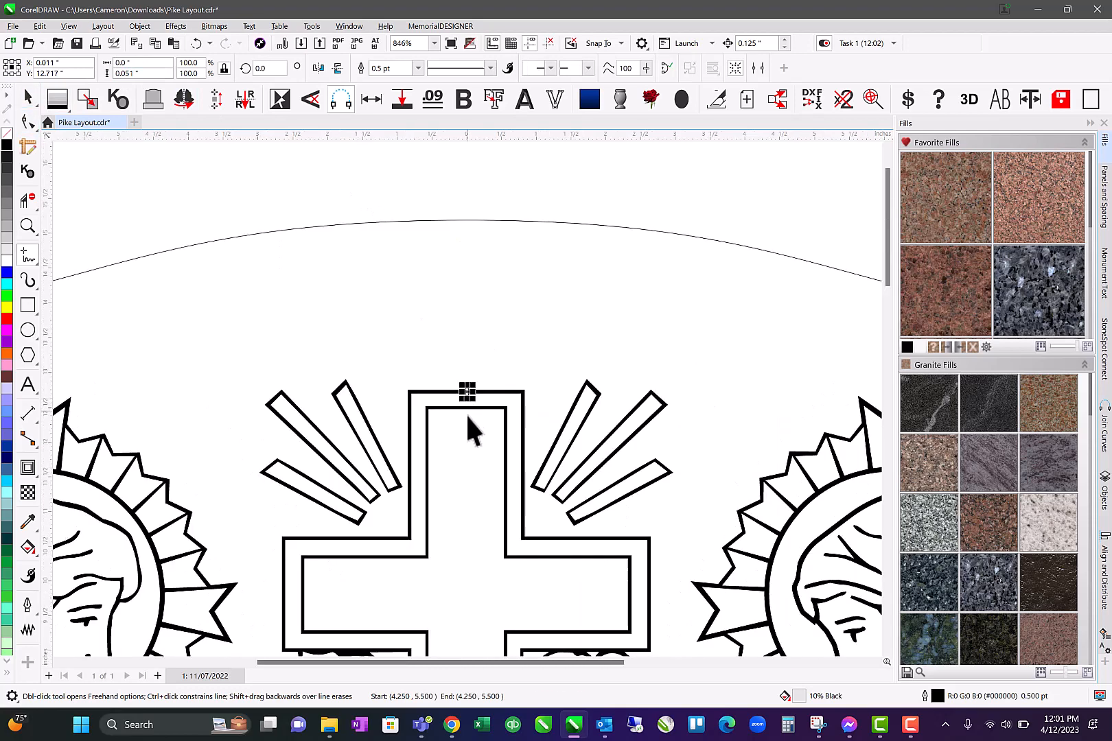
{"action": "scroll", "coordinate": [465, 413], "scroll_direction": "down", "scroll_amount": 6}
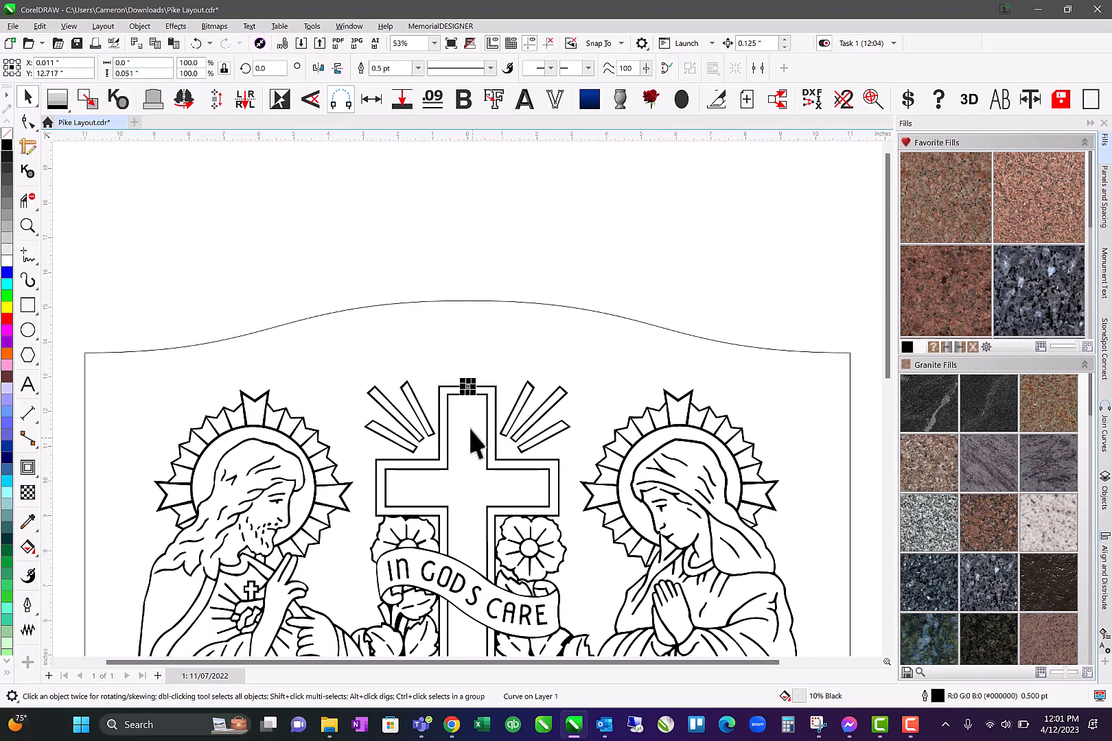
{"action": "left_click", "coordinate": [442, 386], "text": "shift"}
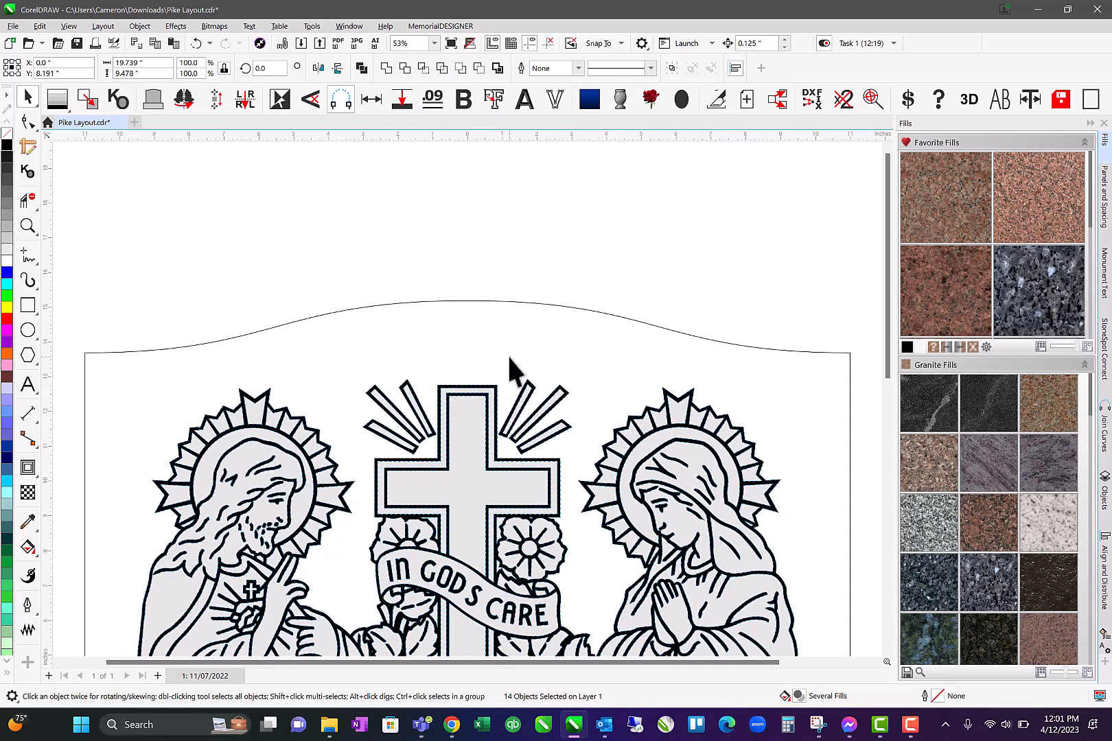
{"action": "key", "text": "Escape"}
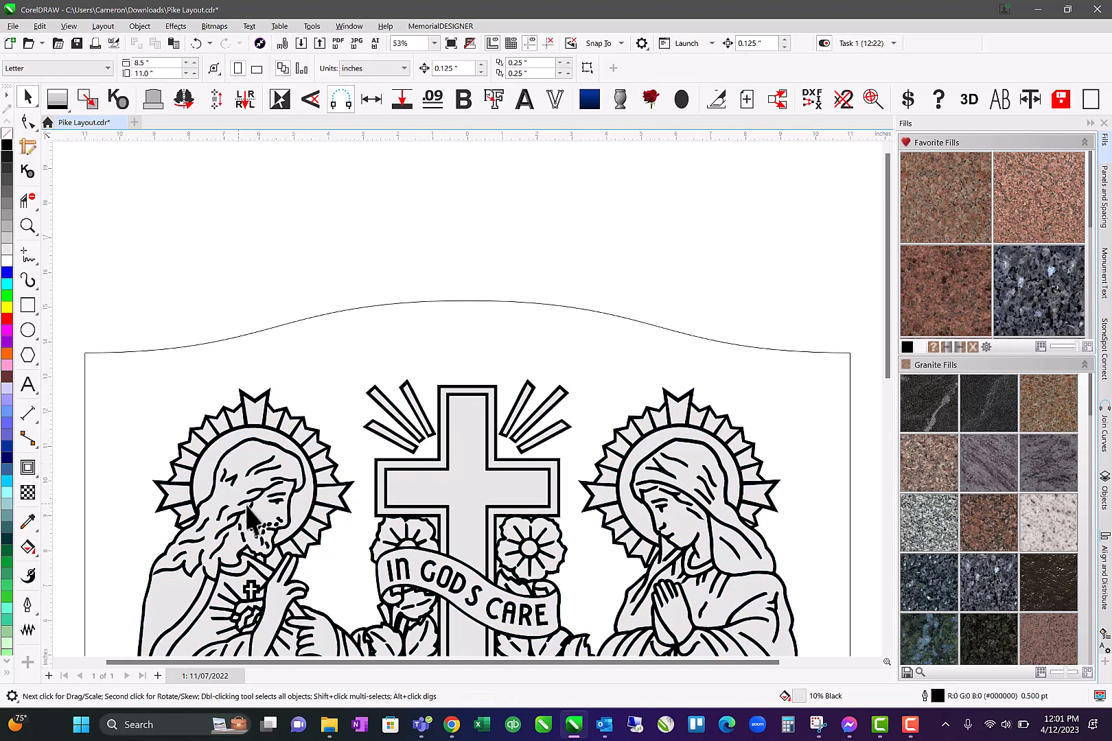
{"action": "scroll", "coordinate": [472, 417], "scroll_direction": "down", "scroll_amount": 3}
{"action": "scroll", "coordinate": [480, 414], "scroll_direction": "up", "scroll_amount": 4}
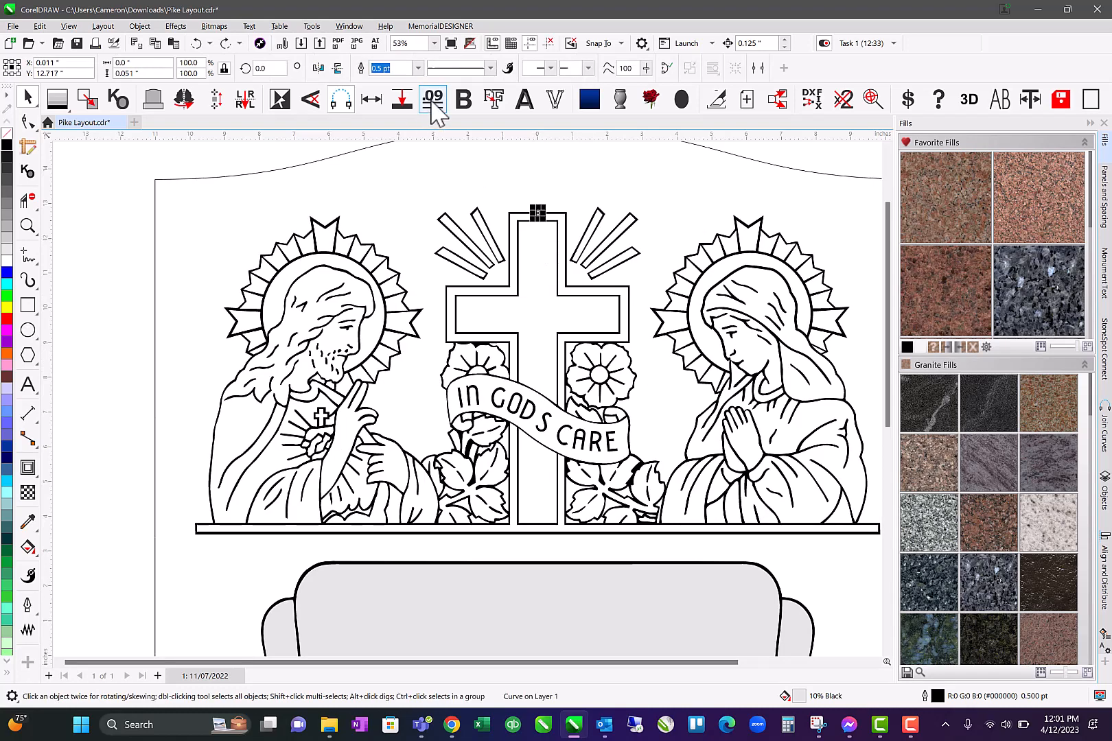
Save a new Blastable width in inches and apply it to thicken the headstone artwork's lines
{"action": "left_click", "coordinate": [434, 102]}
{"action": "left_click", "coordinate": [638, 394]}
{"action": "left_click", "coordinate": [434, 103]}
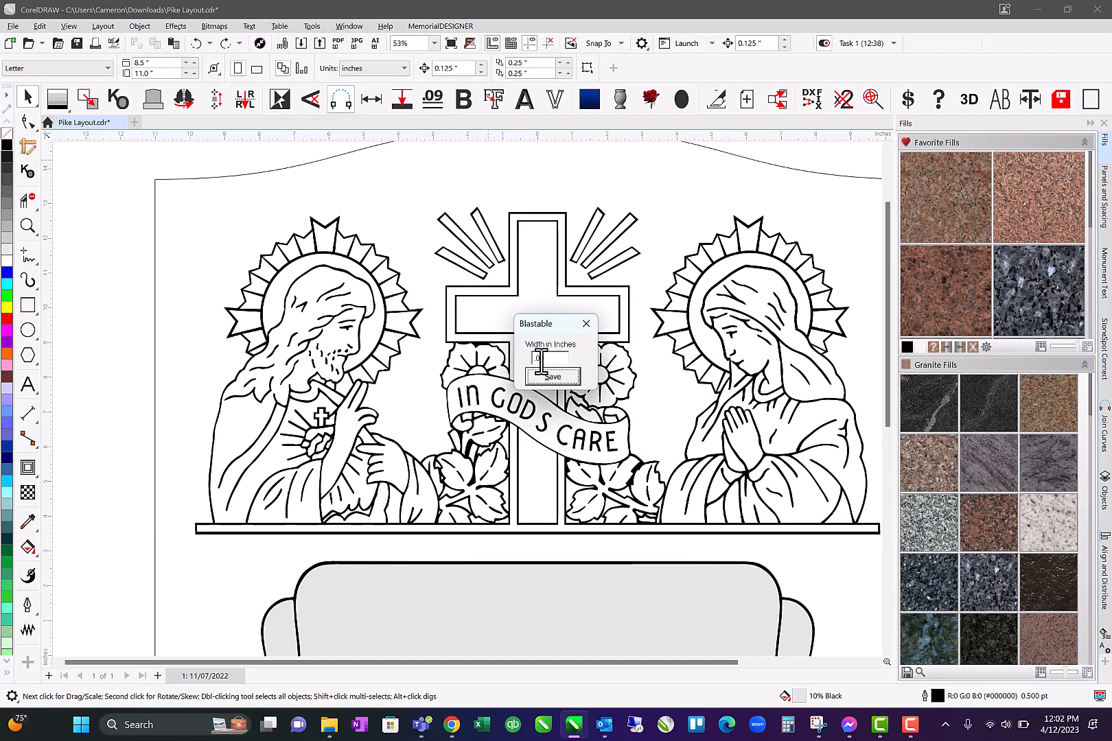
{"action": "left_click_drag", "start_coordinate": [539, 358], "coordinate": [550, 358]}
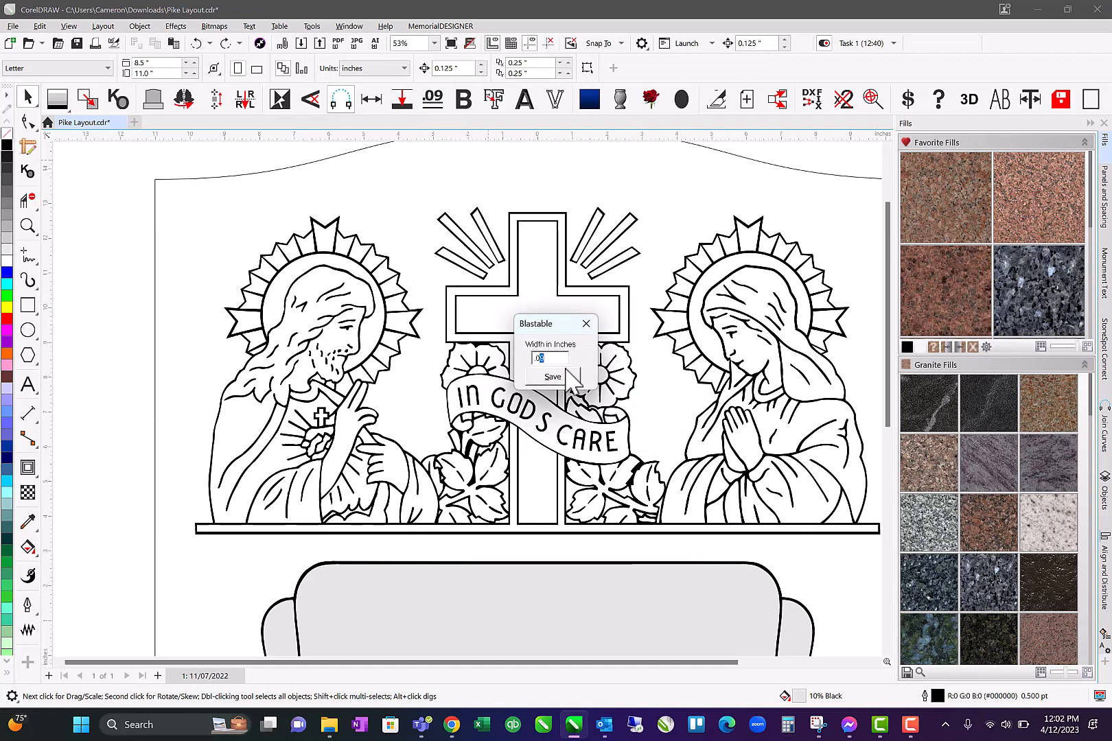
{"action": "left_click", "coordinate": [561, 377]}
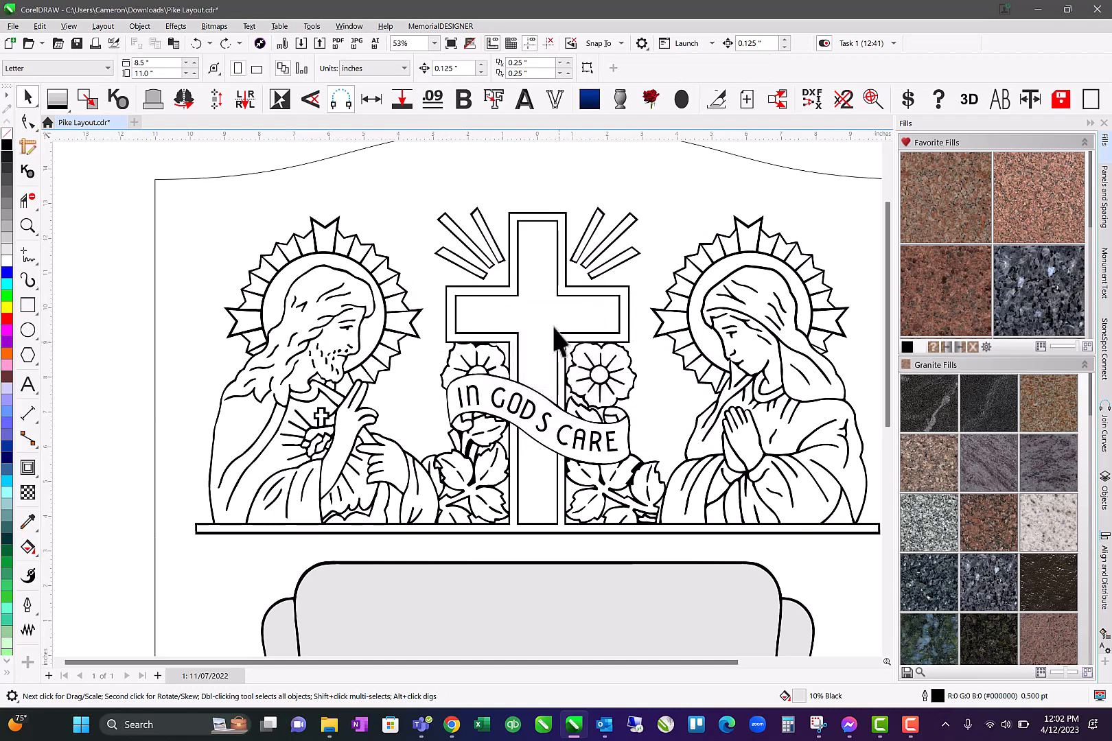
{"action": "left_click", "coordinate": [527, 220]}
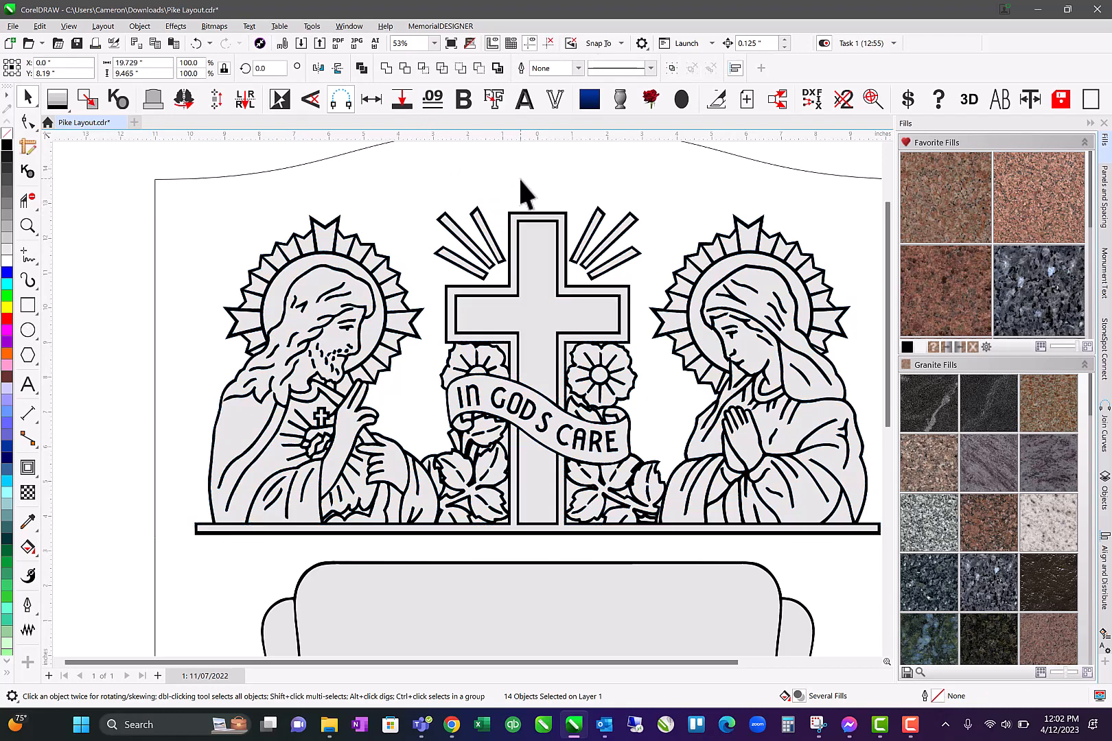
{"action": "left_click", "coordinate": [519, 178]}
Add an apostrophe as text beside the artwork and set its font to MDVermarco
{"action": "left_click", "coordinate": [28, 225]}
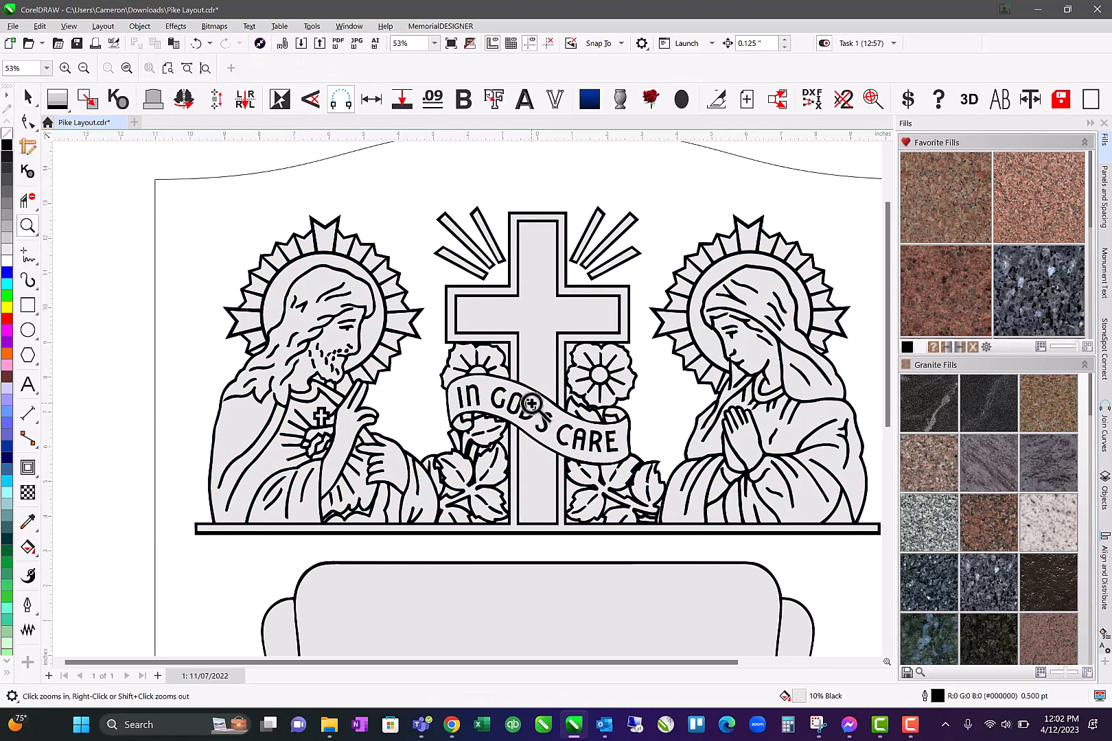
{"action": "left_click", "coordinate": [118, 386]}
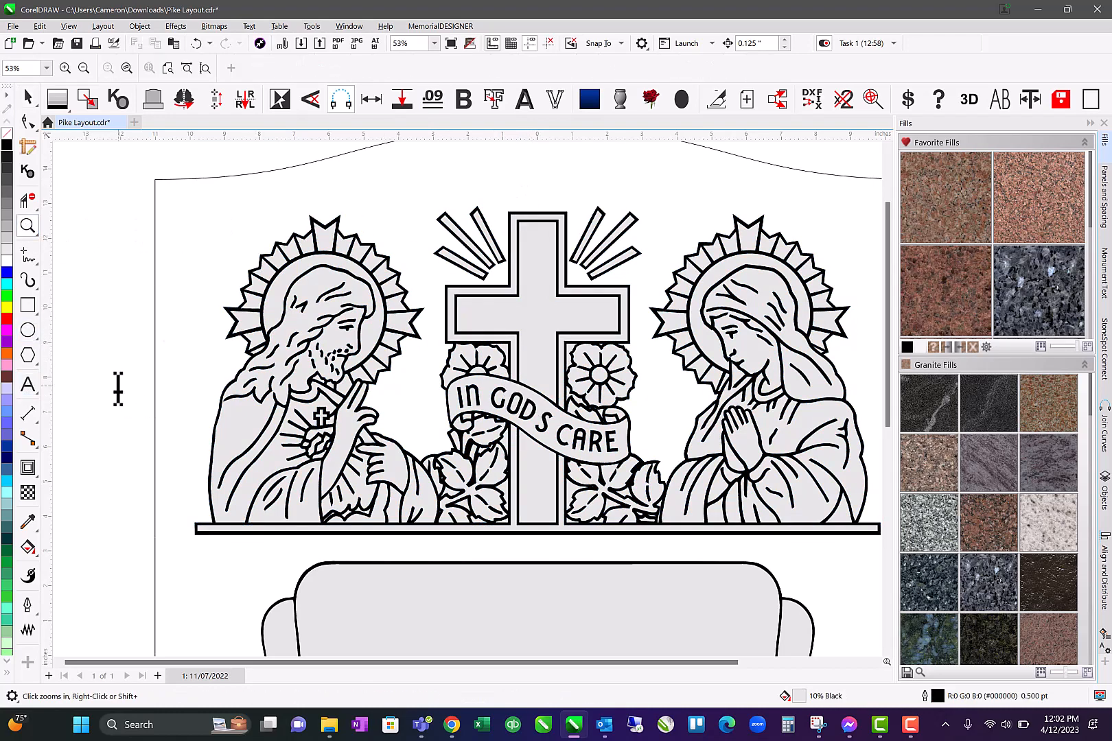
{"action": "left_click", "coordinate": [28, 100]}
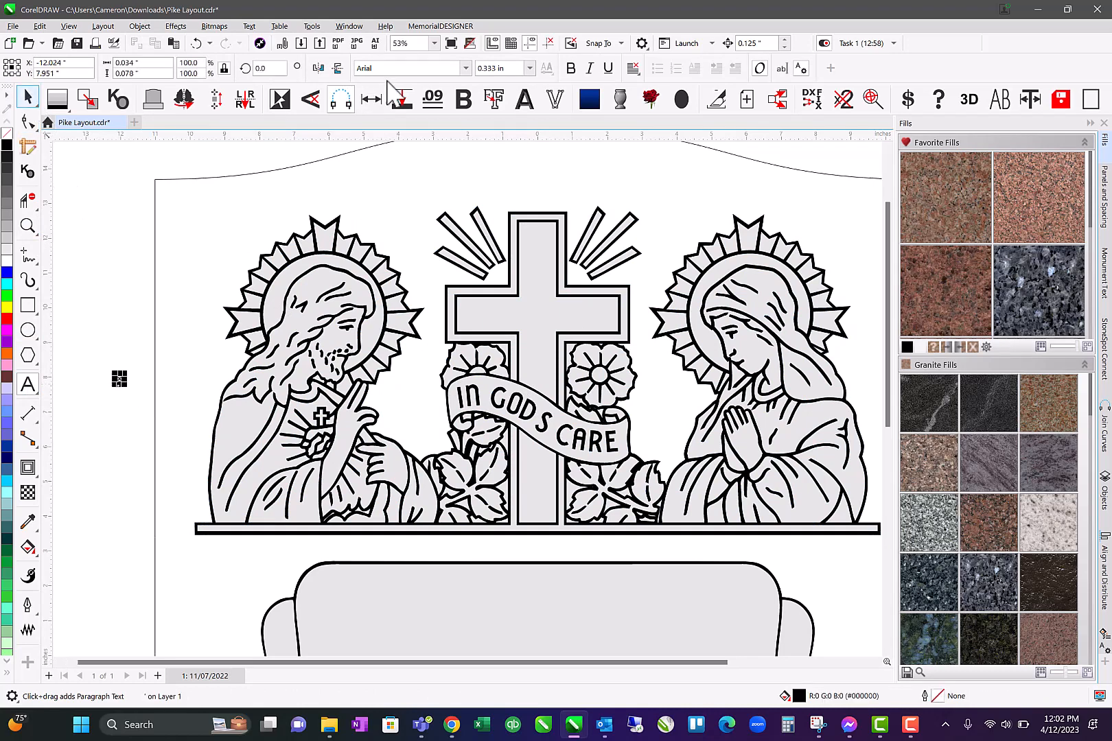
{"action": "left_click", "coordinate": [396, 72]}
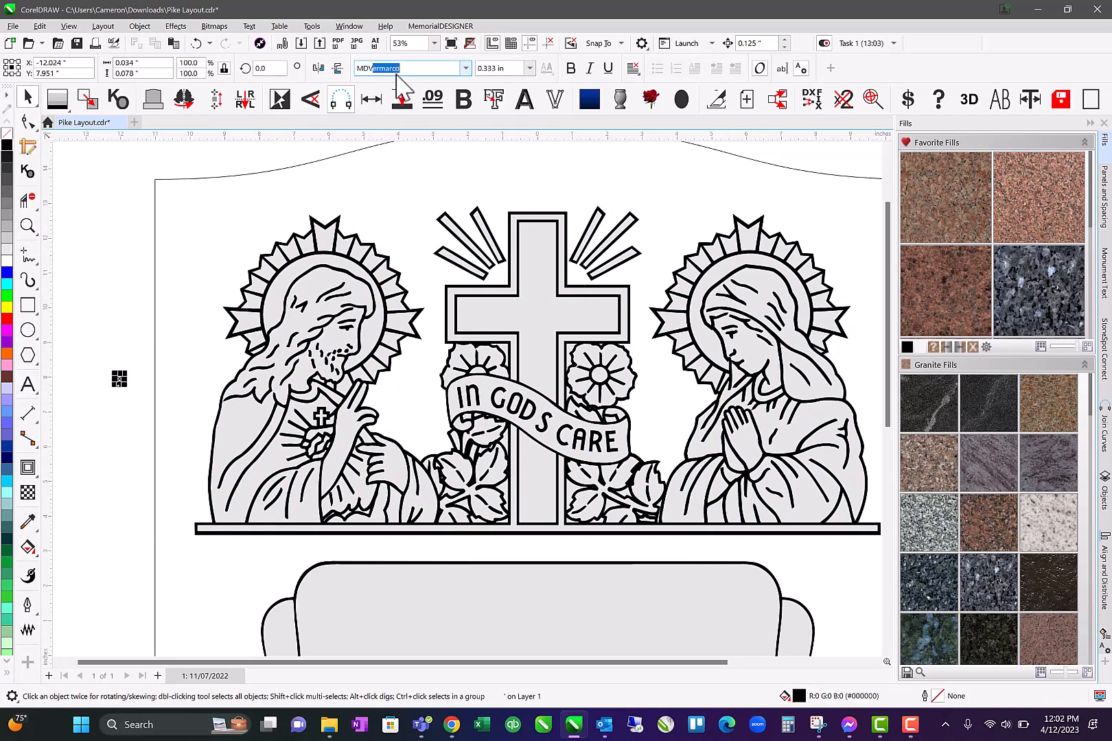
{"action": "key", "text": "Return"}
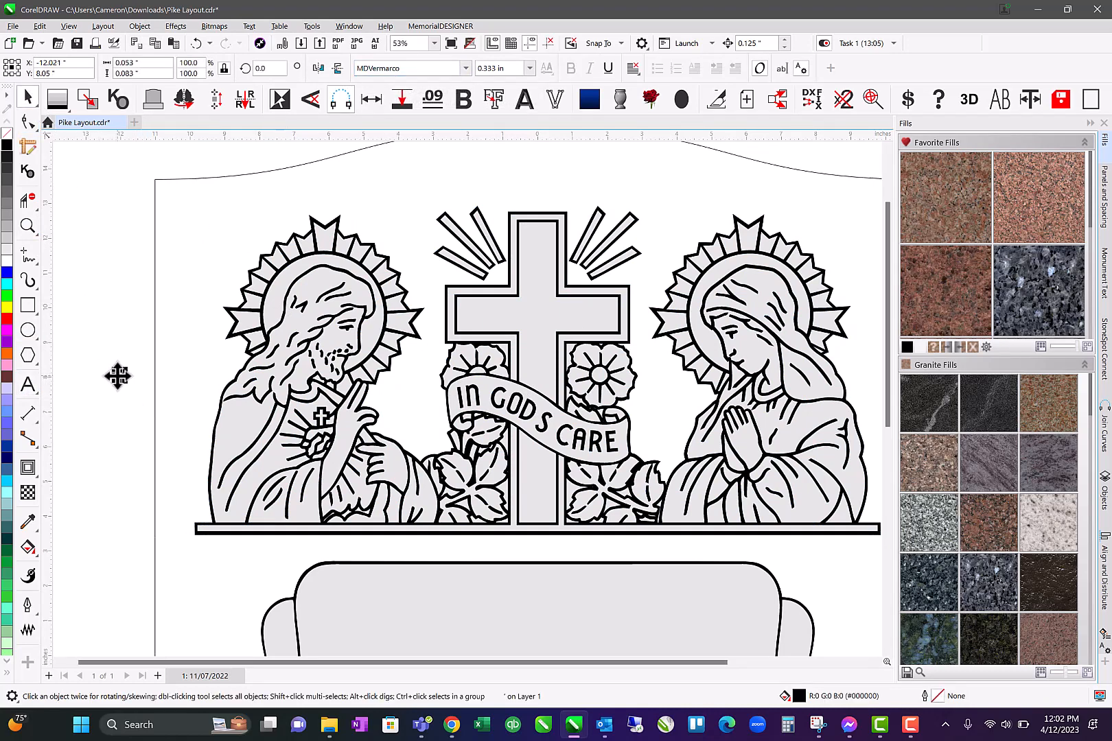
Fit the apostrophe between the D and S of GOD'S, enlarged to 0.537 in and rotated 147.21°, and convert it to curves
{"action": "scroll", "coordinate": [535, 406], "scroll_direction": "up", "scroll_amount": 3}
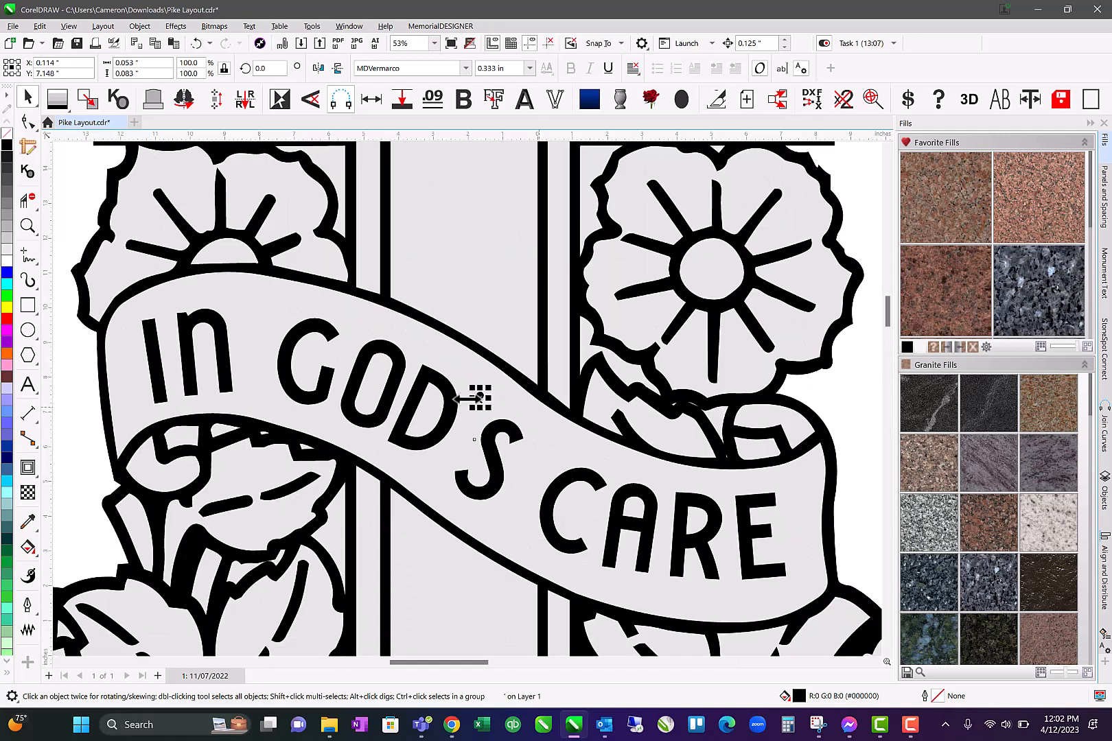
{"action": "scroll", "coordinate": [480, 395], "scroll_direction": "up", "scroll_amount": 5}
{"action": "left_click", "coordinate": [495, 395]}
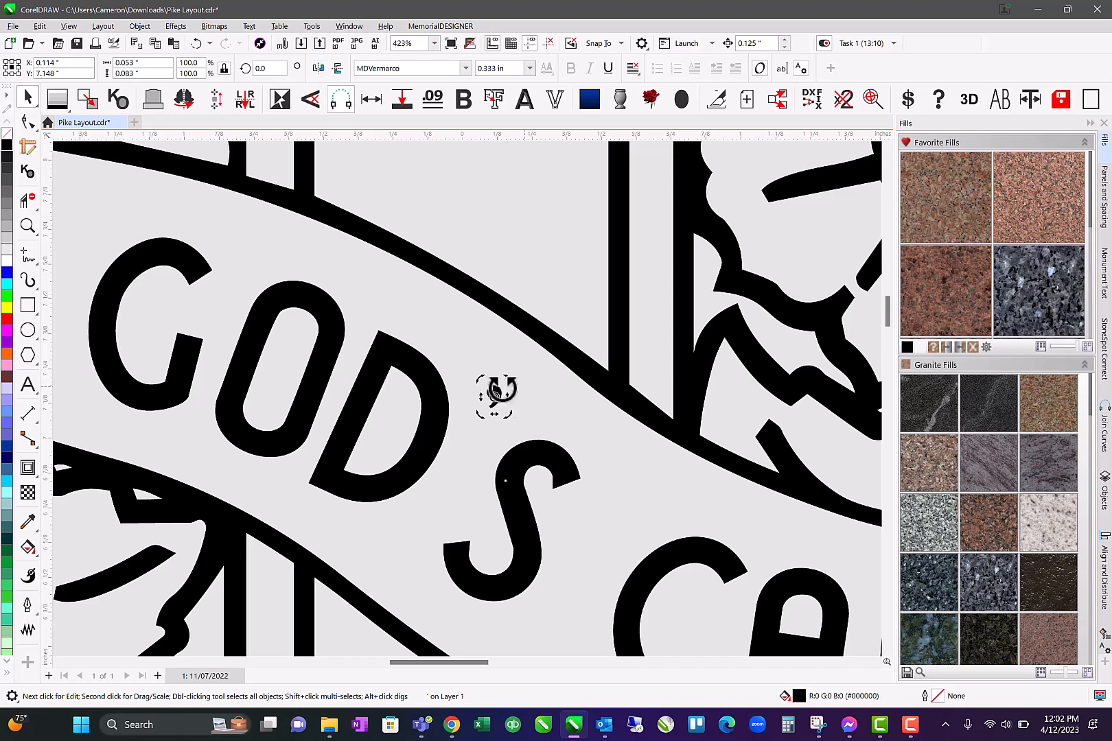
{"action": "mouse_move", "coordinate": [508, 388]}
{"action": "left_mouse_down"}
{"action": "mouse_move", "coordinate": [521, 380]}
{"action": "mouse_move", "coordinate": [524, 389]}
{"action": "mouse_move", "coordinate": [505, 401]}
{"action": "mouse_move", "coordinate": [532, 367]}
{"action": "mouse_move", "coordinate": [511, 398]}
{"action": "left_mouse_up"}
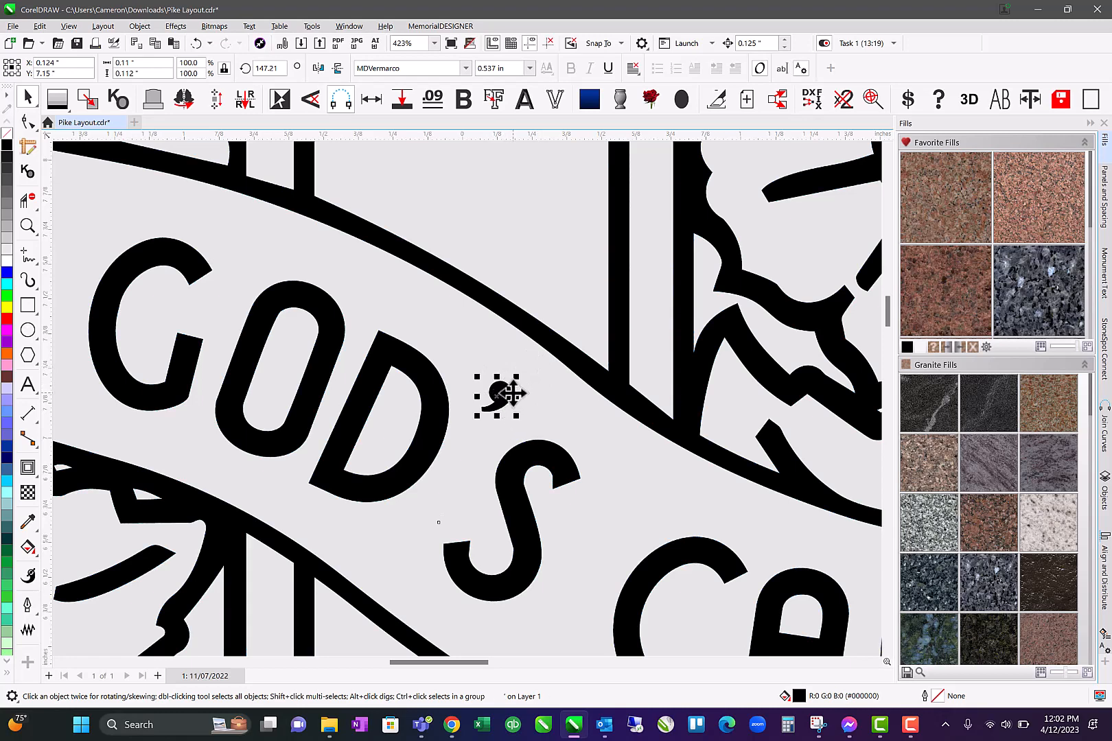
{"action": "key", "text": "ctrl+q"}
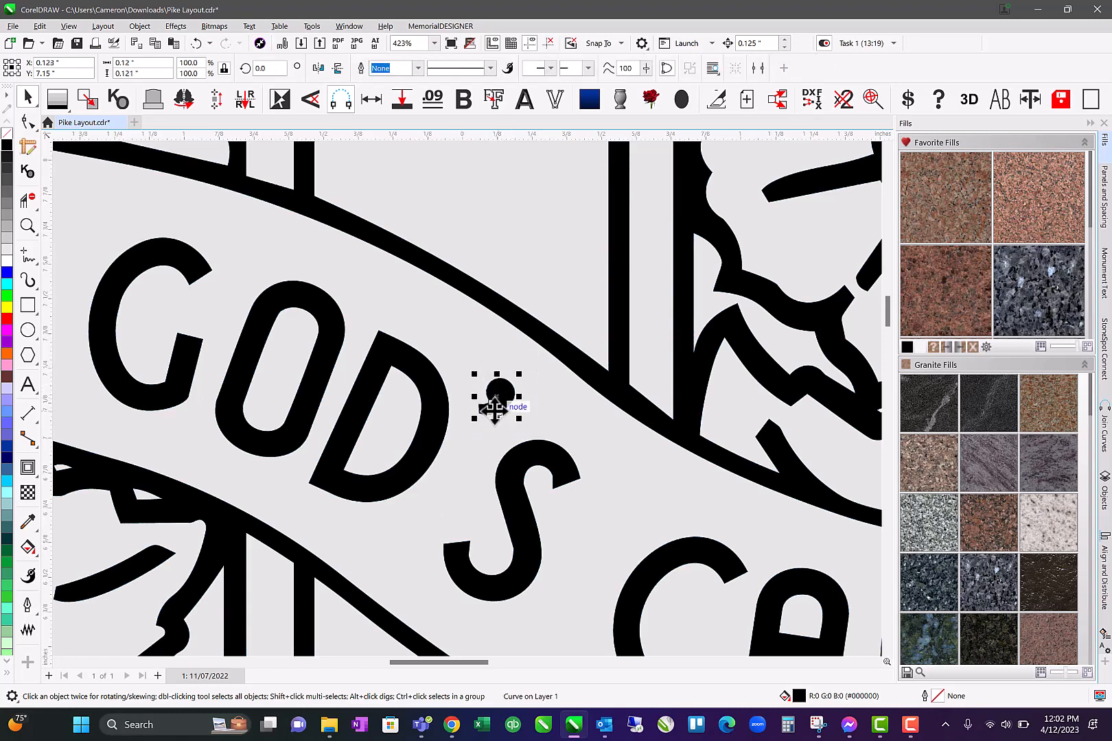
{"action": "left_click", "coordinate": [464, 392]}
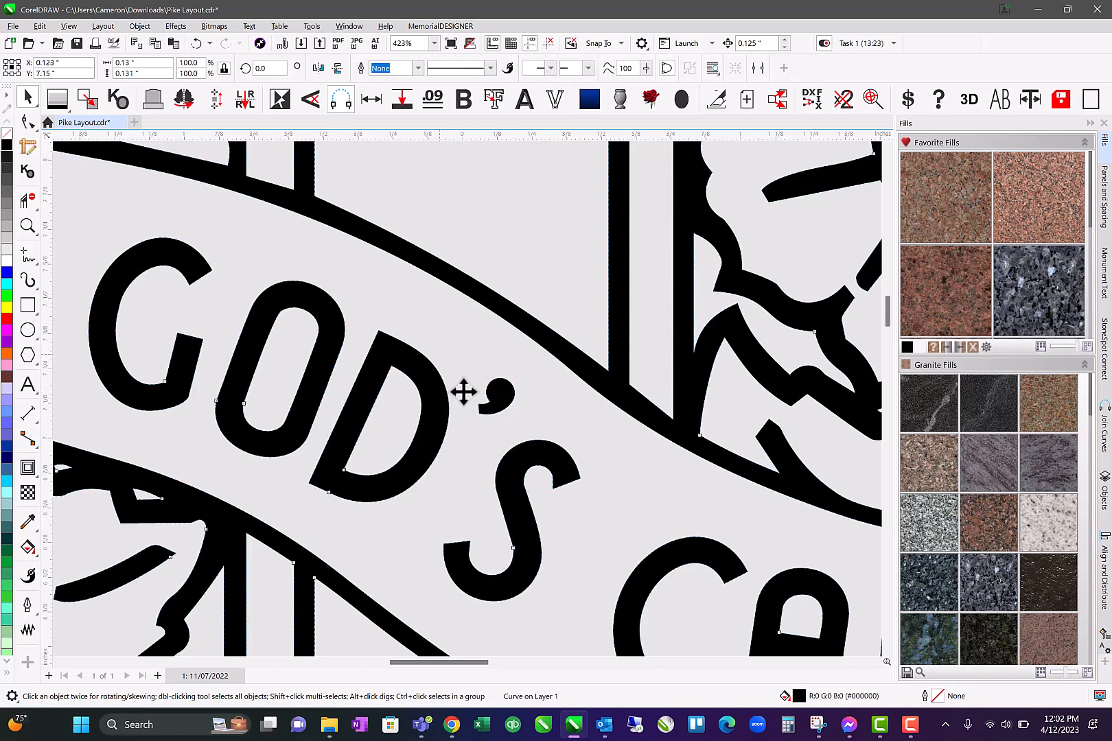
Combine the apostrophe with the black line artwork of the figures, cross and banner into a single object
{"action": "left_click", "coordinate": [501, 403]}
{"action": "key", "text": "F3"}
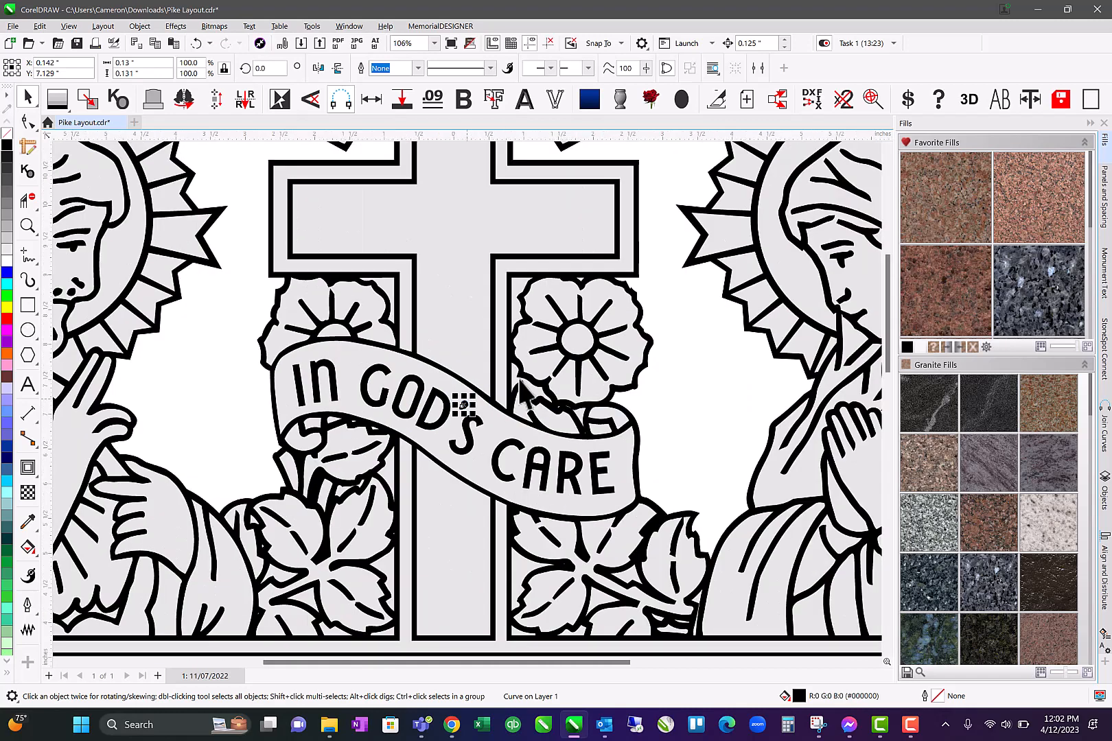
{"action": "key", "text": "F3"}
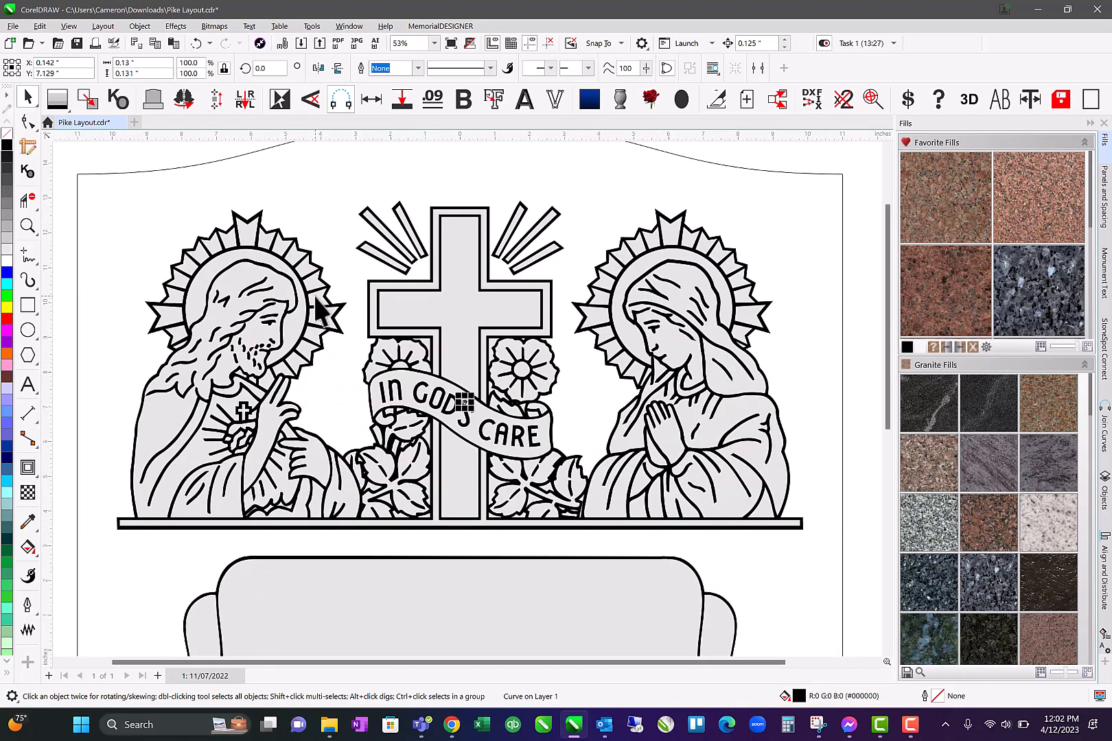
{"action": "left_click", "coordinate": [451, 397], "text": "shift"}
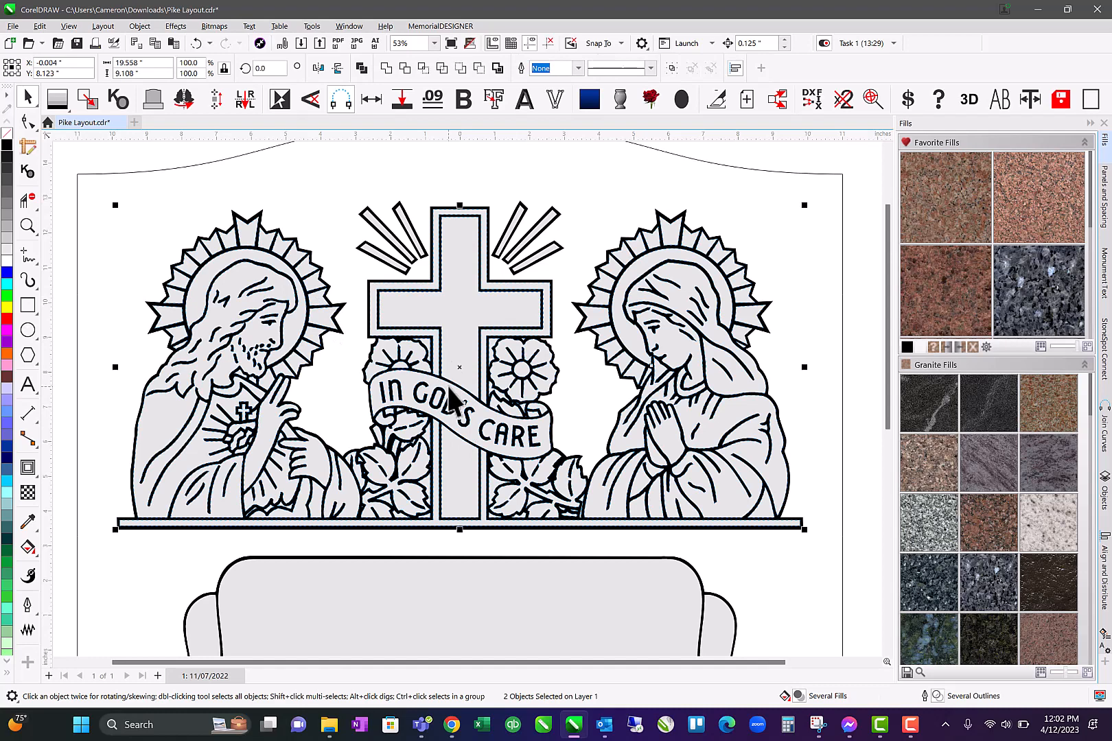
{"action": "left_click", "coordinate": [362, 68]}
{"action": "left_click", "coordinate": [157, 223]}
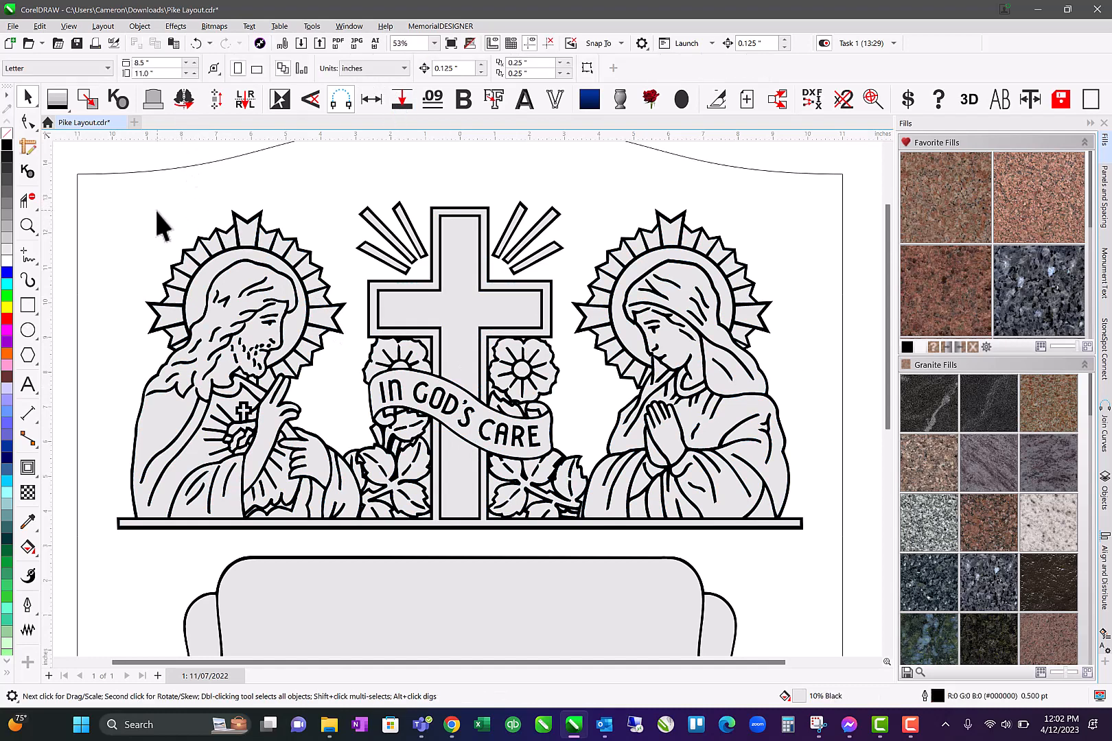
Fill the headstone shape behind the artwork with a darker grey and select the whole layout
{"action": "key", "text": "F3"}
{"action": "left_click", "coordinate": [465, 295]}
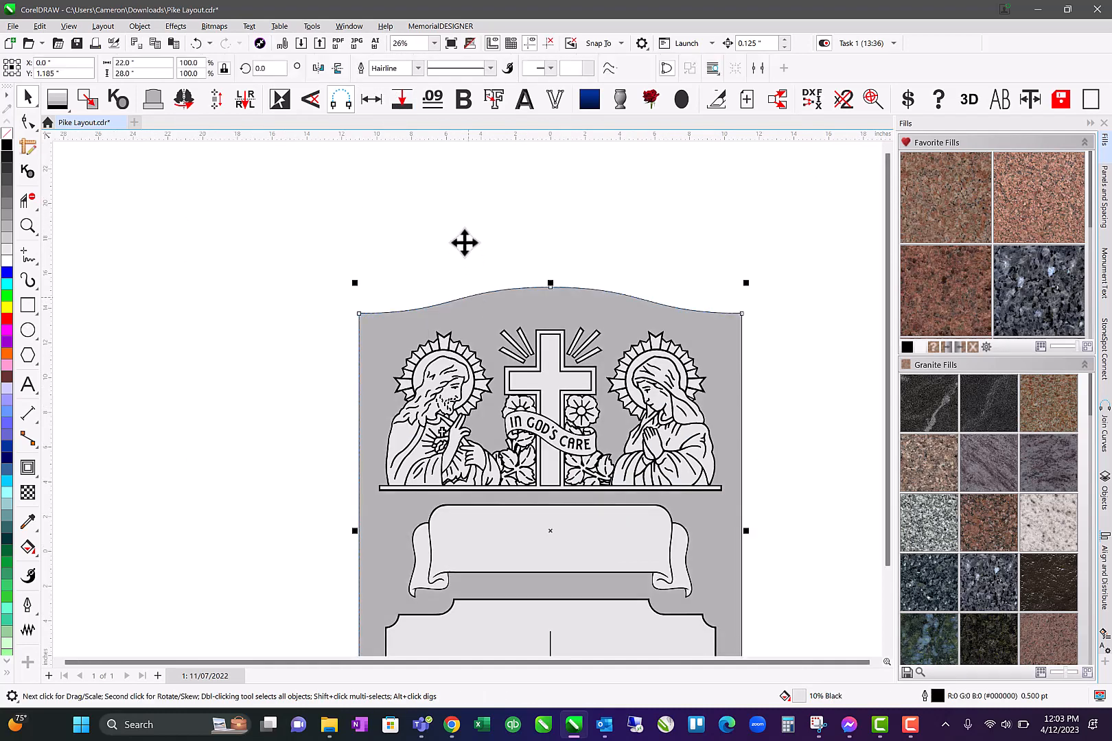
{"action": "scroll", "coordinate": [456, 343], "scroll_direction": "down", "scroll_amount": 1}
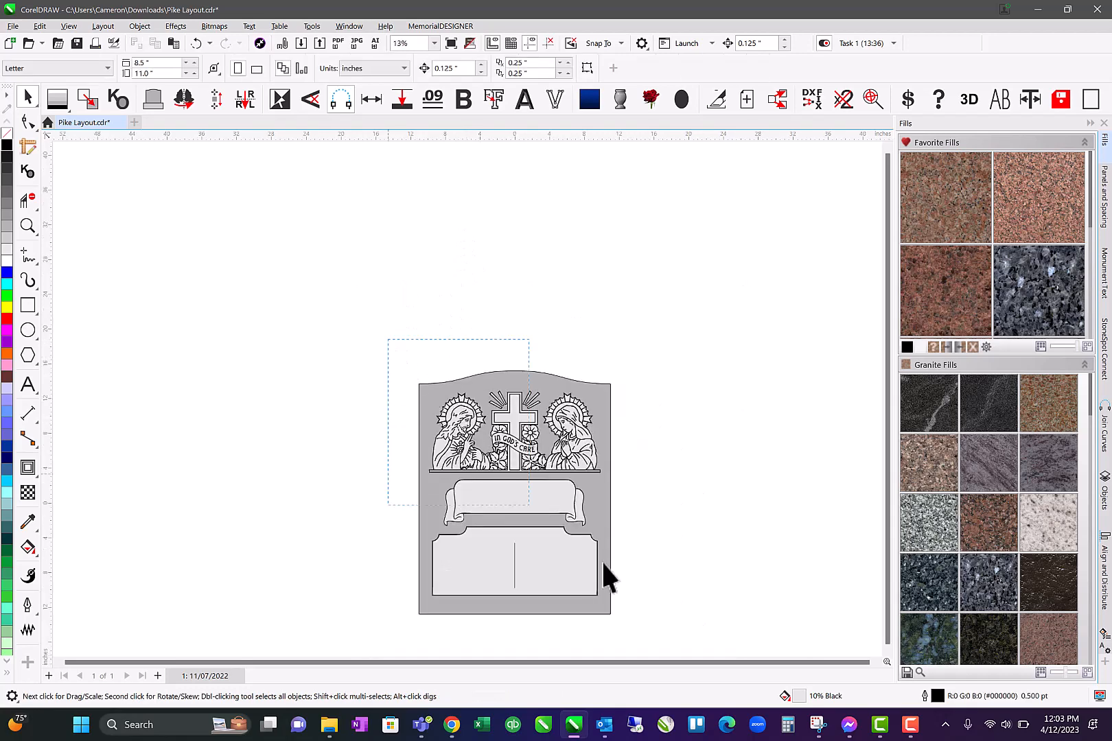
{"action": "left_click_drag", "start_coordinate": [604, 565], "coordinate": [663, 640]}
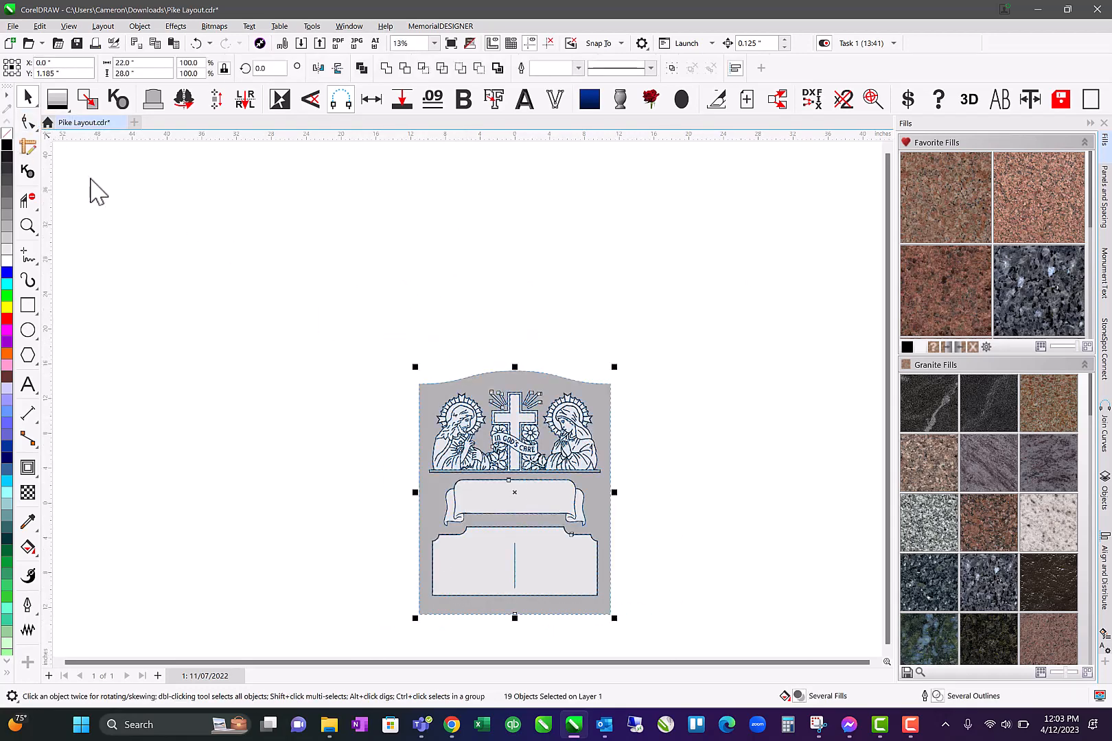
{"action": "left_click_drag", "start_coordinate": [387, 350], "coordinate": [549, 439]}
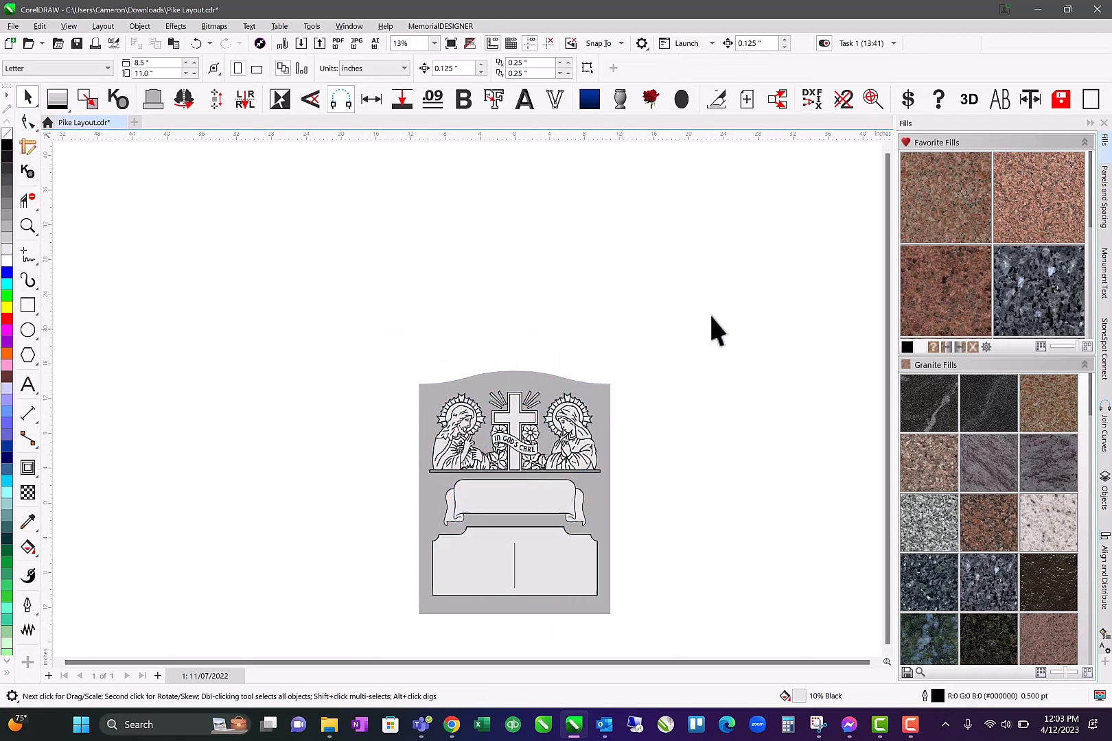